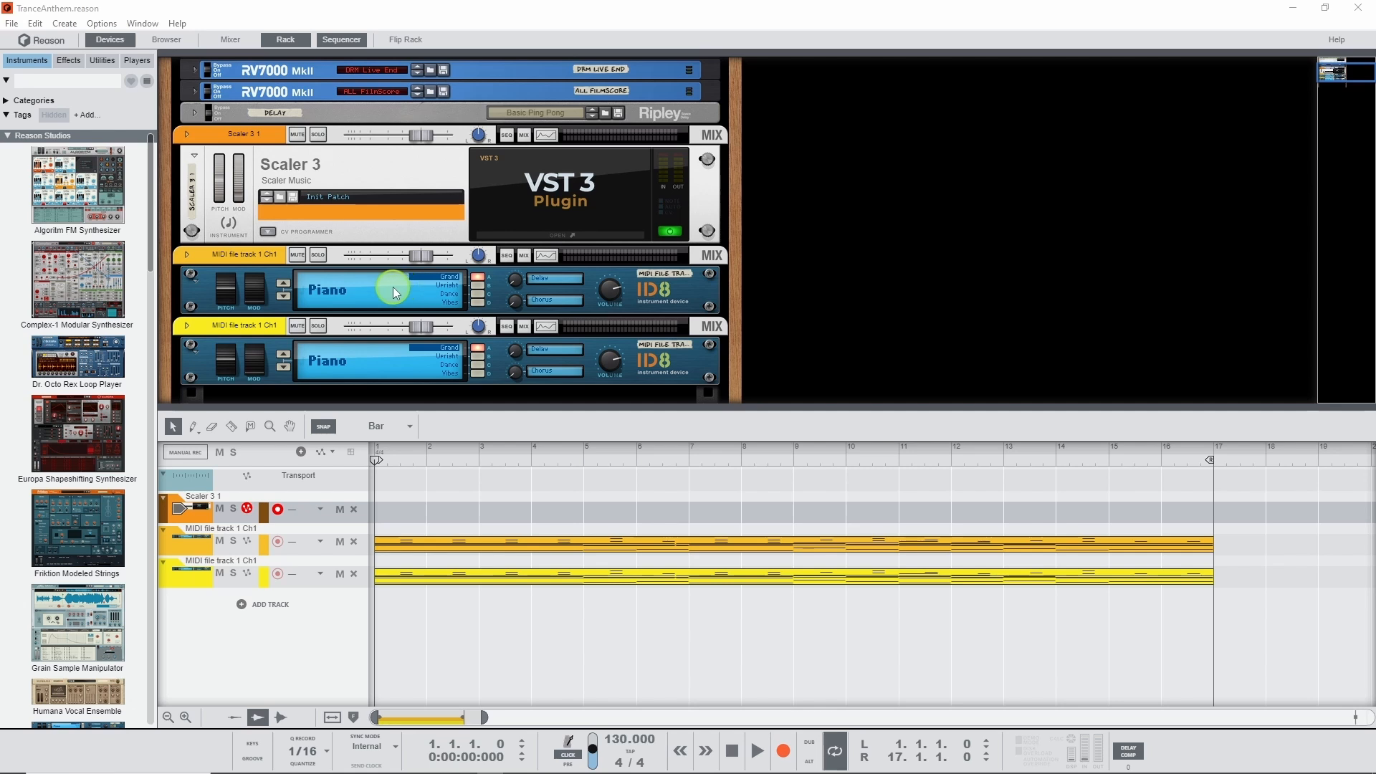
- Search all patch browser locations for "ld - harsh"
click(371, 363)
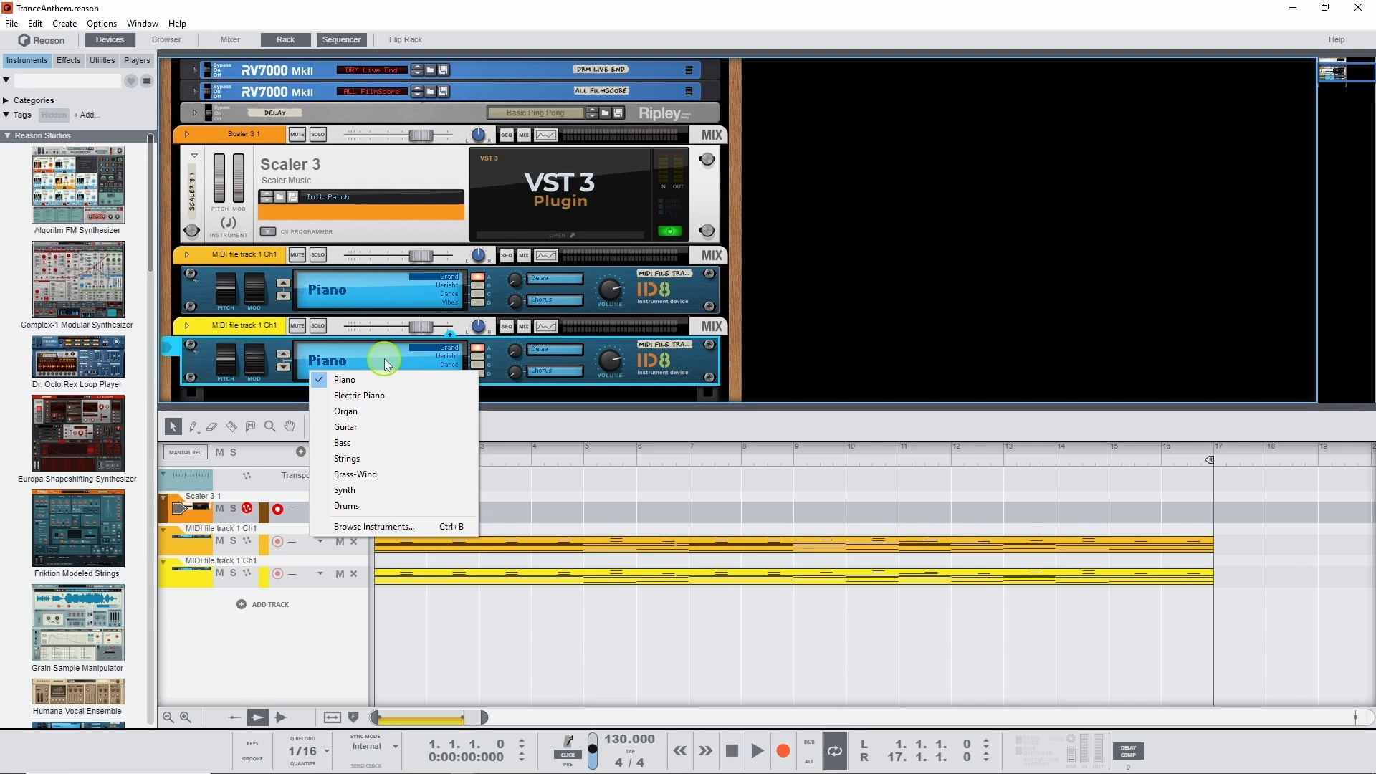
click(165, 40)
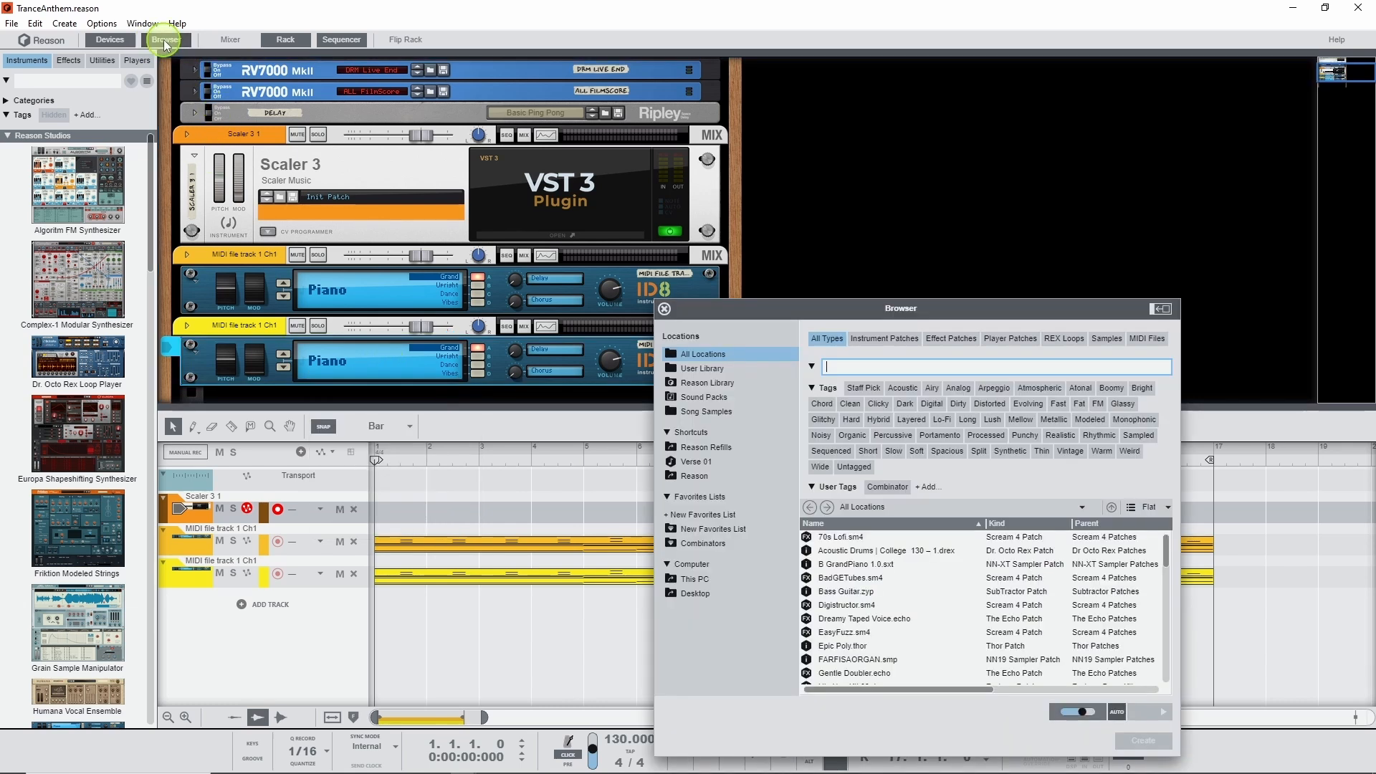
click(838, 367)
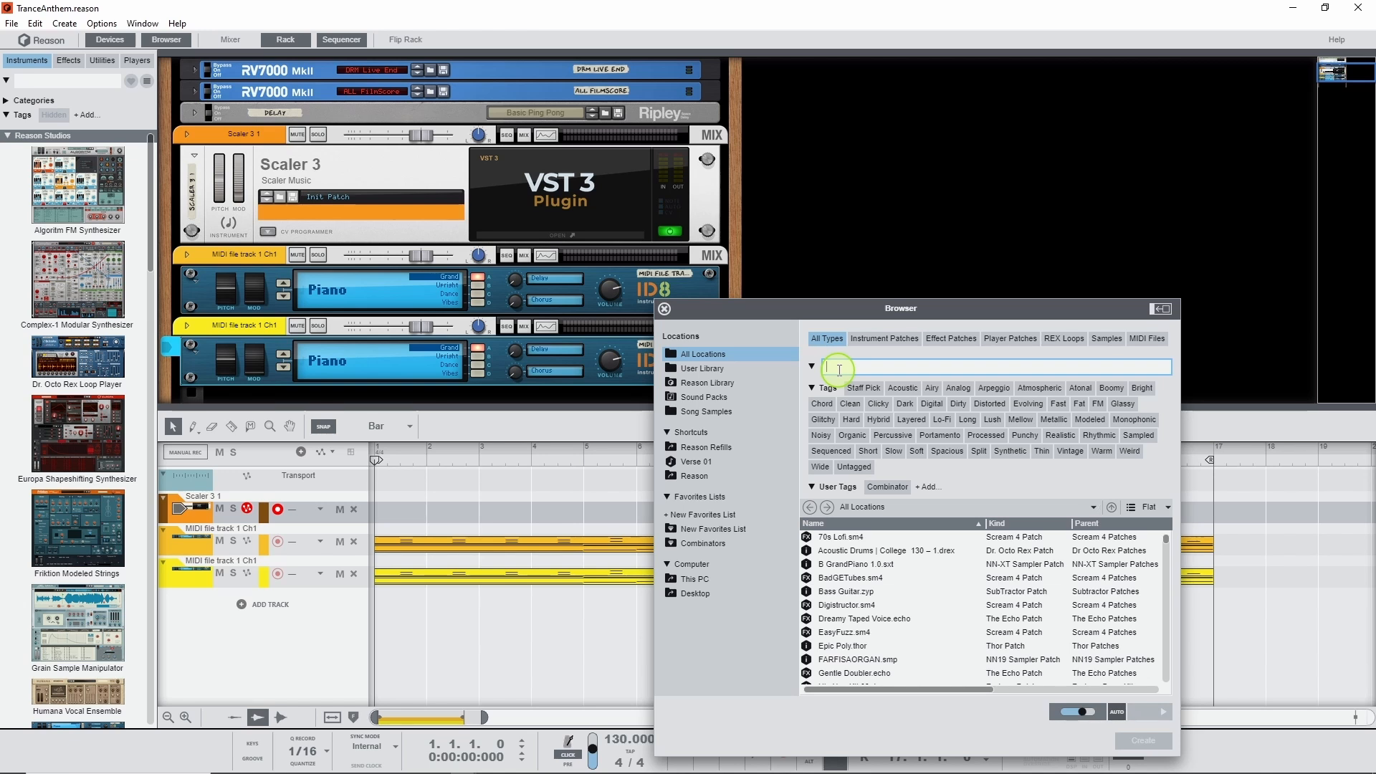
text(ld)
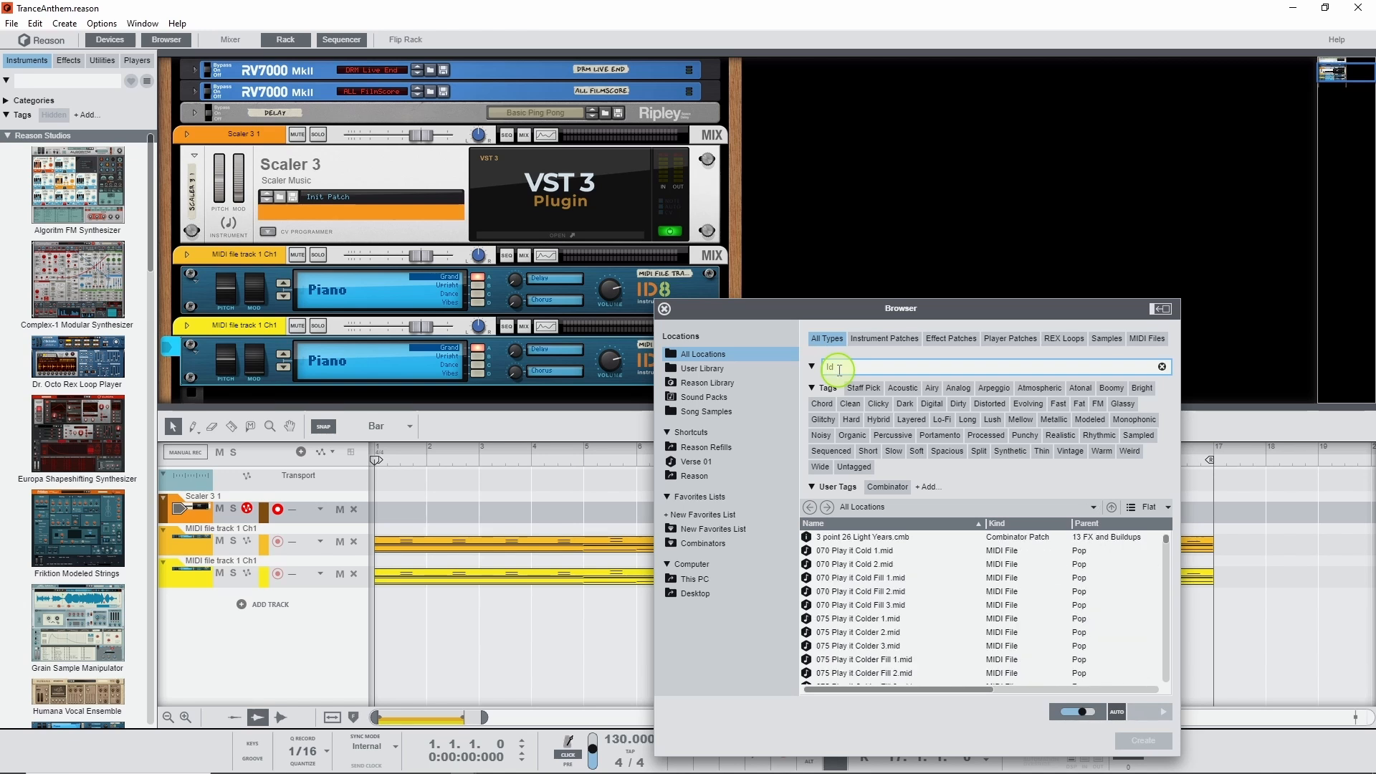
text( -)
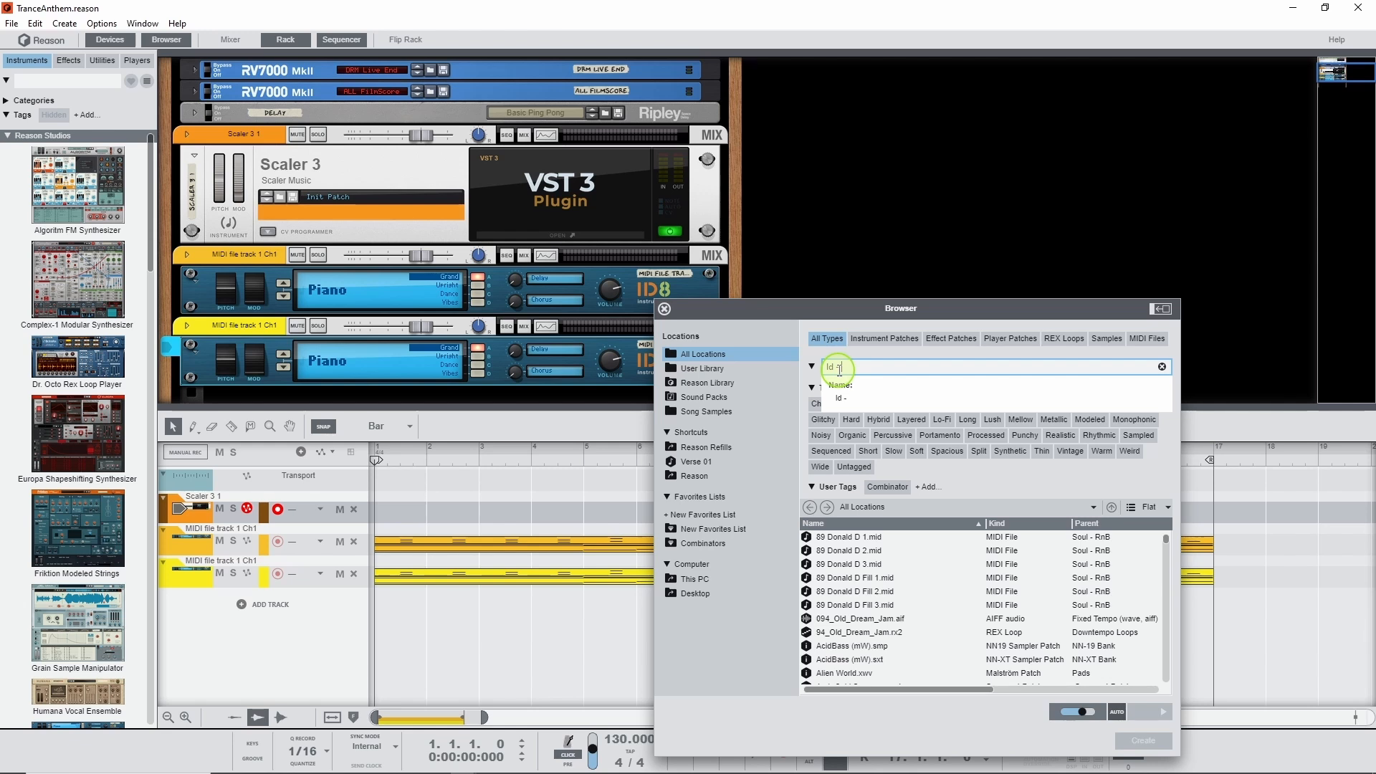
text( harsh)
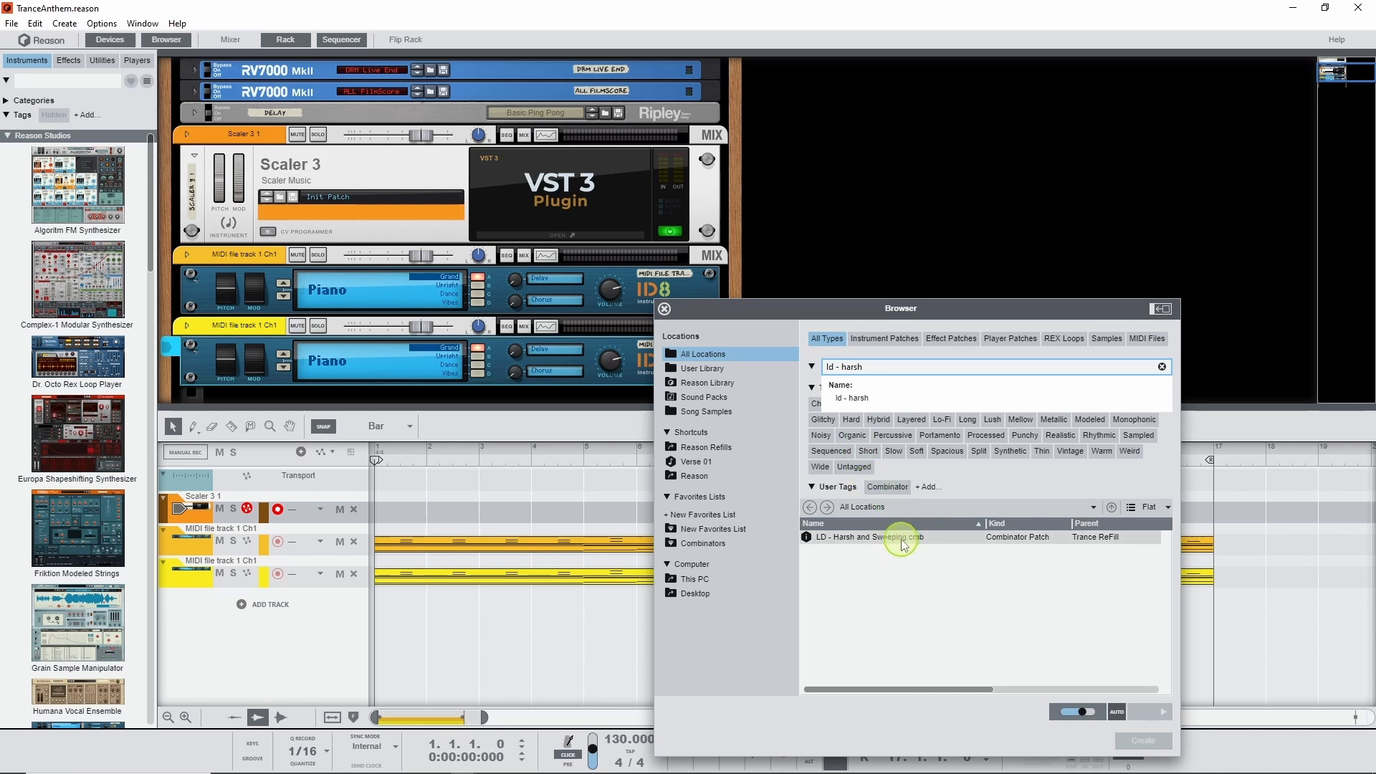
- Create the LD - Harsh and Sweeping combinator and move the yellow MIDI file track's clip onto its track
click(930, 539)
click(1122, 741)
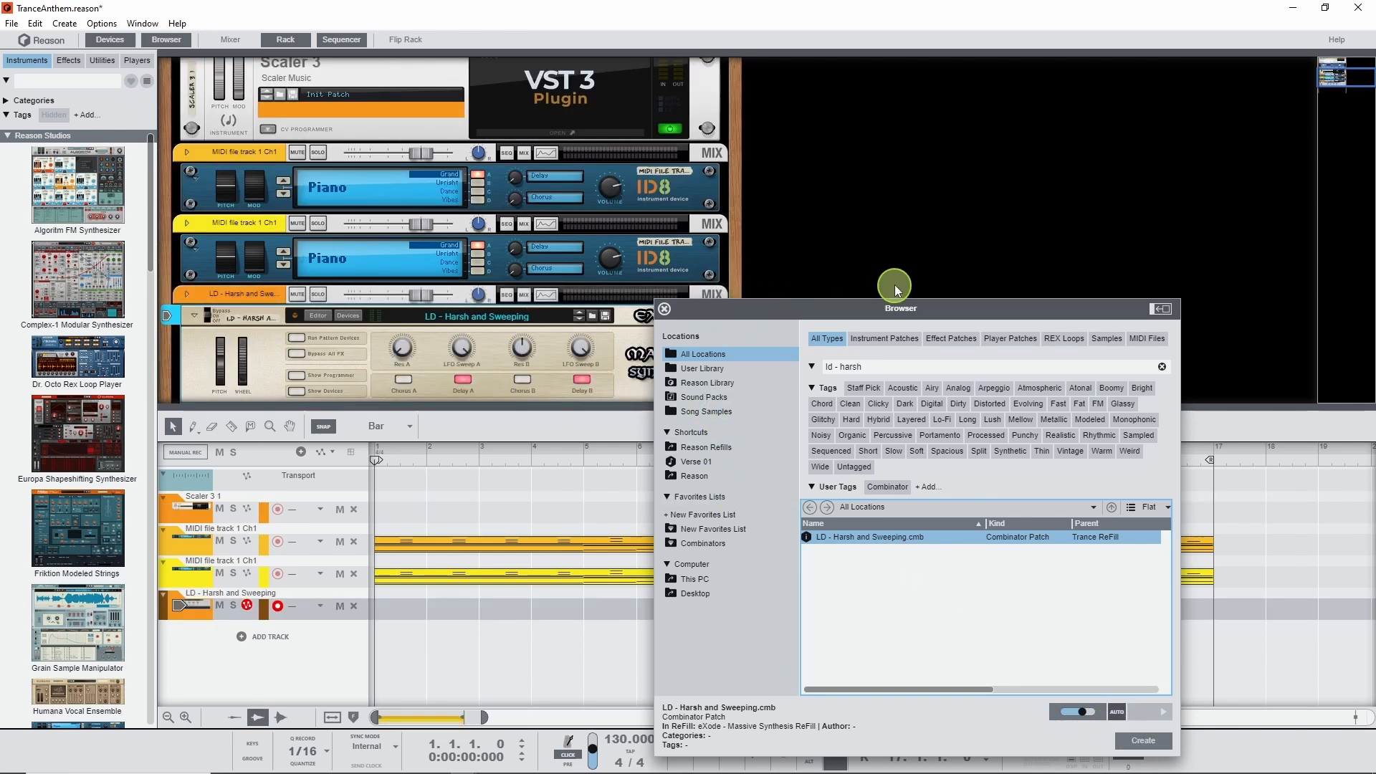
click(886, 256)
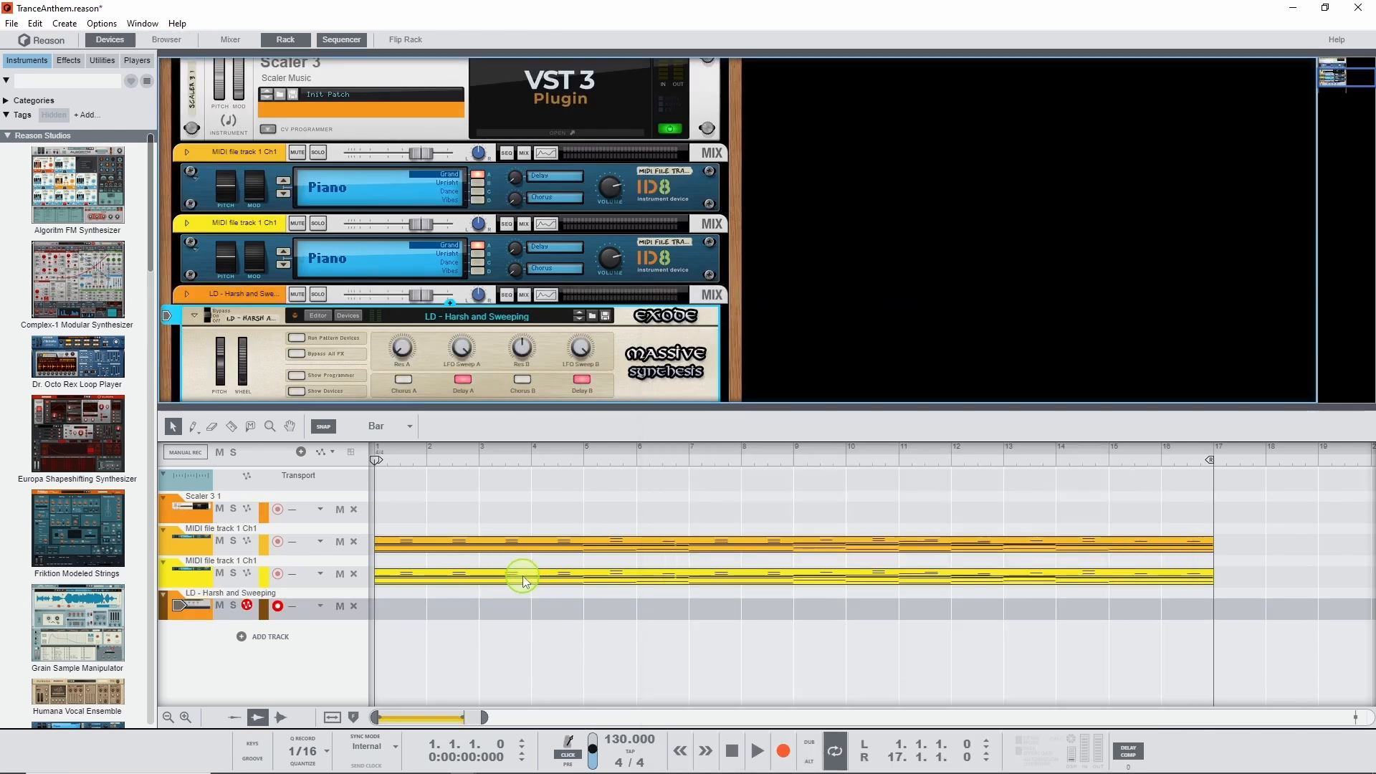
drag(524, 581, 522, 602)
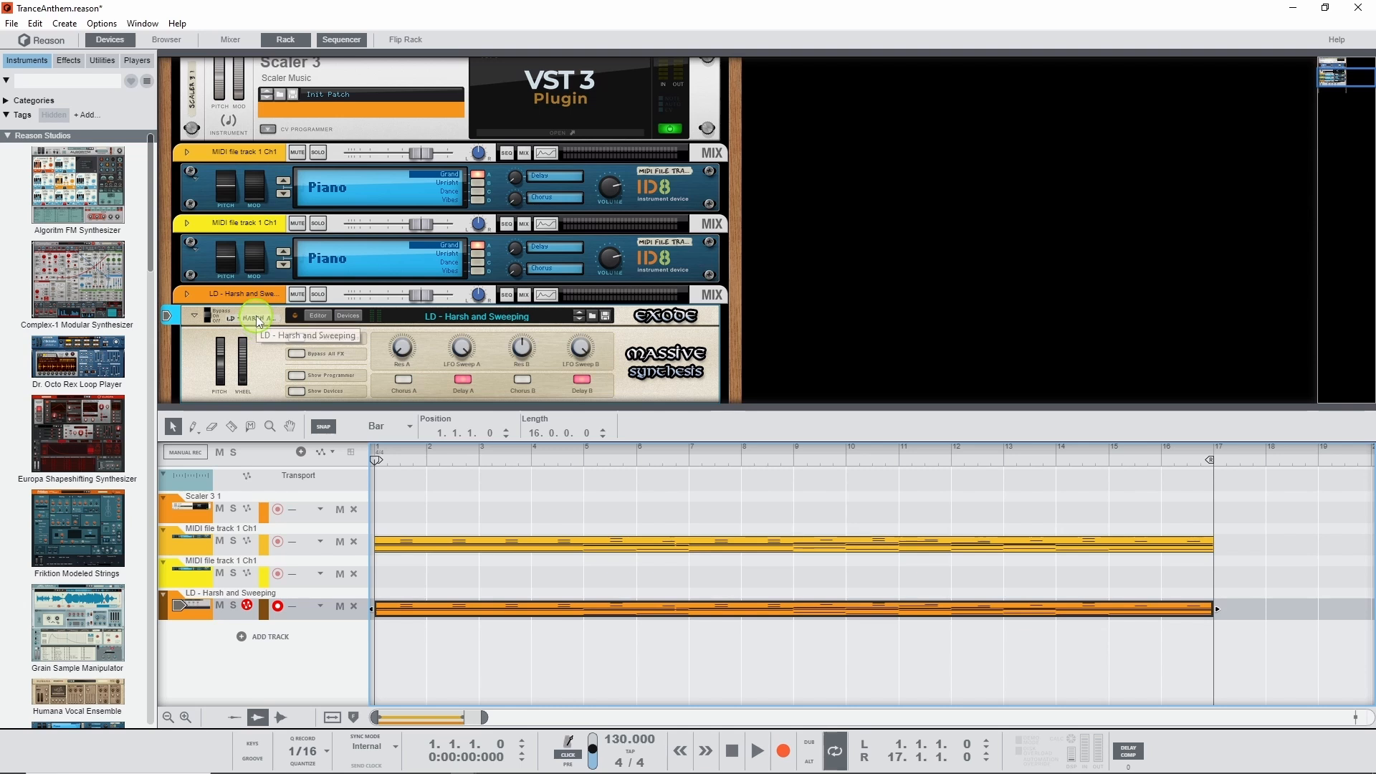
- Rename the mix channel of the first ID8 device as Piano
double_click(257, 155)
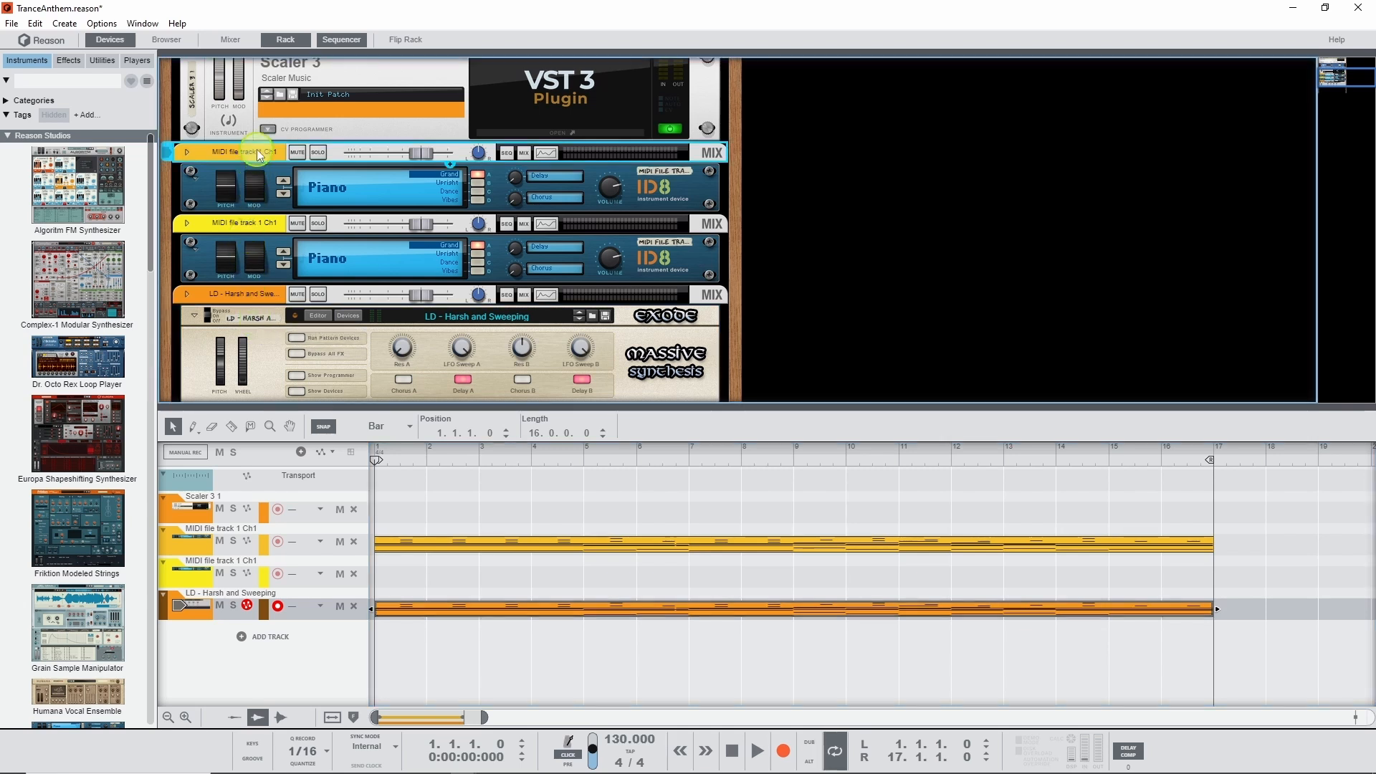
text(Piano)
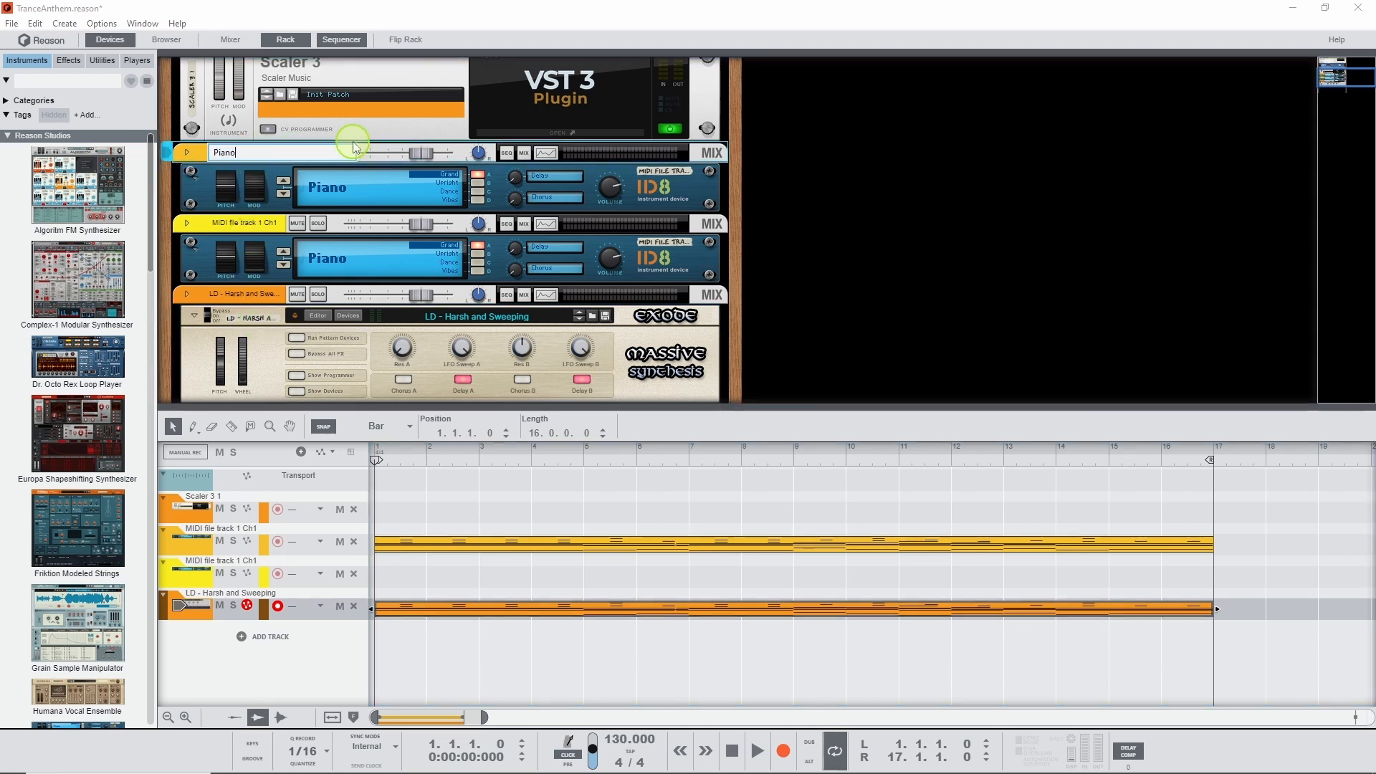
key(Return)
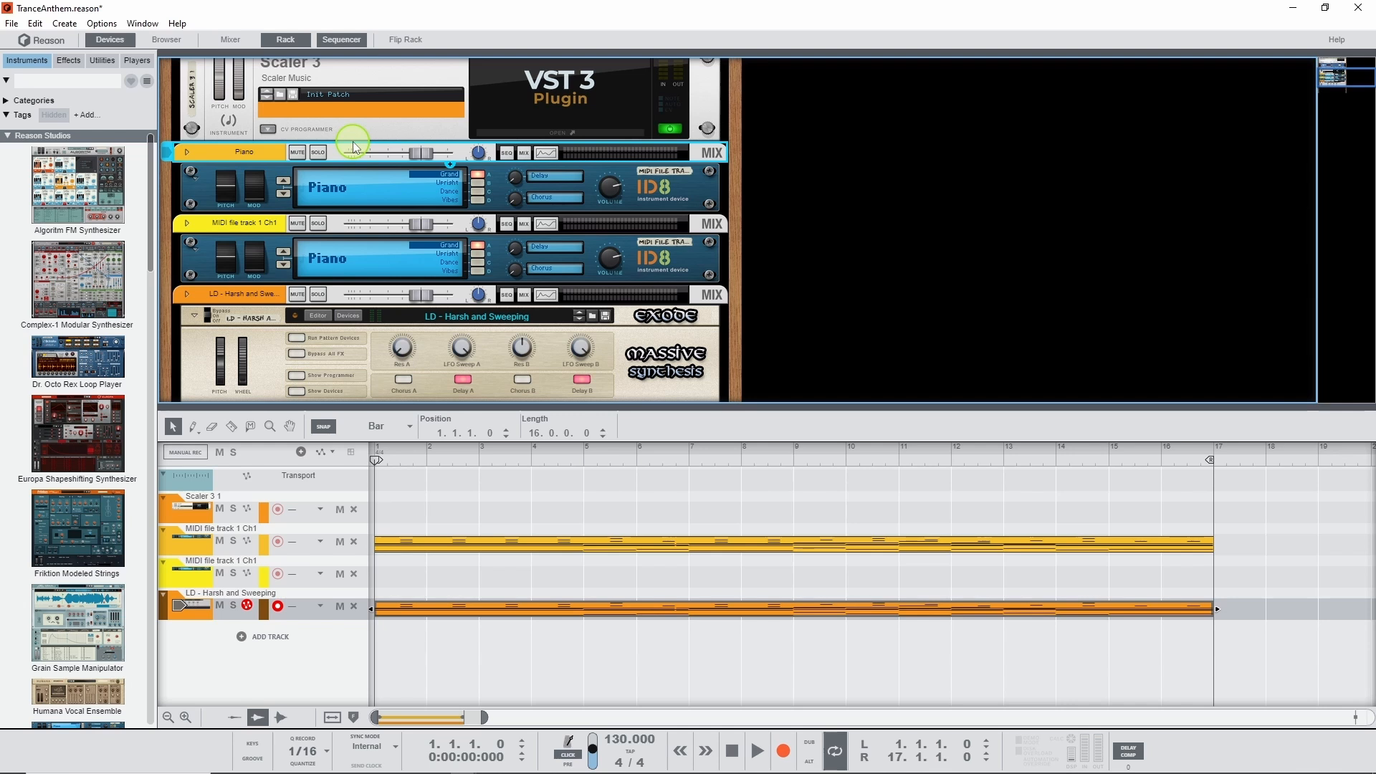
- Rename the mix channel of the LD - Harsh and Sweeping combinator as PadSynth
click(247, 295)
double_click(247, 294)
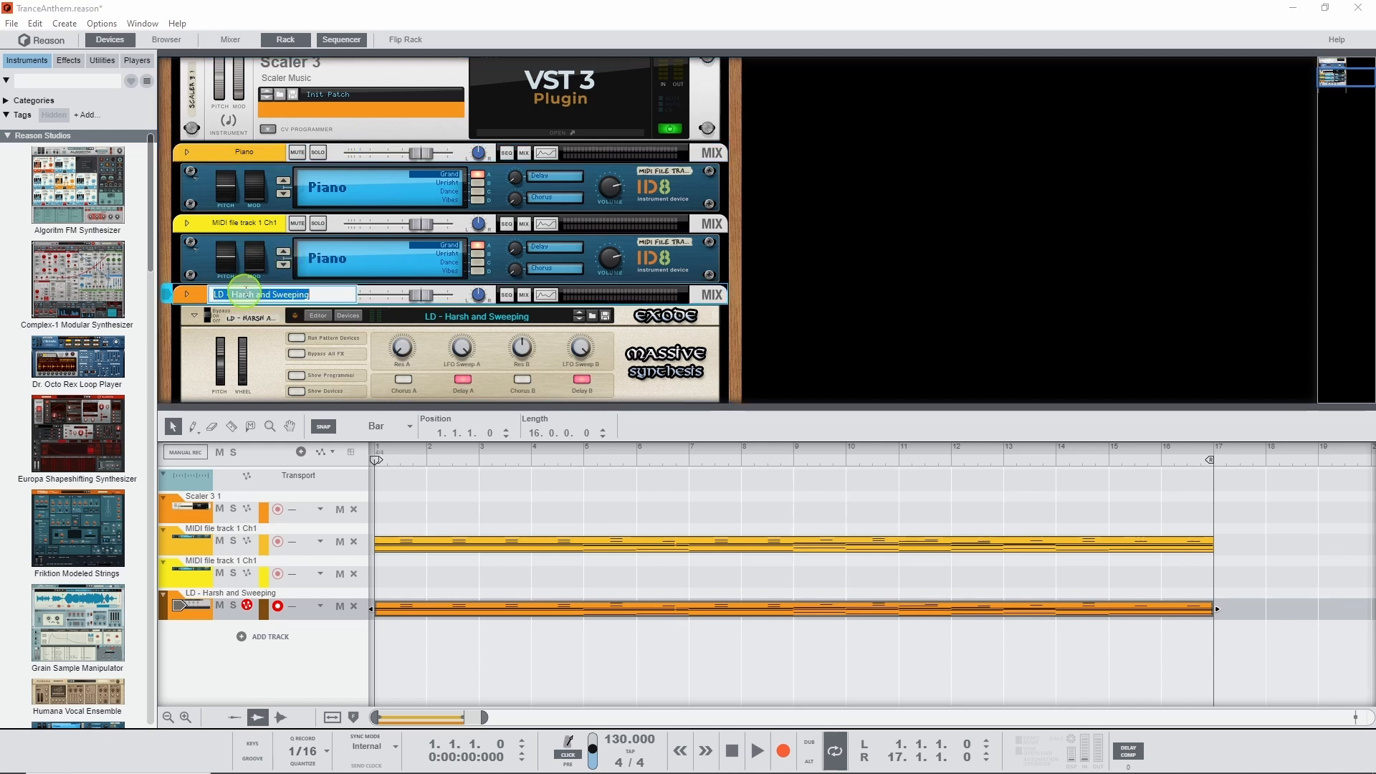
text(P)
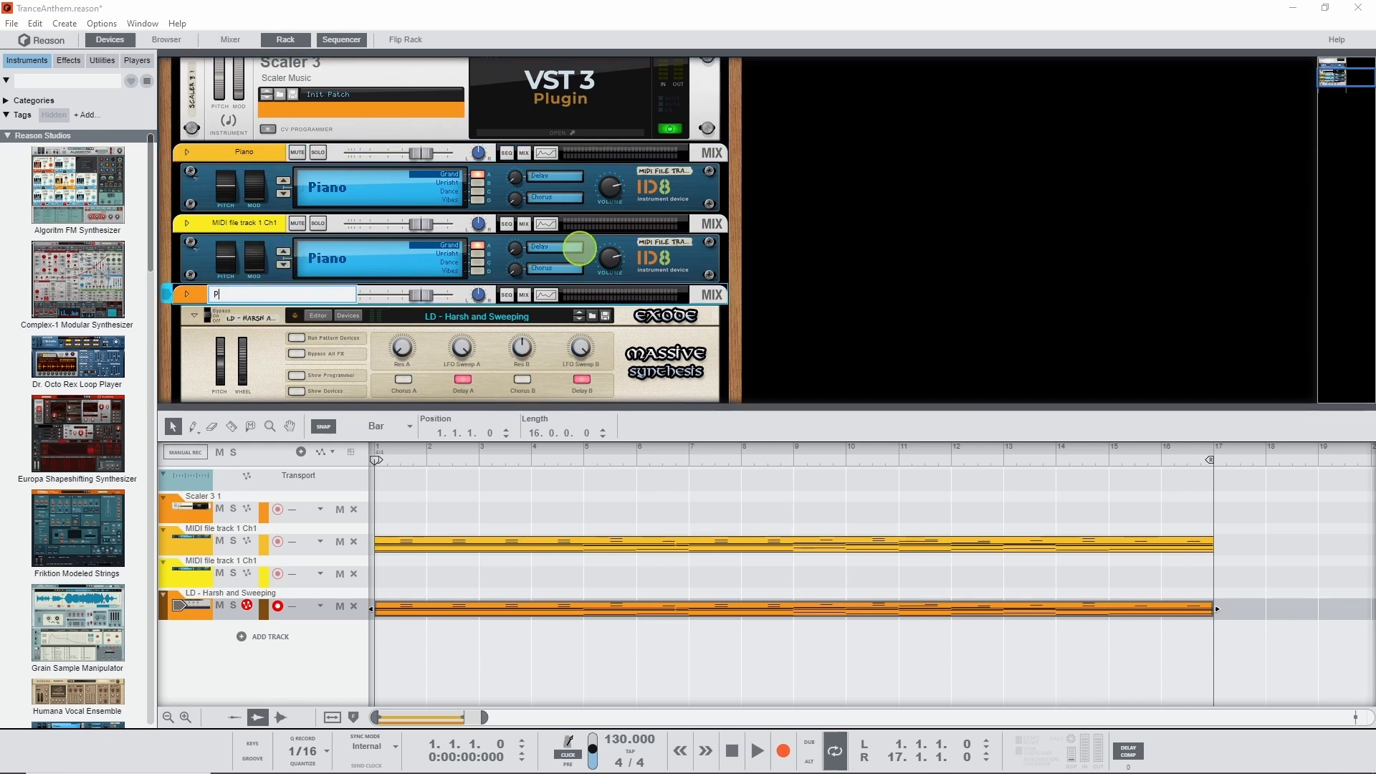
text(adSynth)
key(Return)
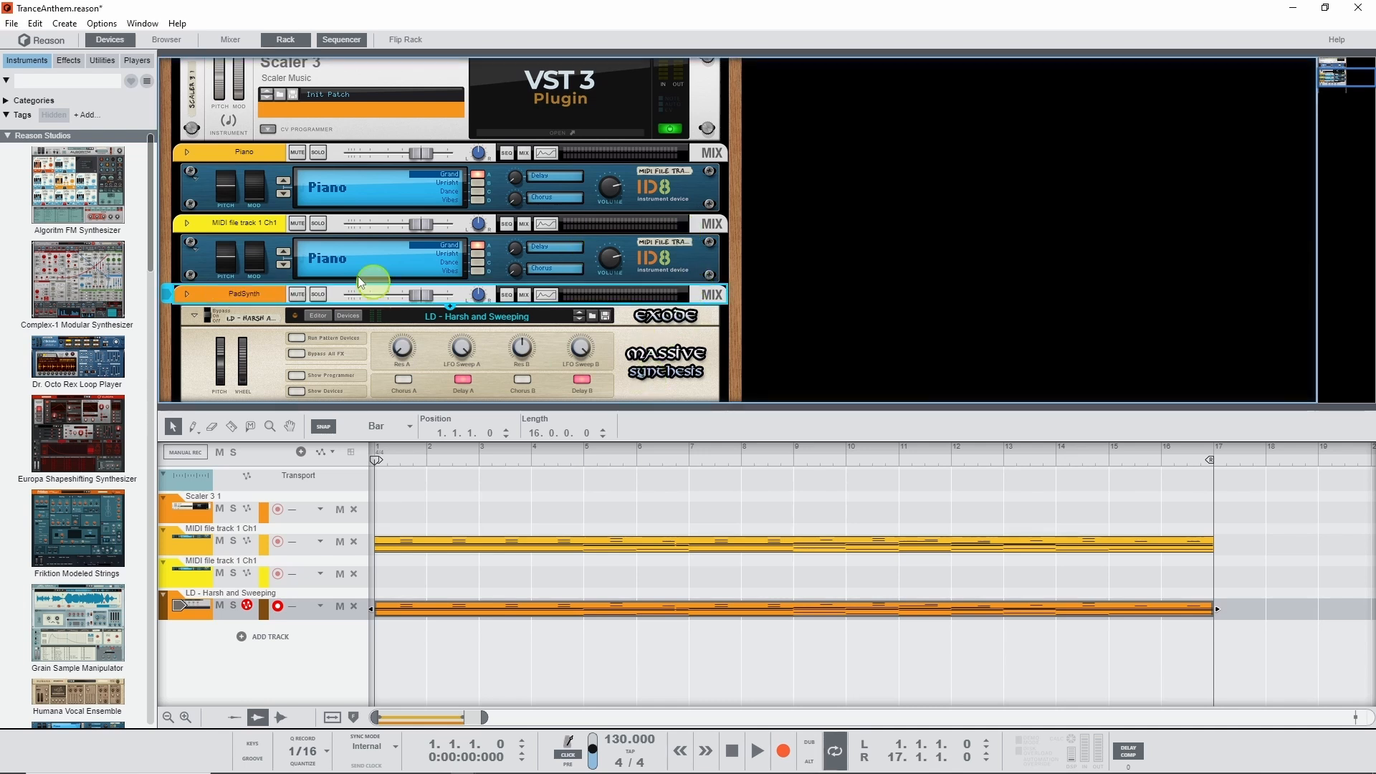
- Delete the yellow MIDI file track's mix channel with all devices and tracks in its group
click(225, 226)
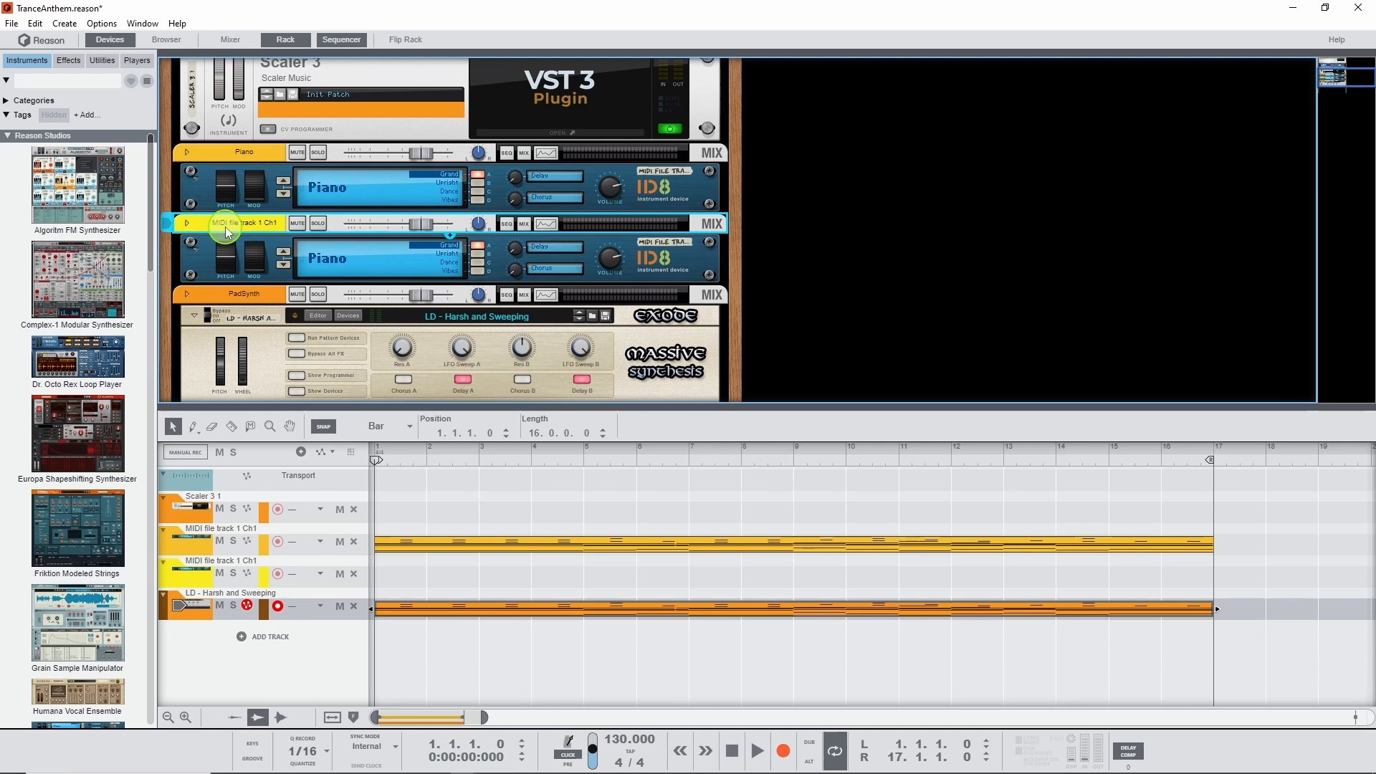
right_click(226, 226)
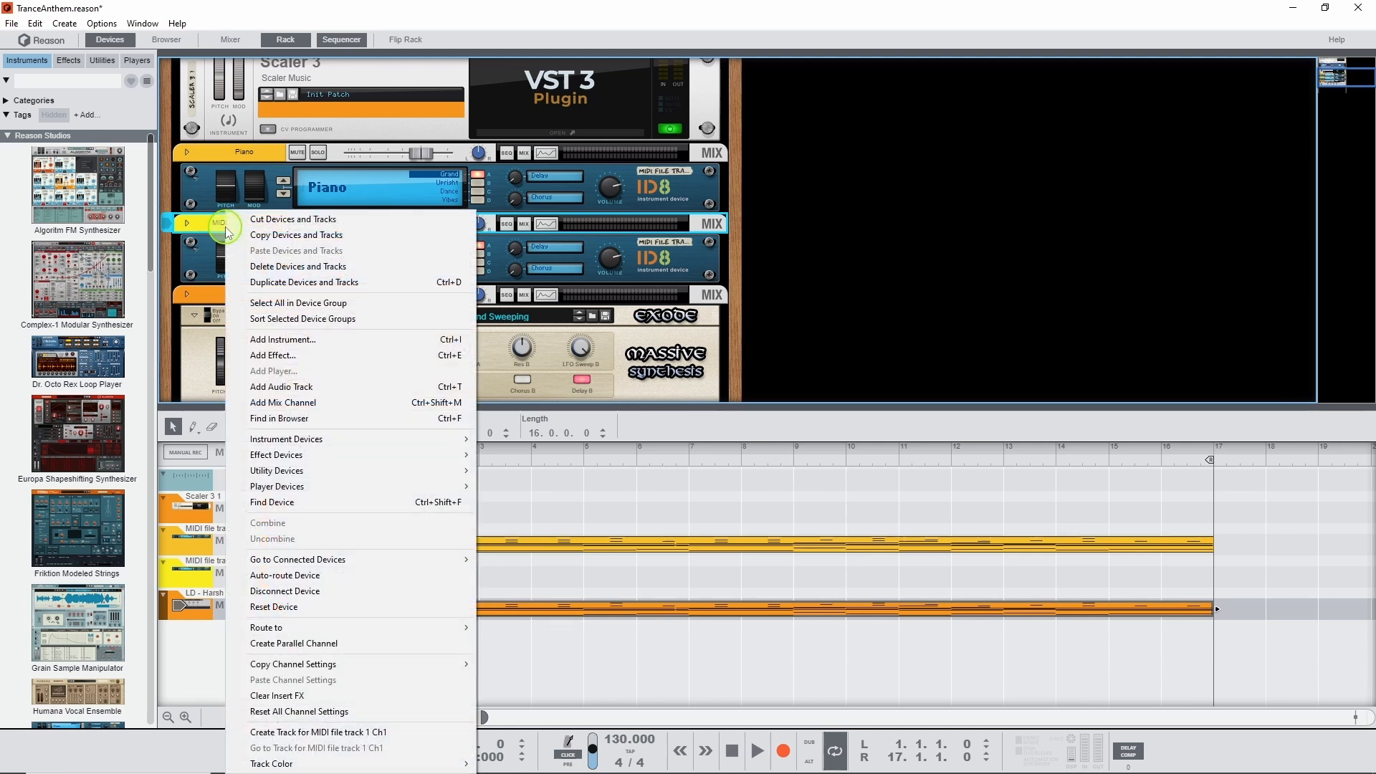
click(295, 267)
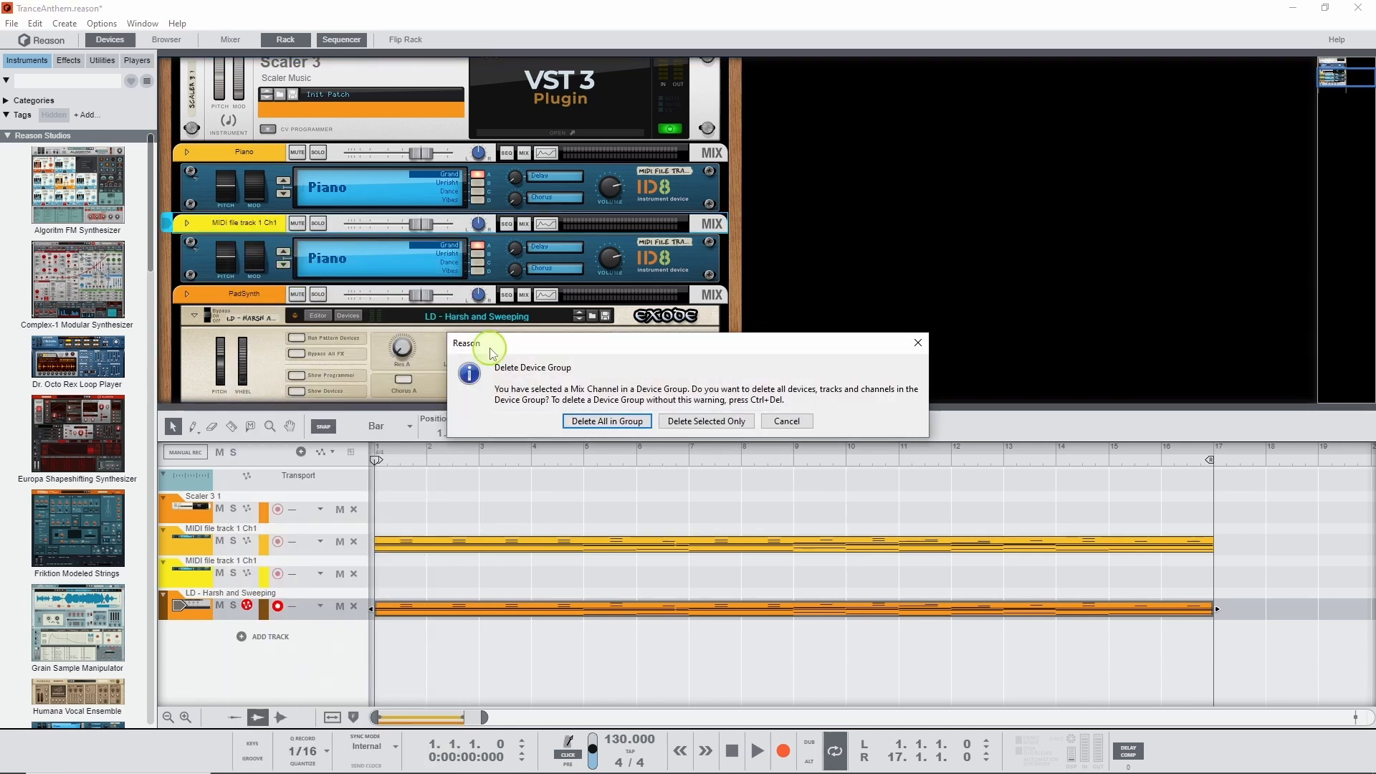
click(614, 422)
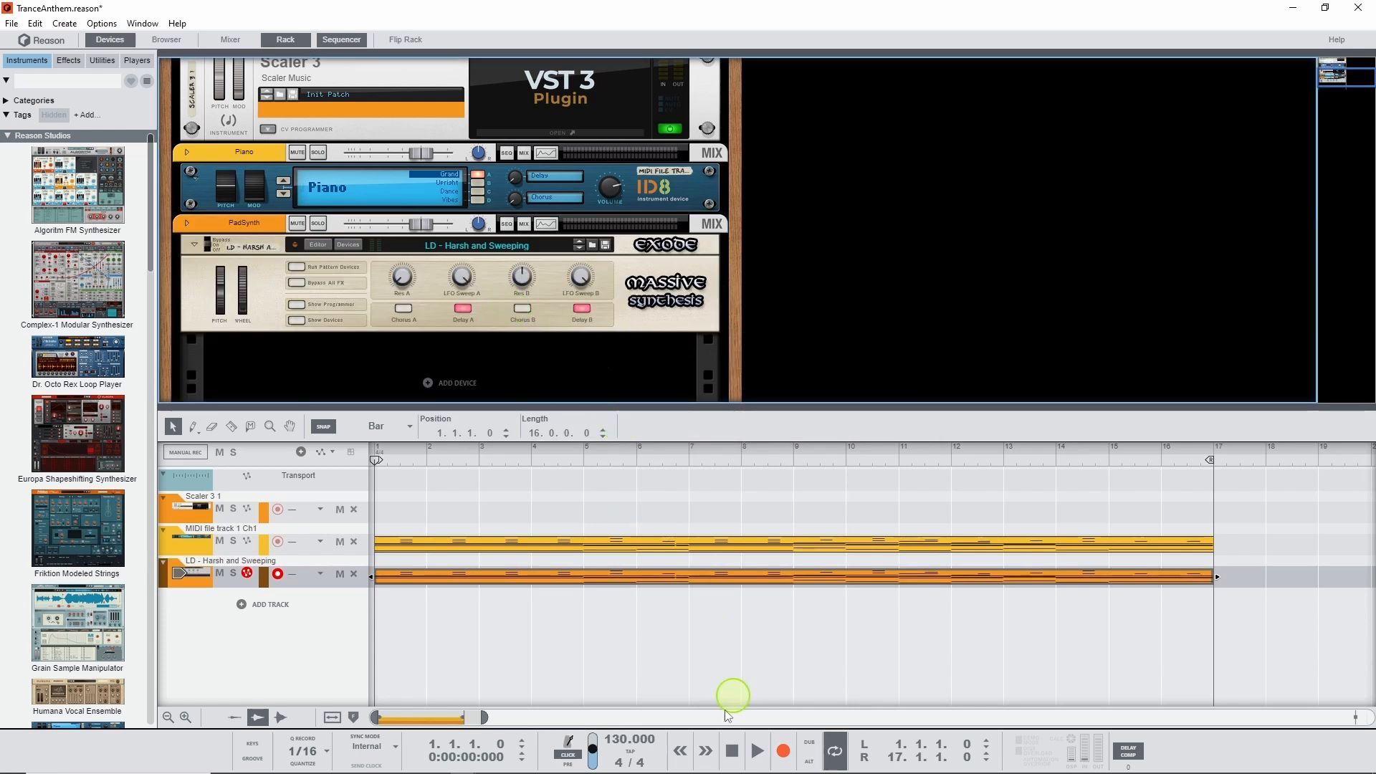
- Play the song and turn off Delay A and Delay B on the PadSynth combinator
mouse_move(726, 765)
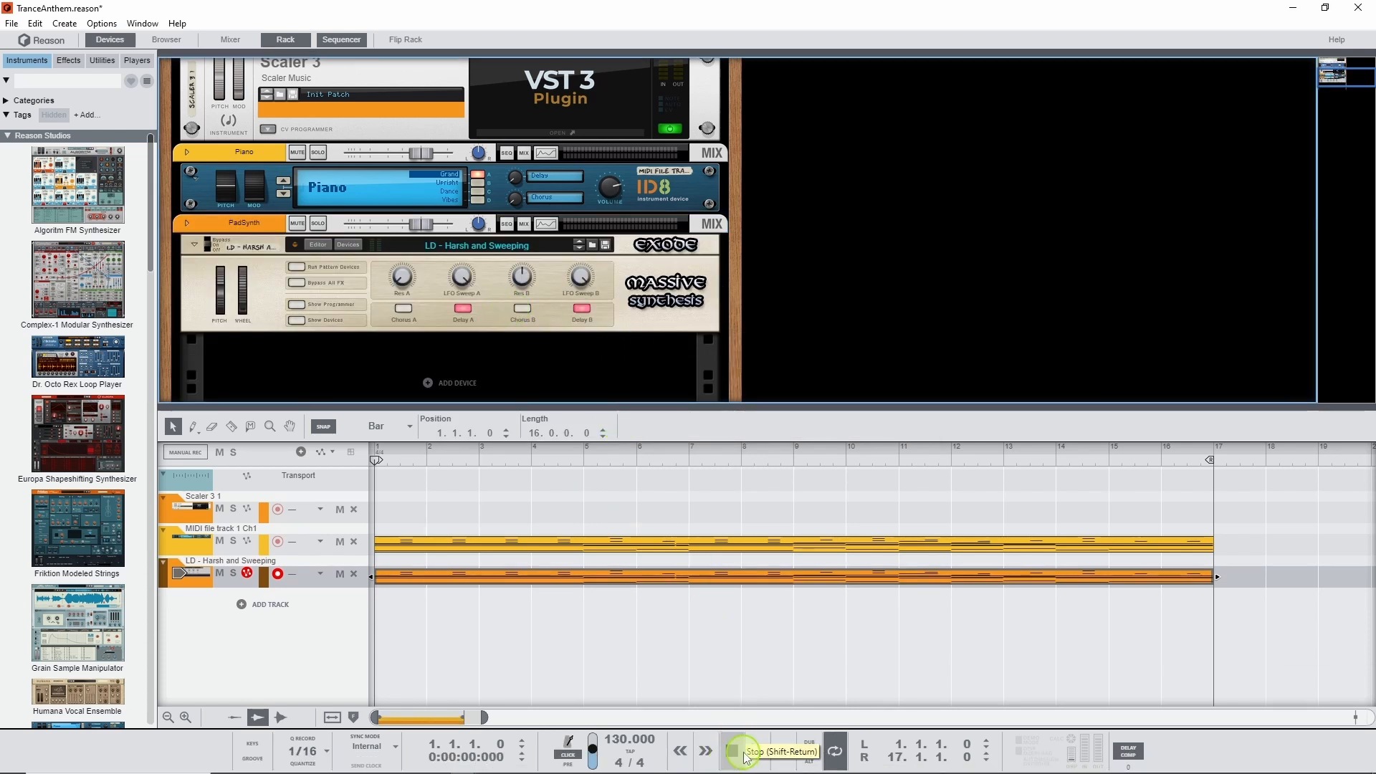
click(757, 752)
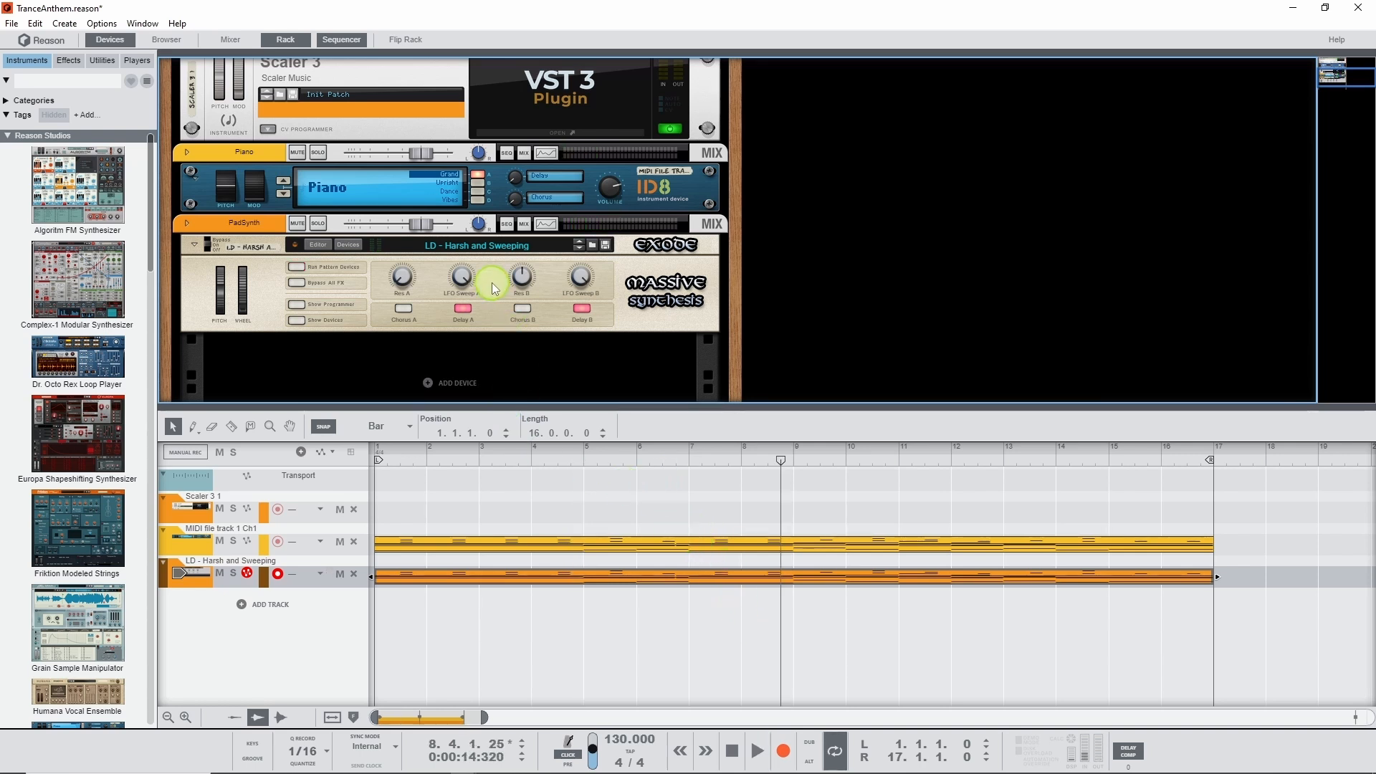
click(464, 309)
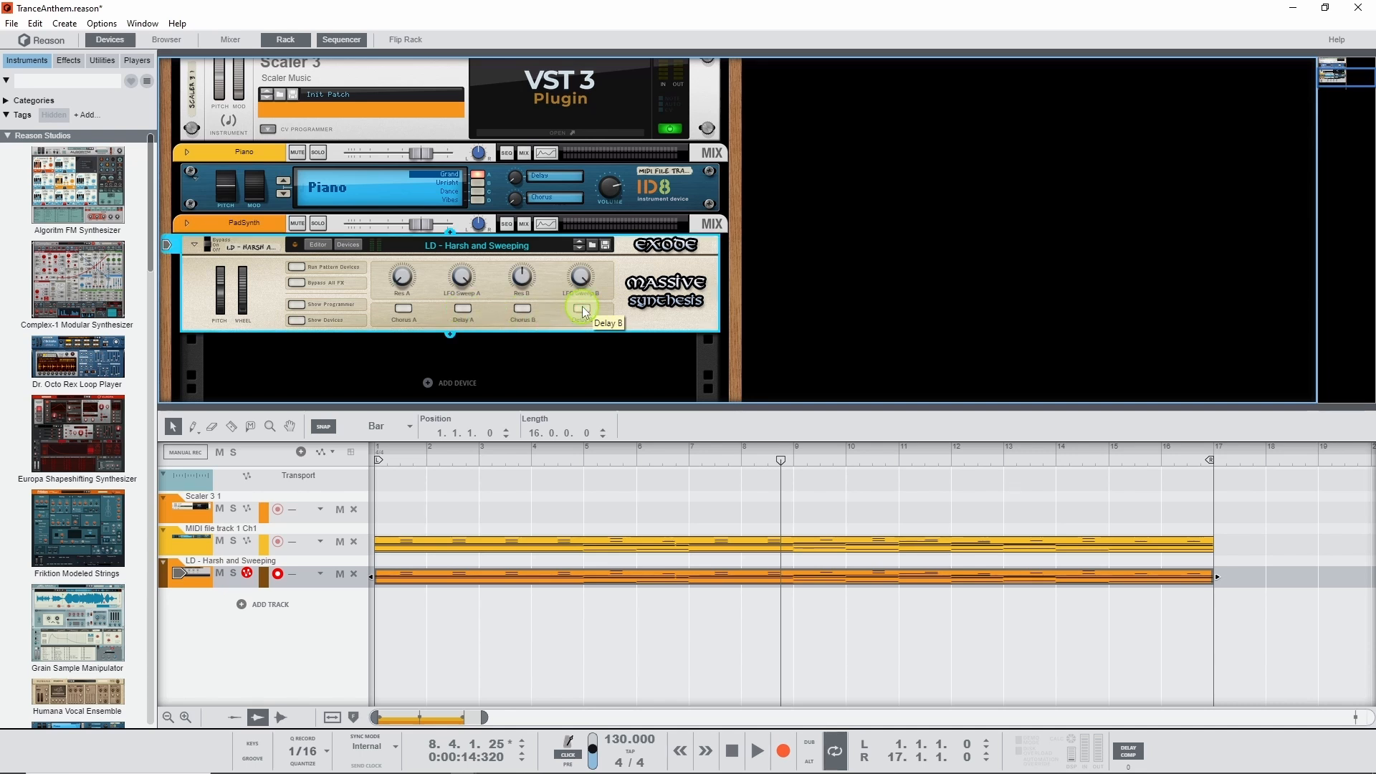
- Set the combinator's Layer A and Layer B Thor synthesizers to Polyphonic keyboard mode and save the song
click(349, 245)
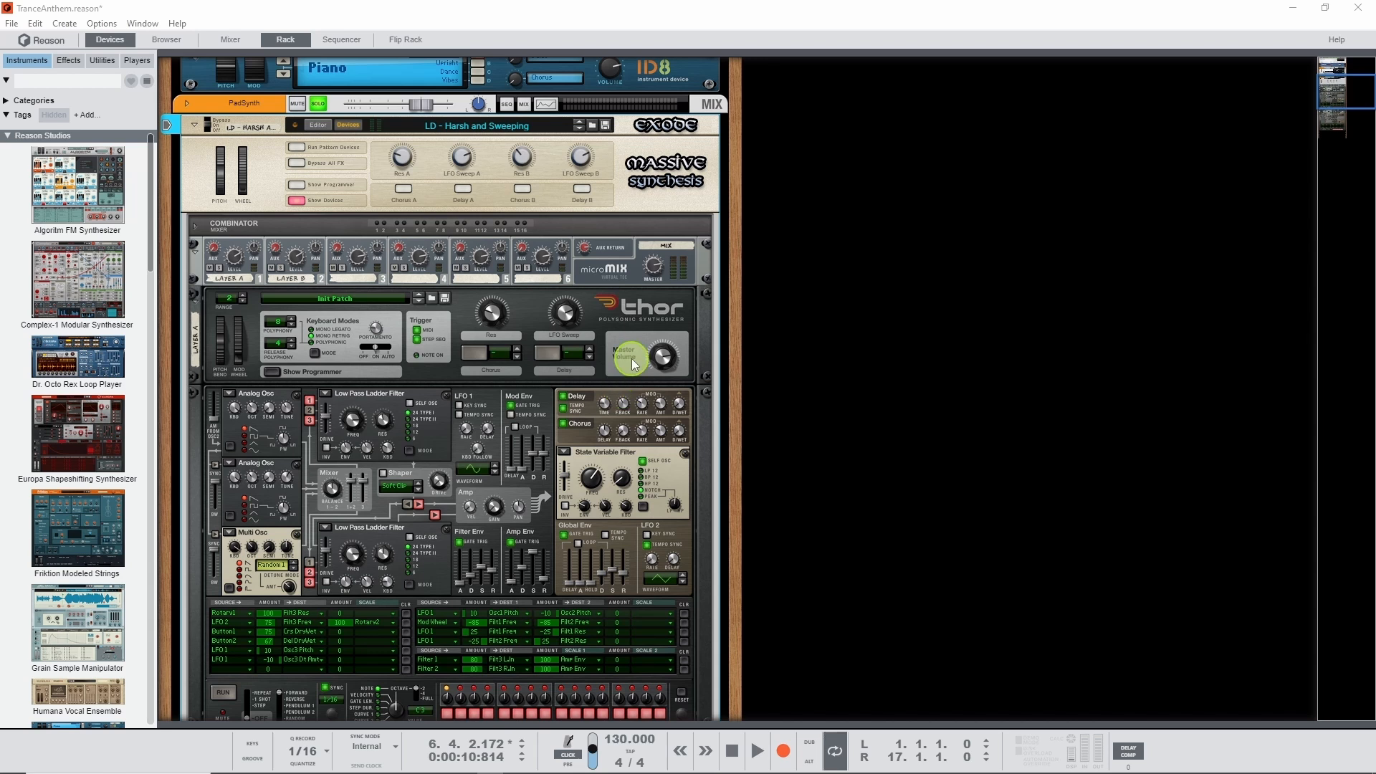
click(311, 344)
scroll(388, 531, down, 2)
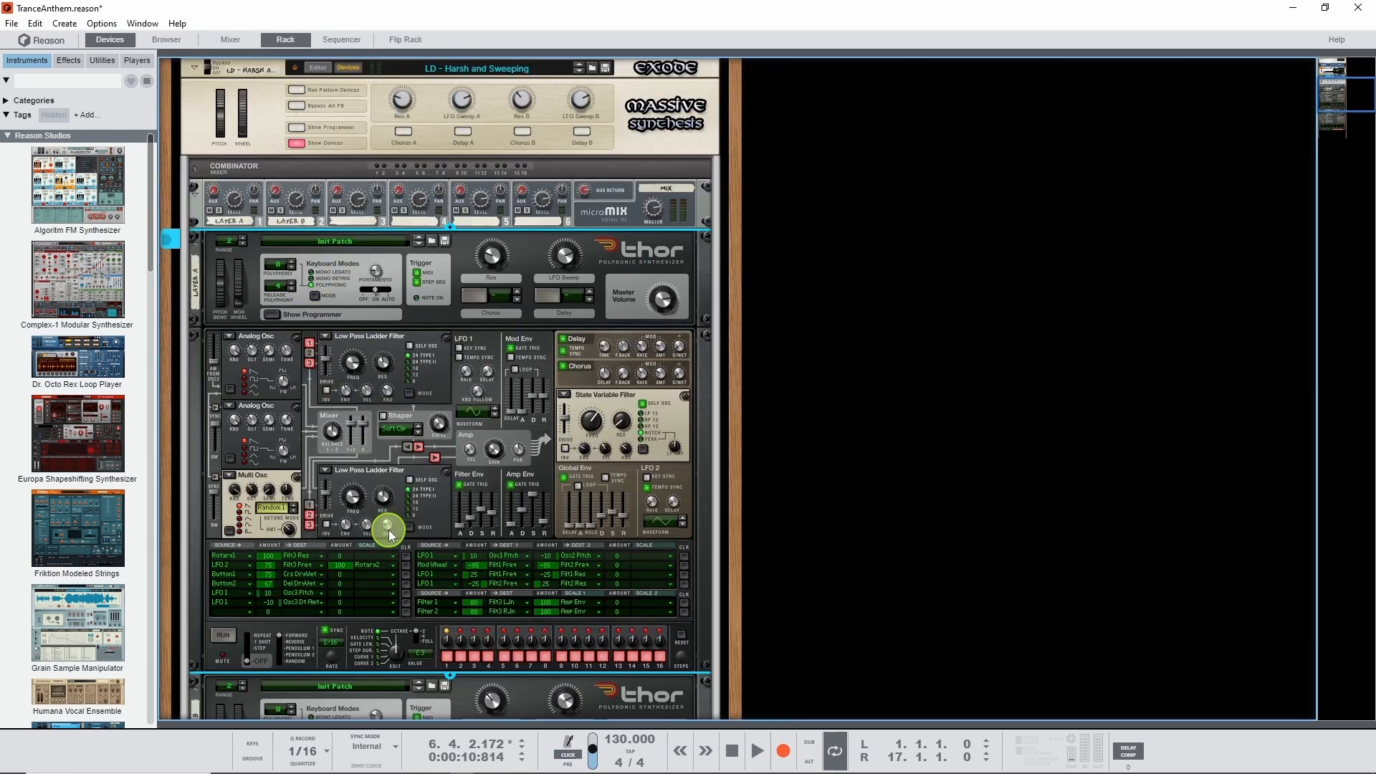
scroll(388, 530, down, 8)
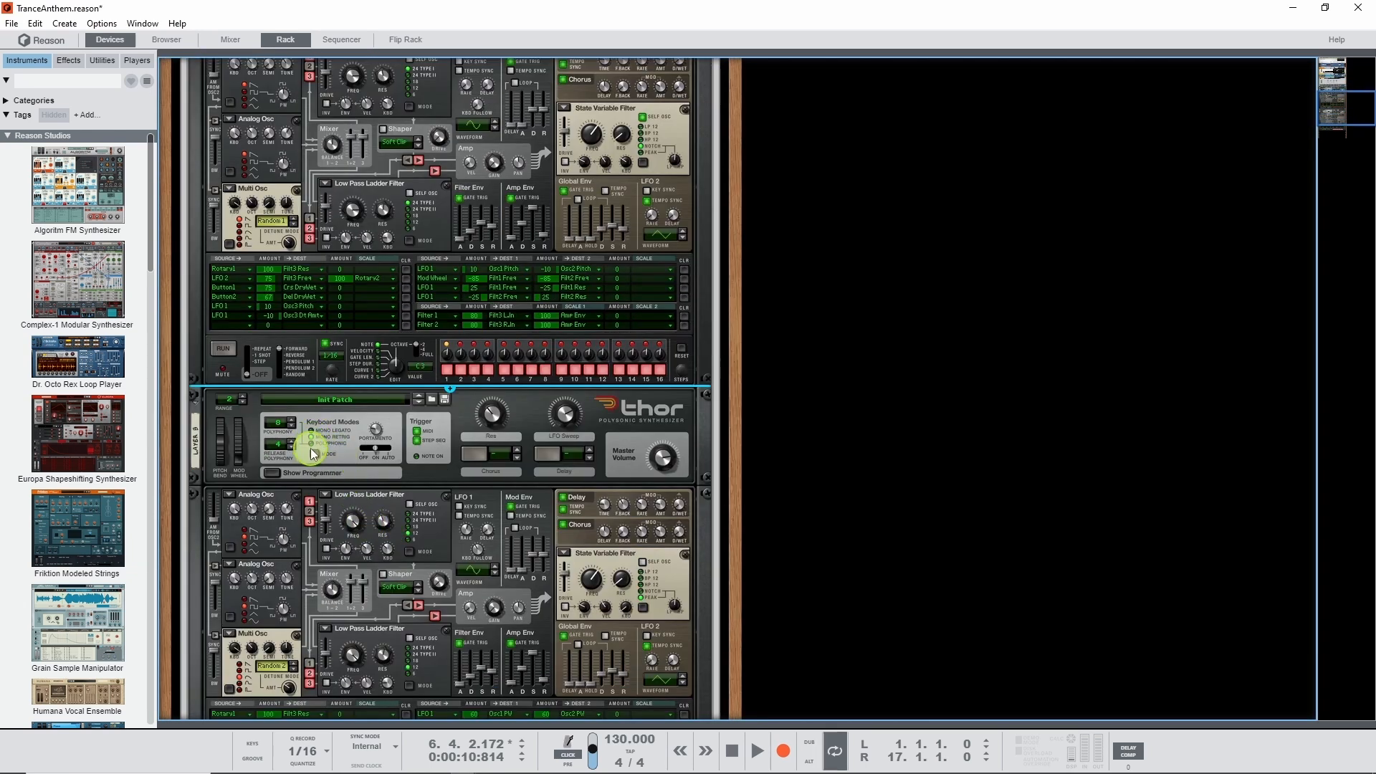
click(311, 448)
click(488, 401)
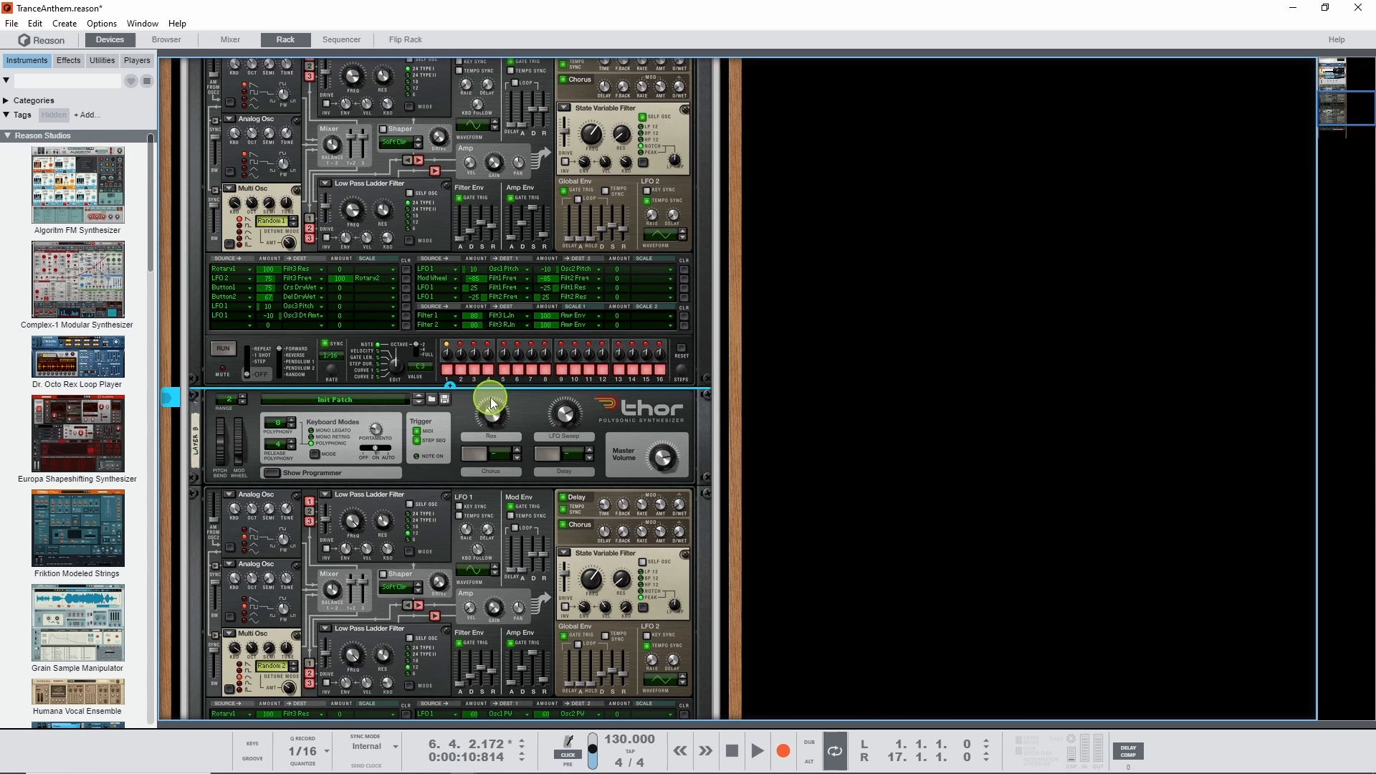
key(ctrl+s)
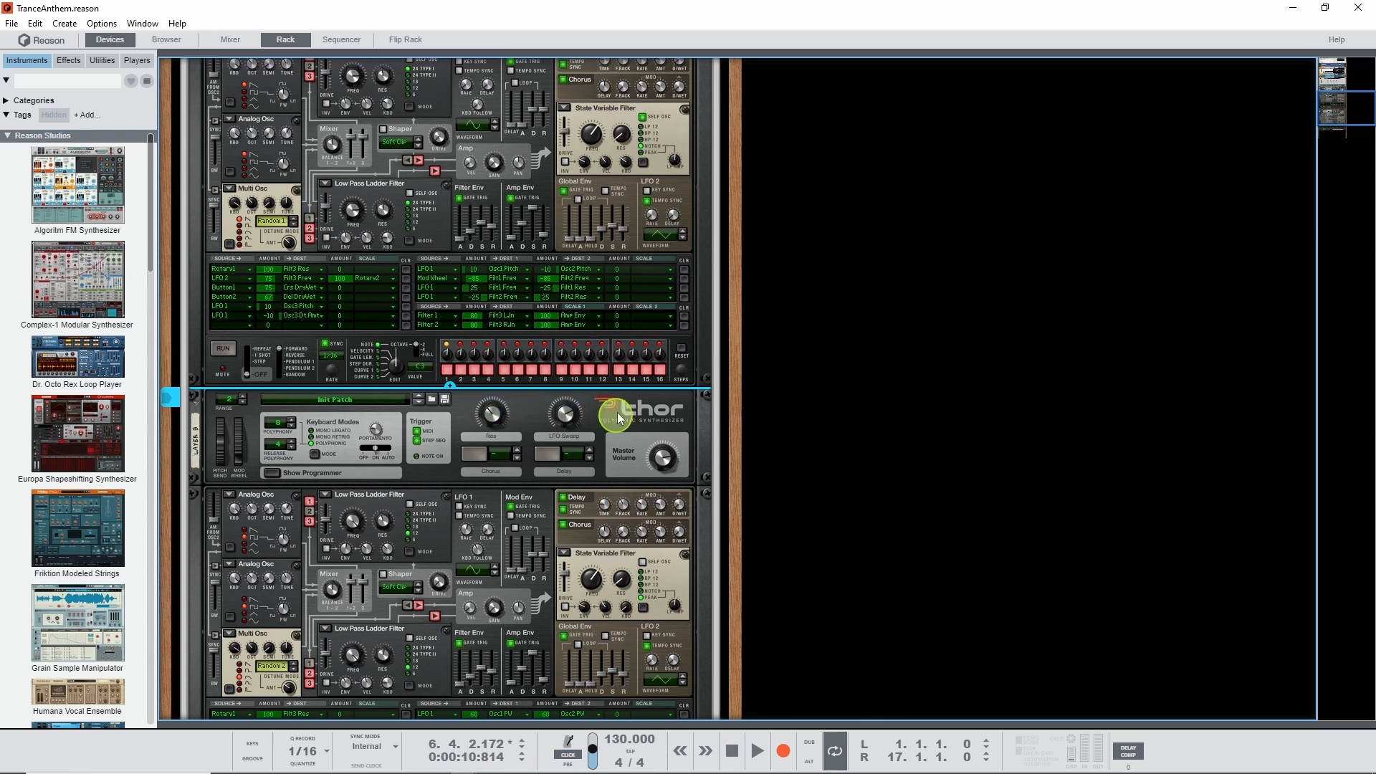
- Review the combinator's Res A and LFO Sweep knobs and audition the soloed PadSynth channel
scroll(574, 424, up, 10)
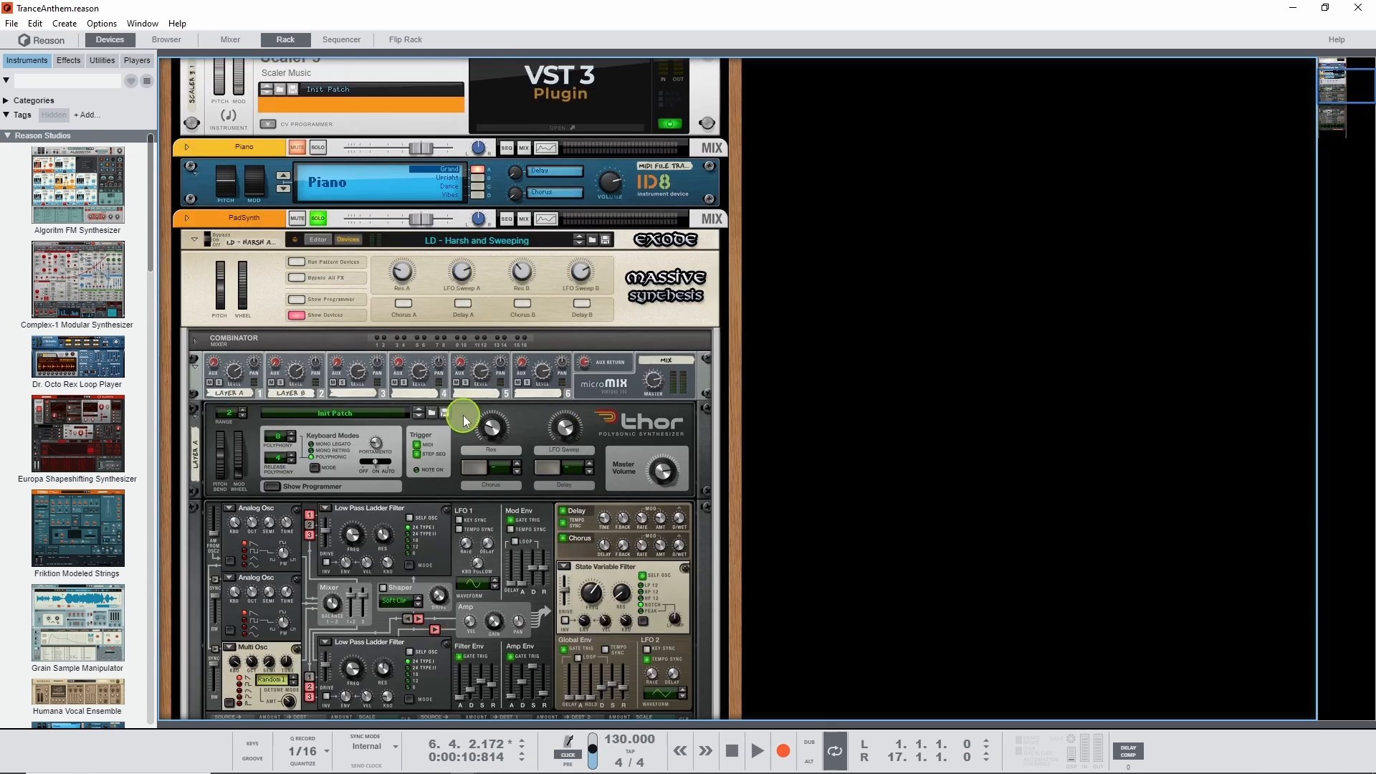
scroll(463, 415, up, 2)
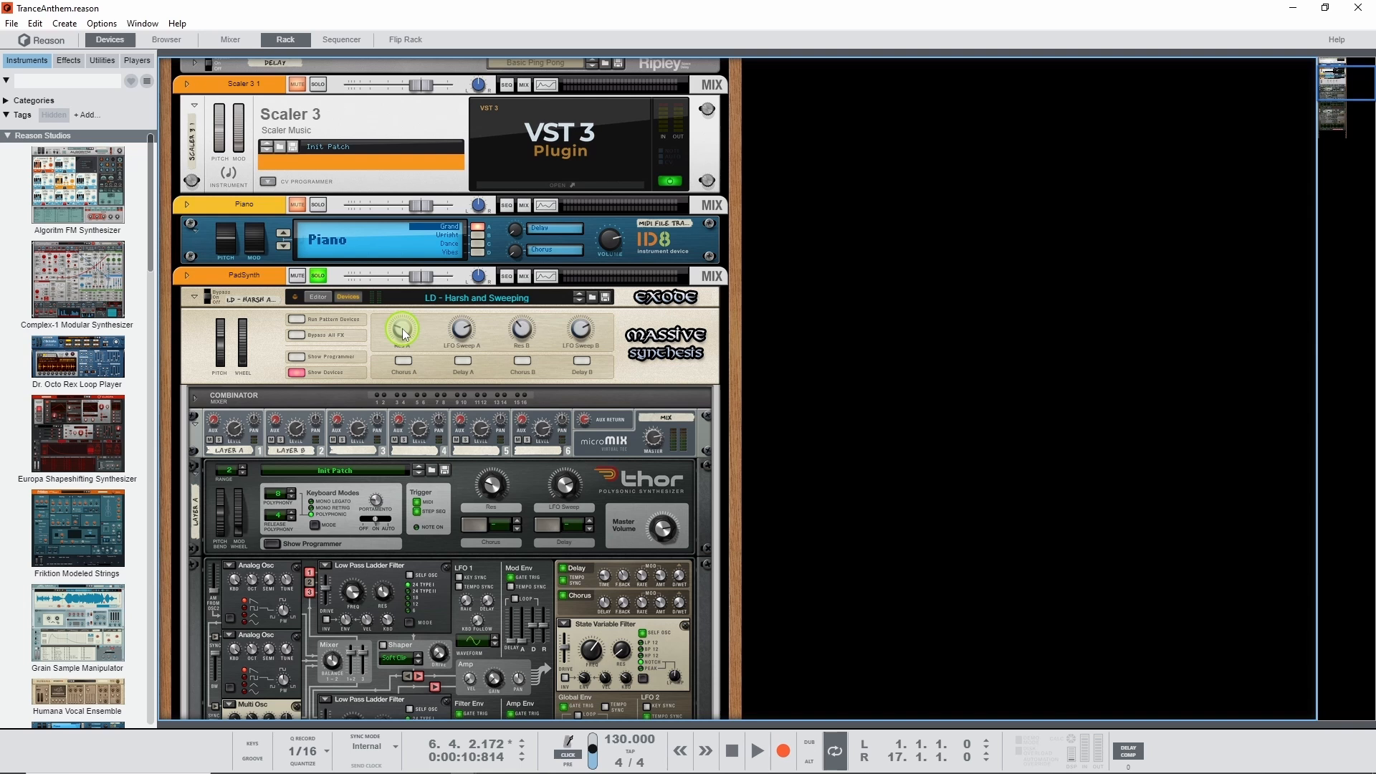
mouse_move(402, 329)
mouse_move(465, 337)
mouse_move(584, 338)
click(756, 752)
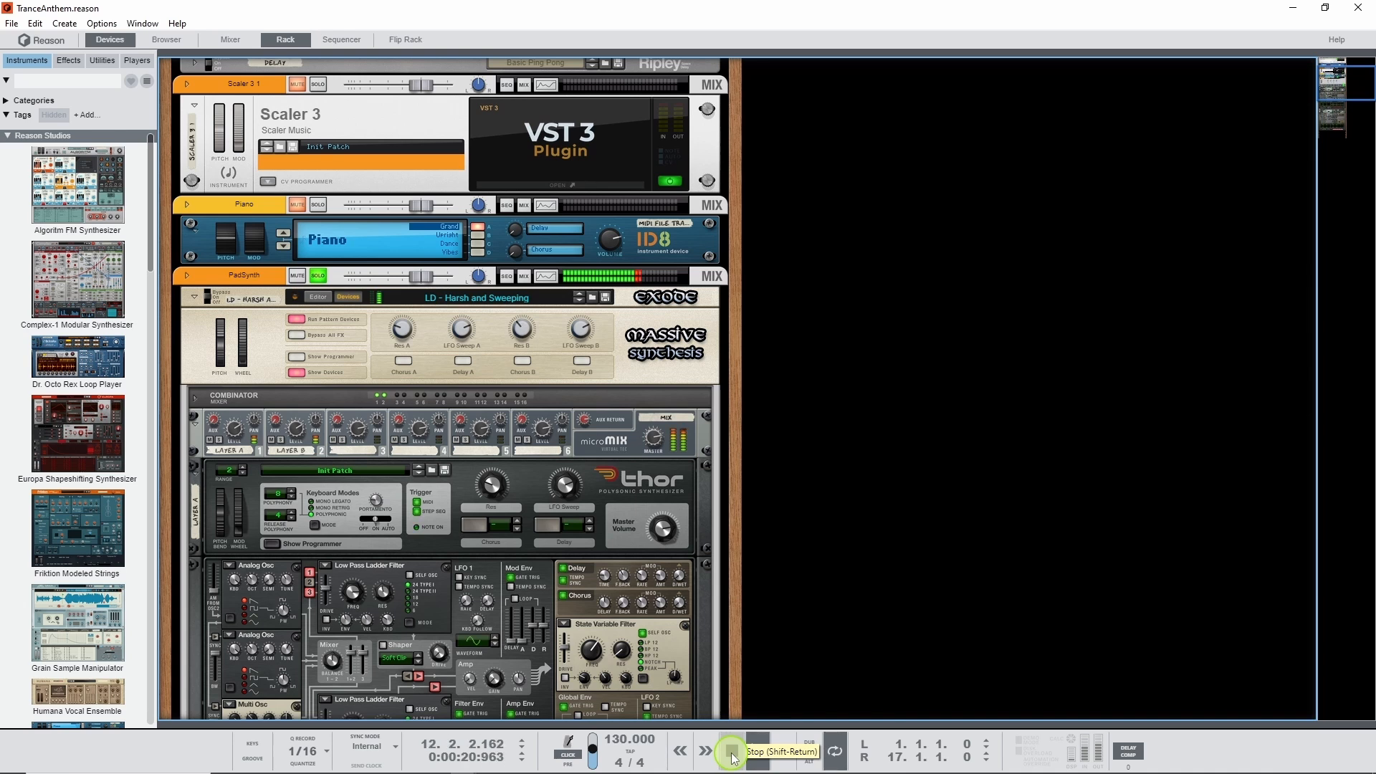
click(733, 752)
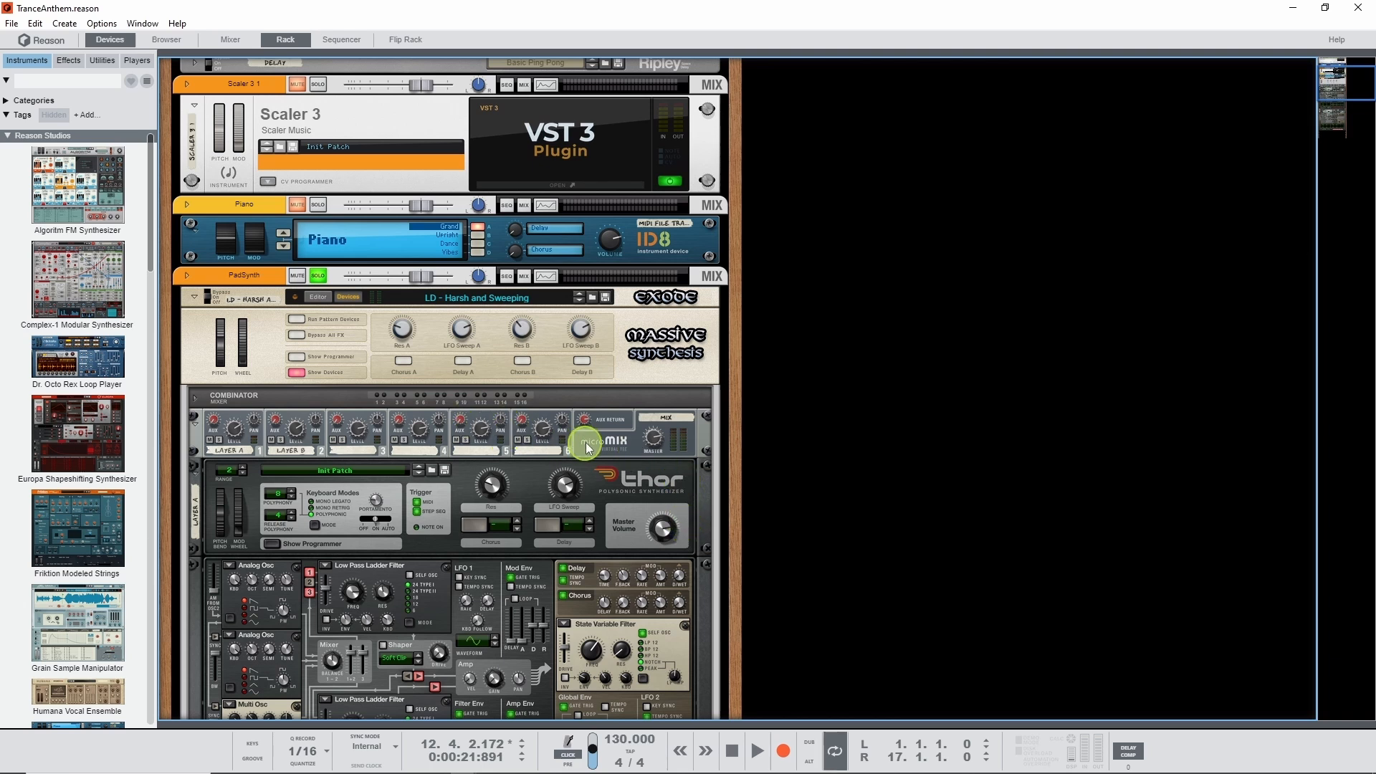
- Hide the combinator's internal devices and lower the PadSynth channel's level in the mixer to about -3.82 dB
click(299, 371)
key(F5)
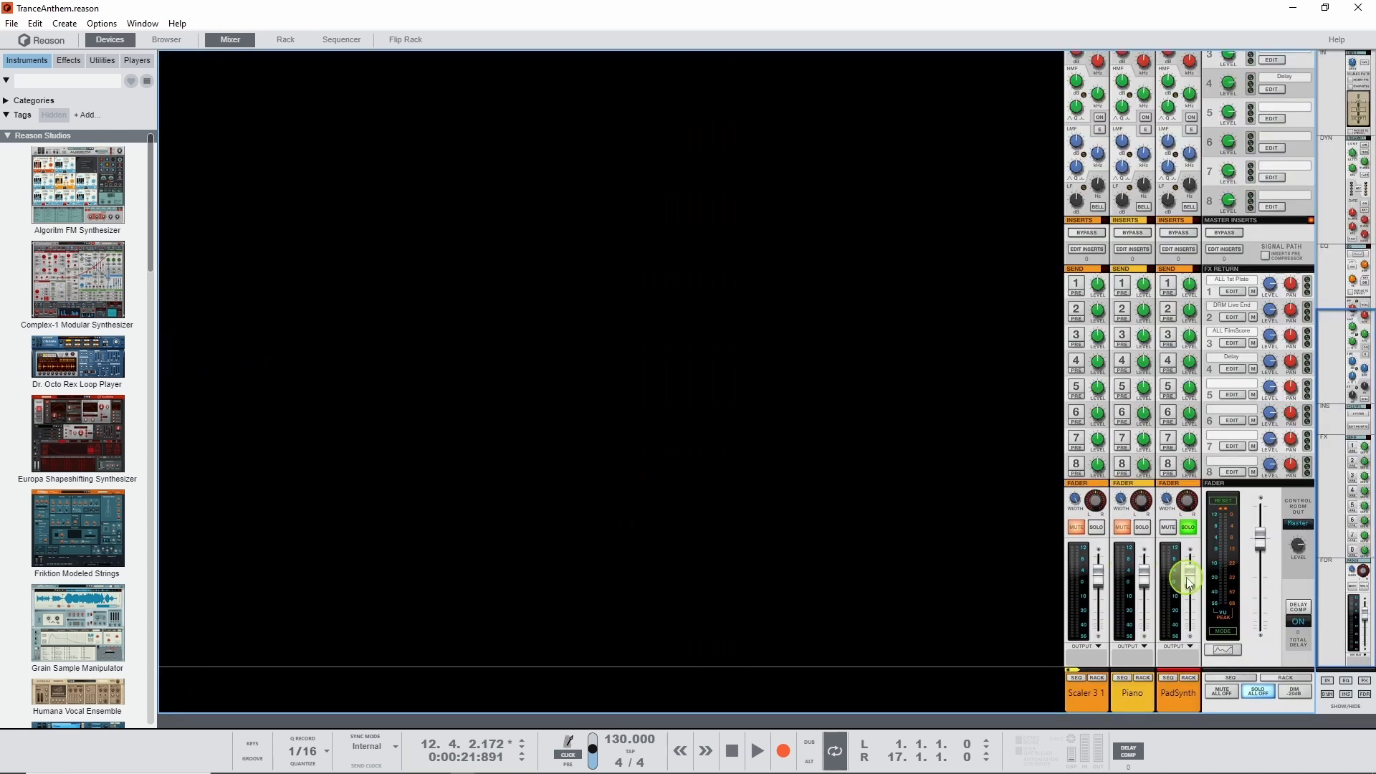
drag(1190, 582, 1189, 588)
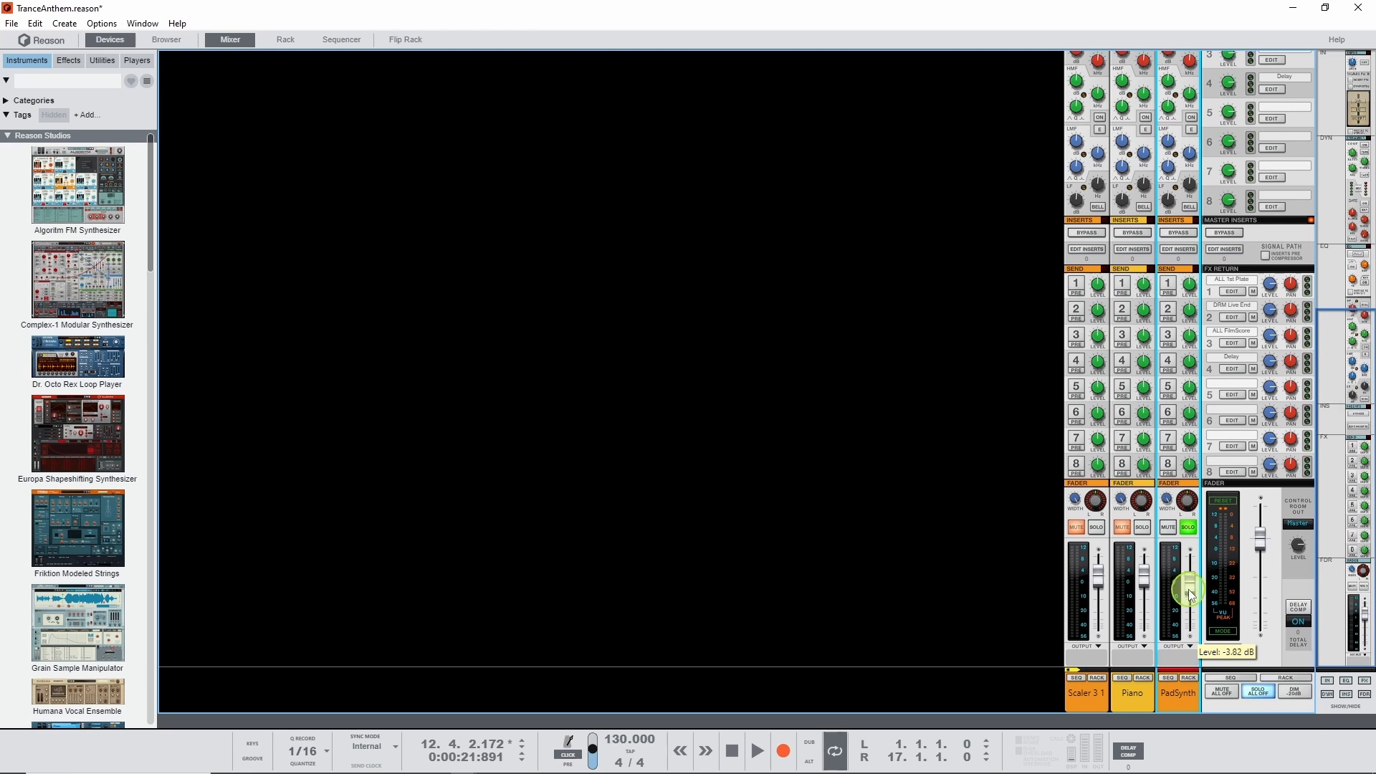
- Start playback and clear the channel mutes and solos so that Piano and PadSynth play together
key(space)
click(1143, 530)
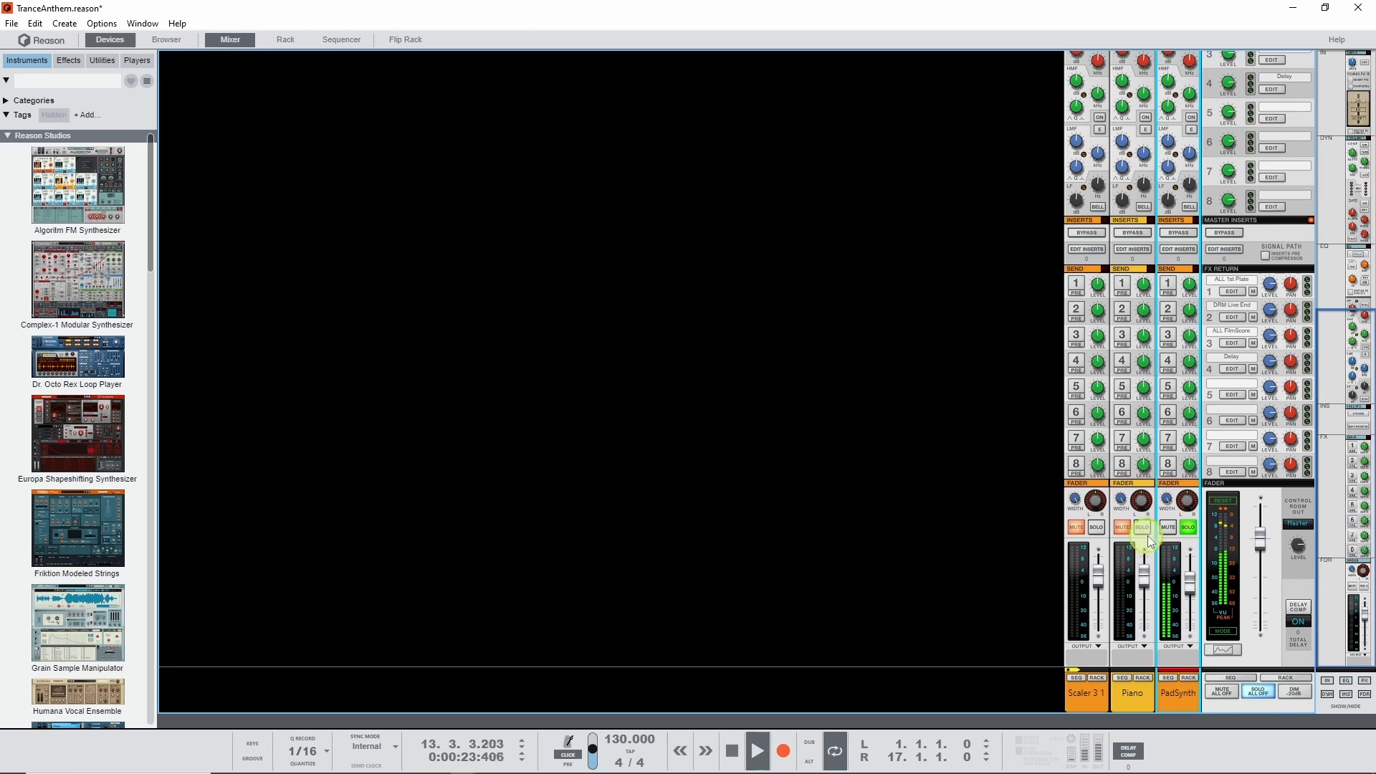
click(1188, 528)
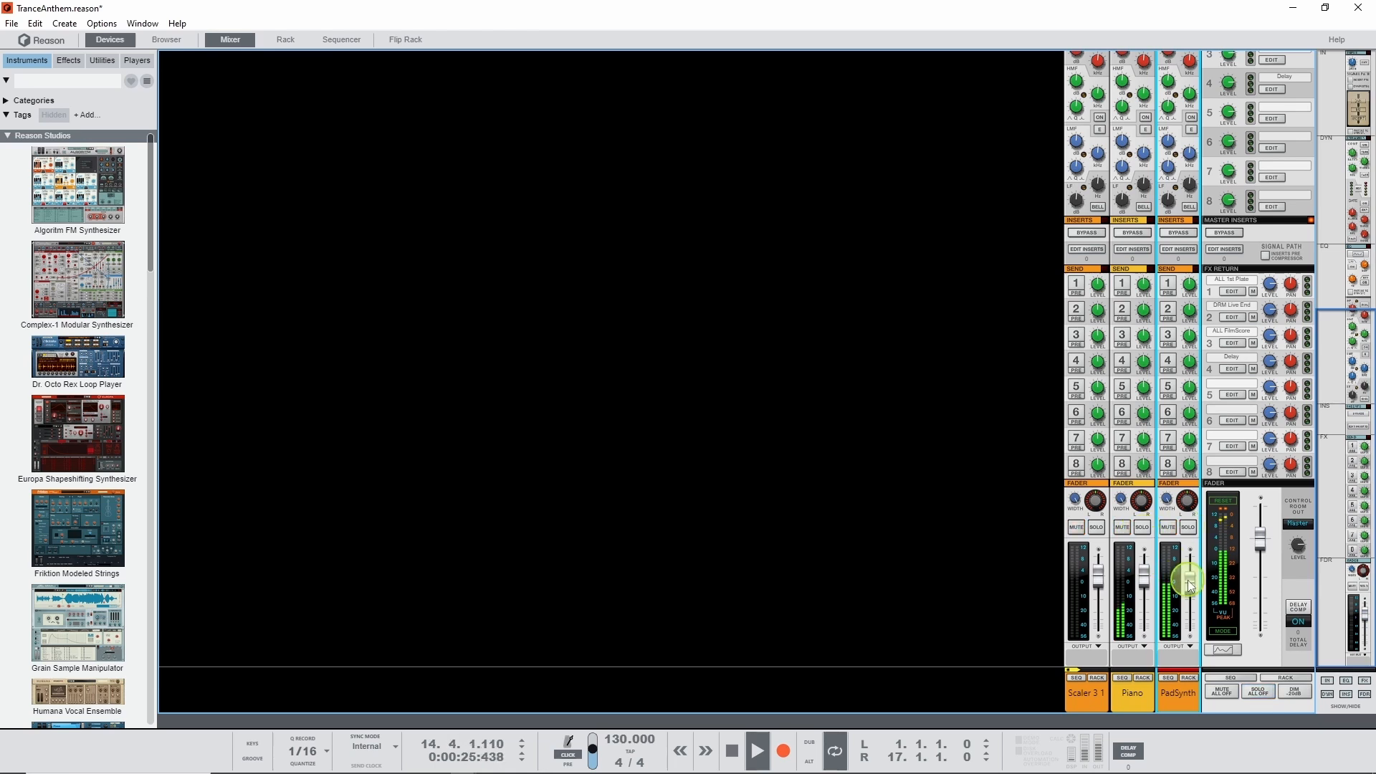
- Lower the PadSynth channel's level in the mixer to about -11.40 dB and stop playback
drag(1190, 584, 1192, 599)
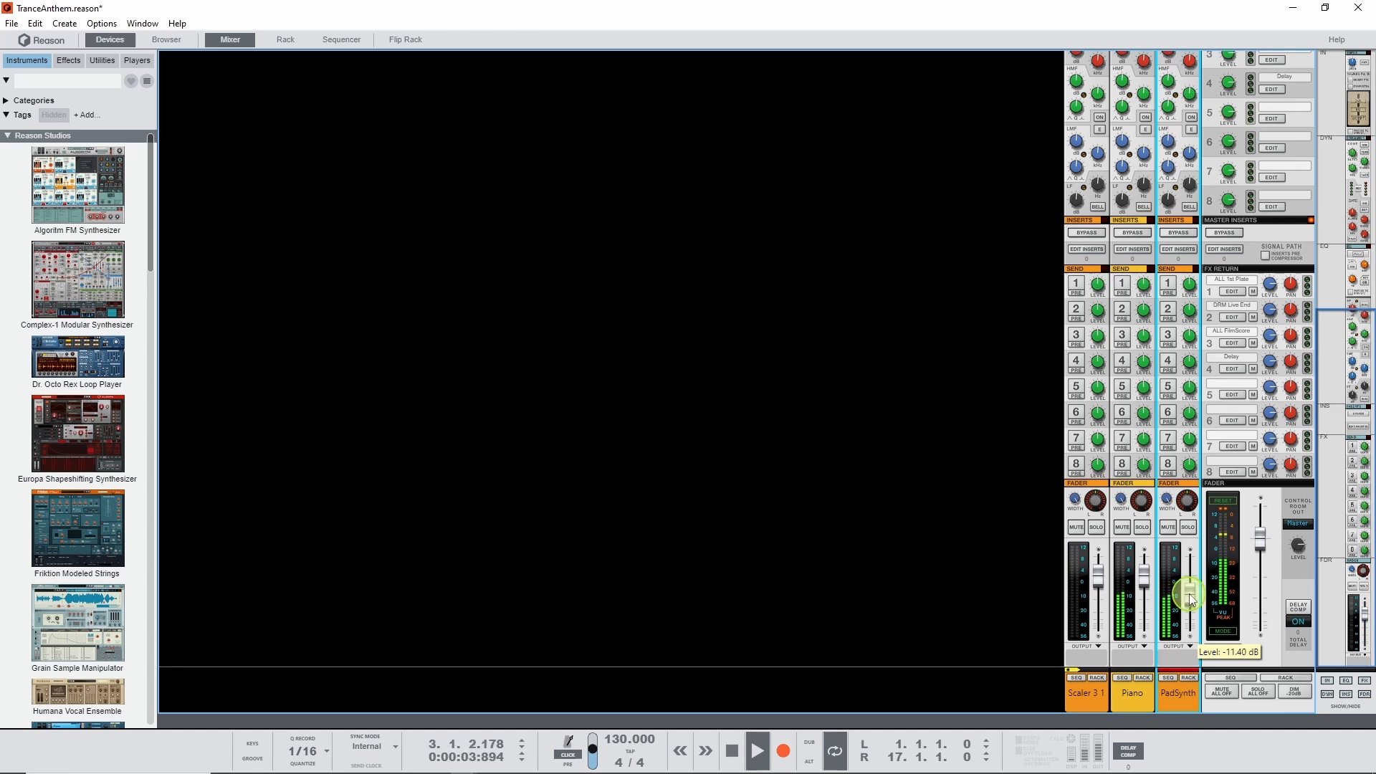
key(space)
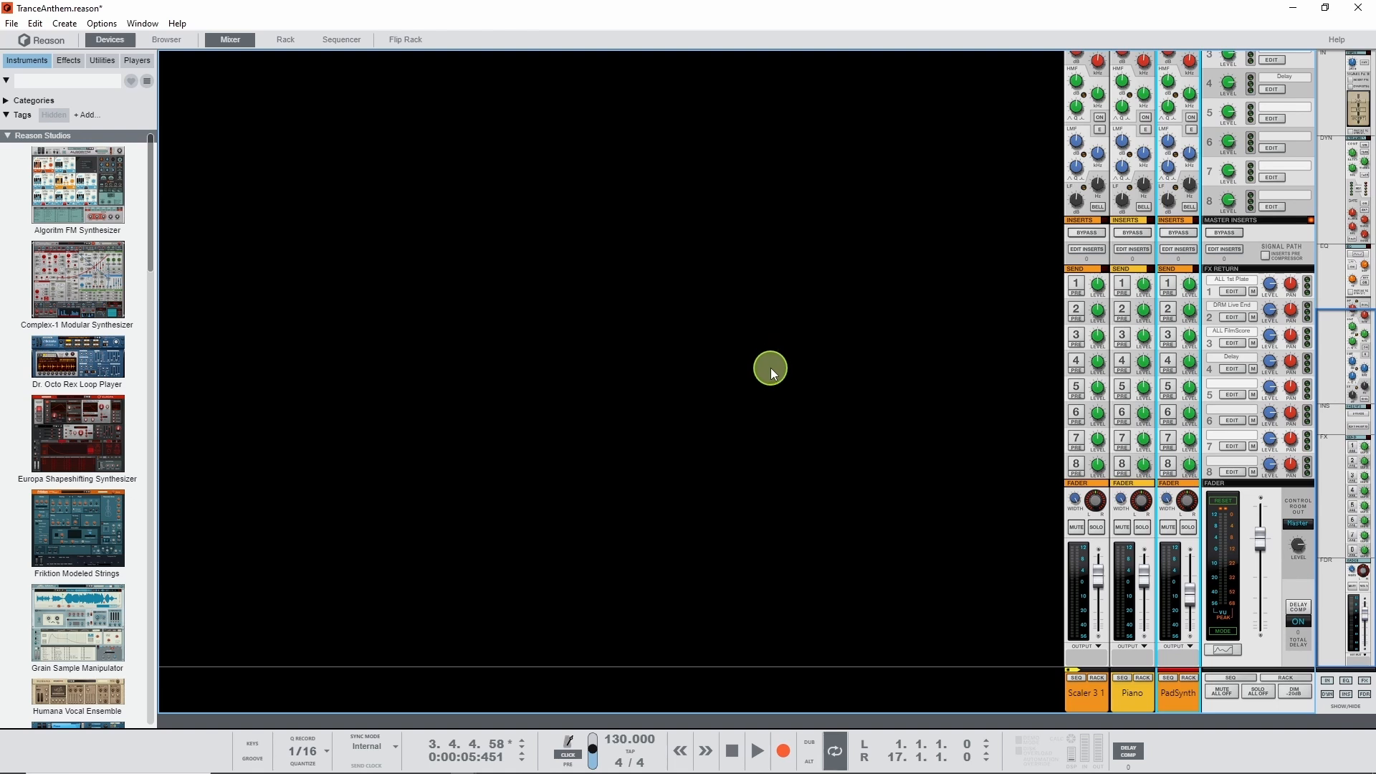
- Turn portamento off on the combinator's Layer A and Layer B Thor synthesizers in the rack
key(F6)
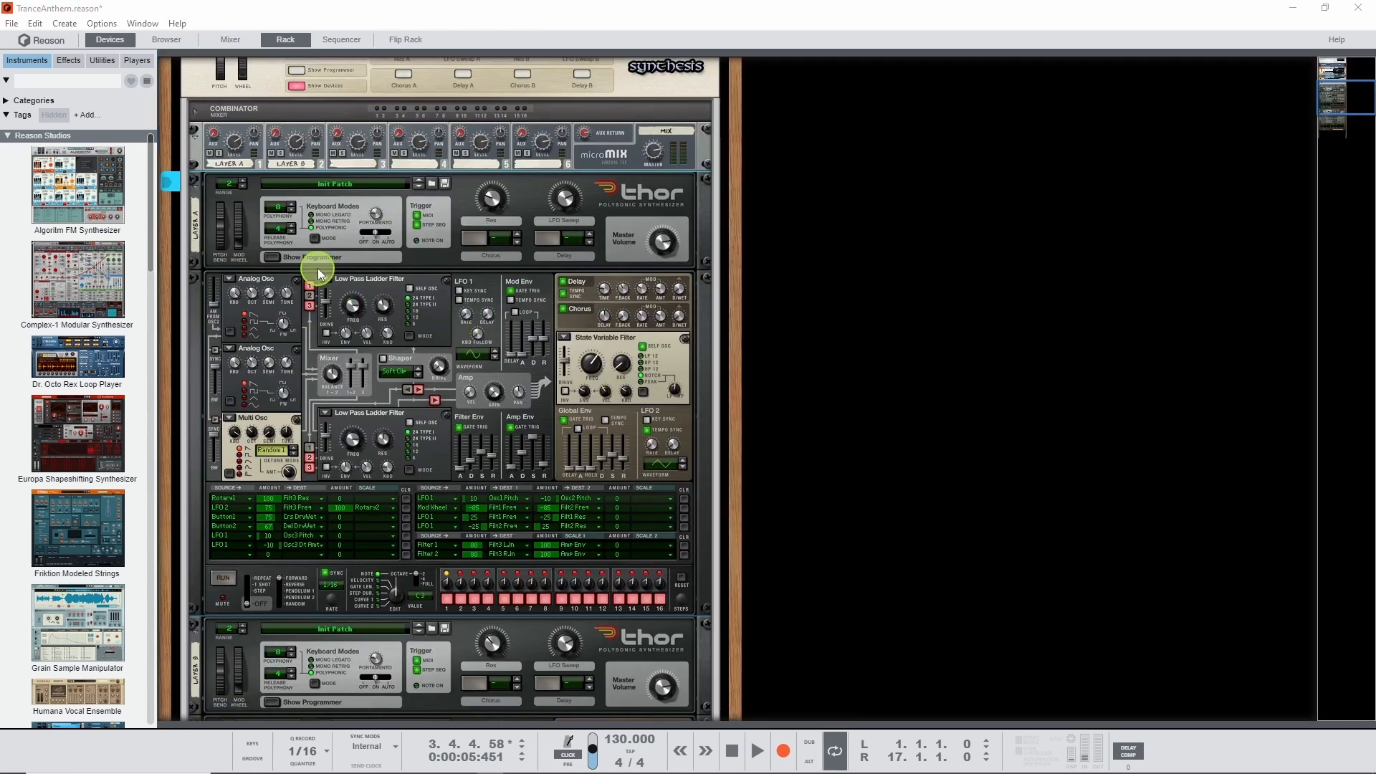
click(363, 231)
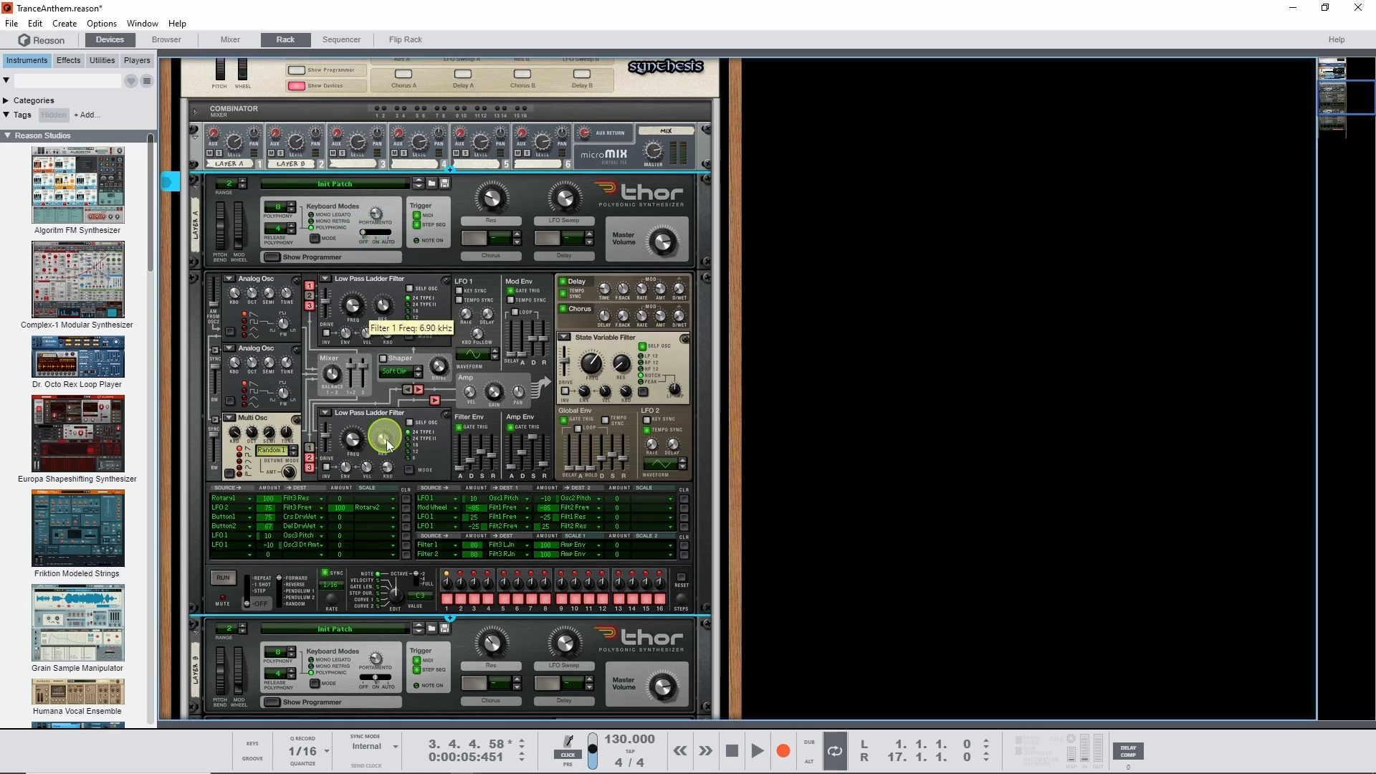
scroll(387, 448, down, 2)
click(361, 615)
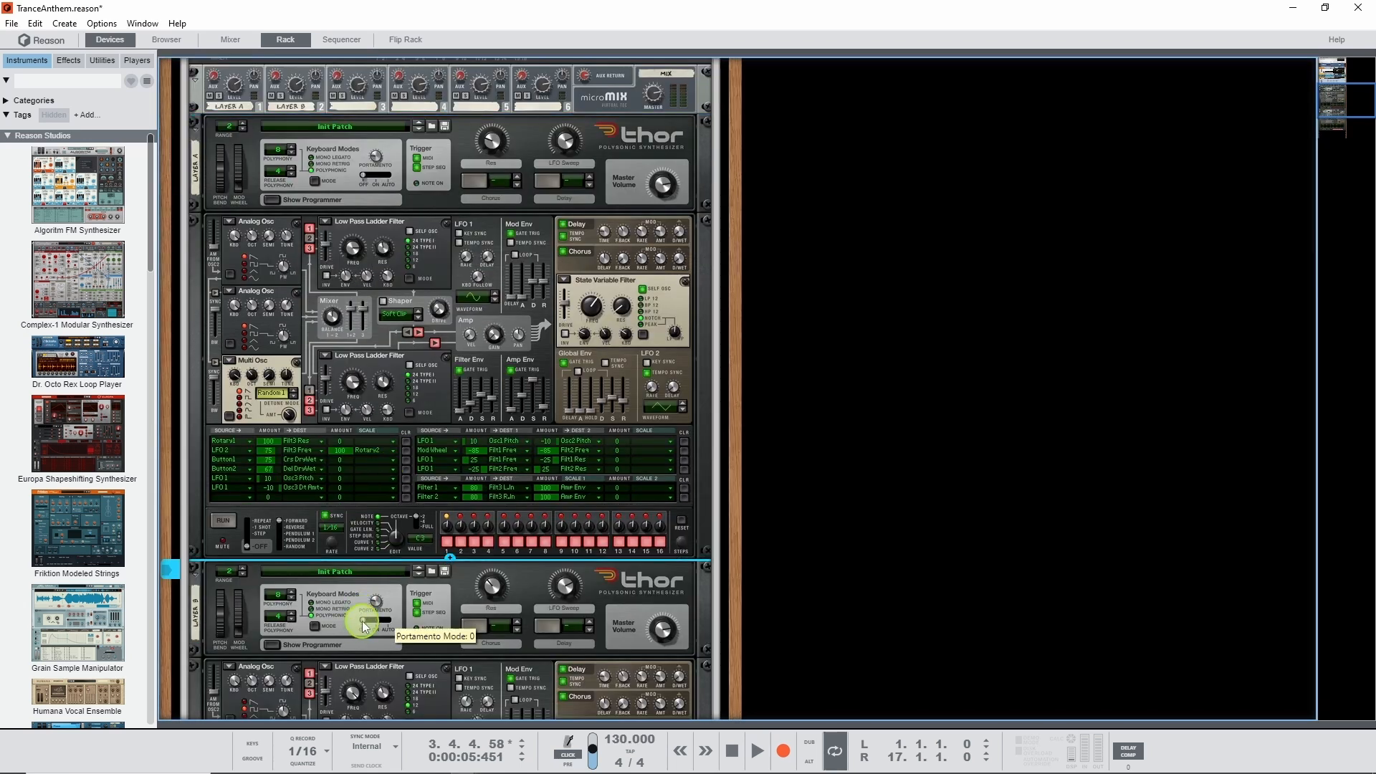
- Set the Osc 1 octave to 4 on both the Layer A and Layer B Thor synthesizers
click(251, 242)
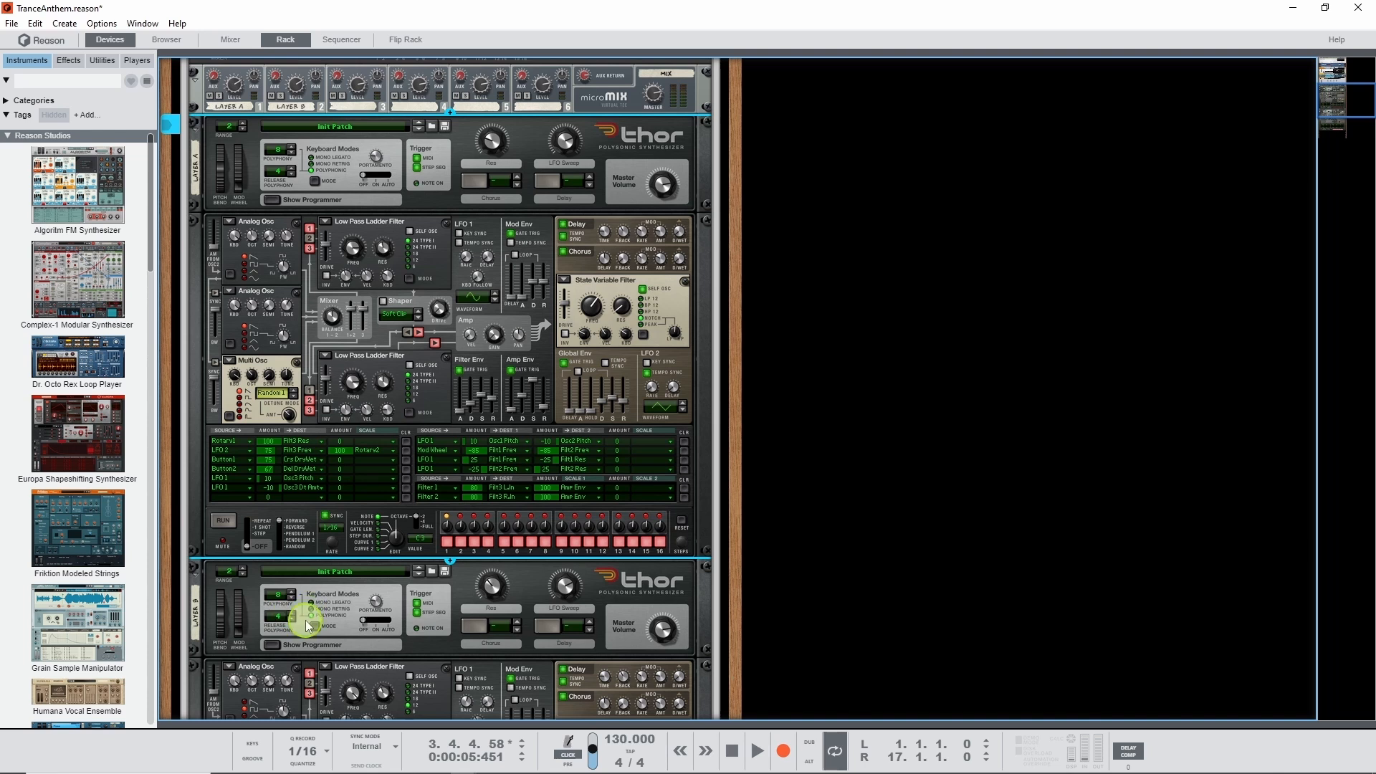
scroll(301, 615, down, 1)
click(254, 631)
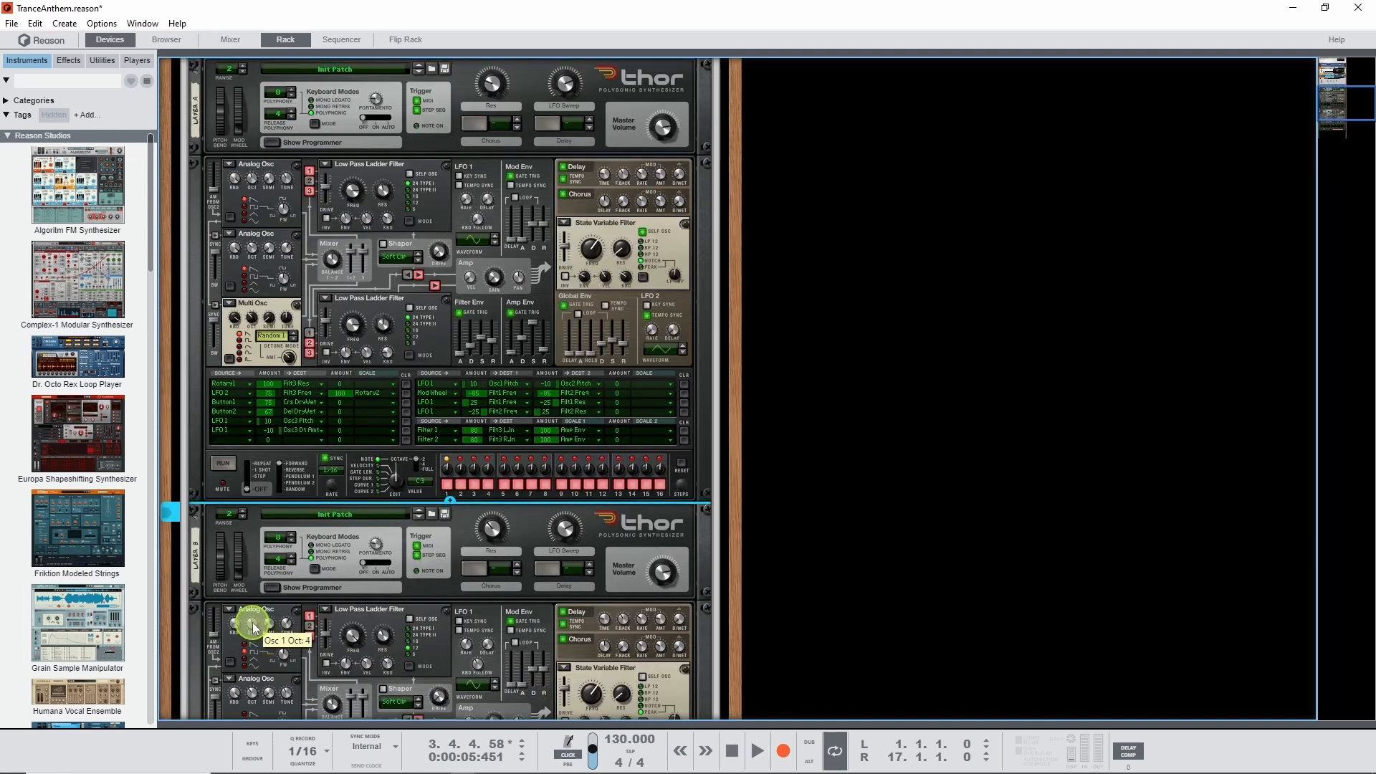
scroll(258, 627, down, 2)
mouse_move(251, 581)
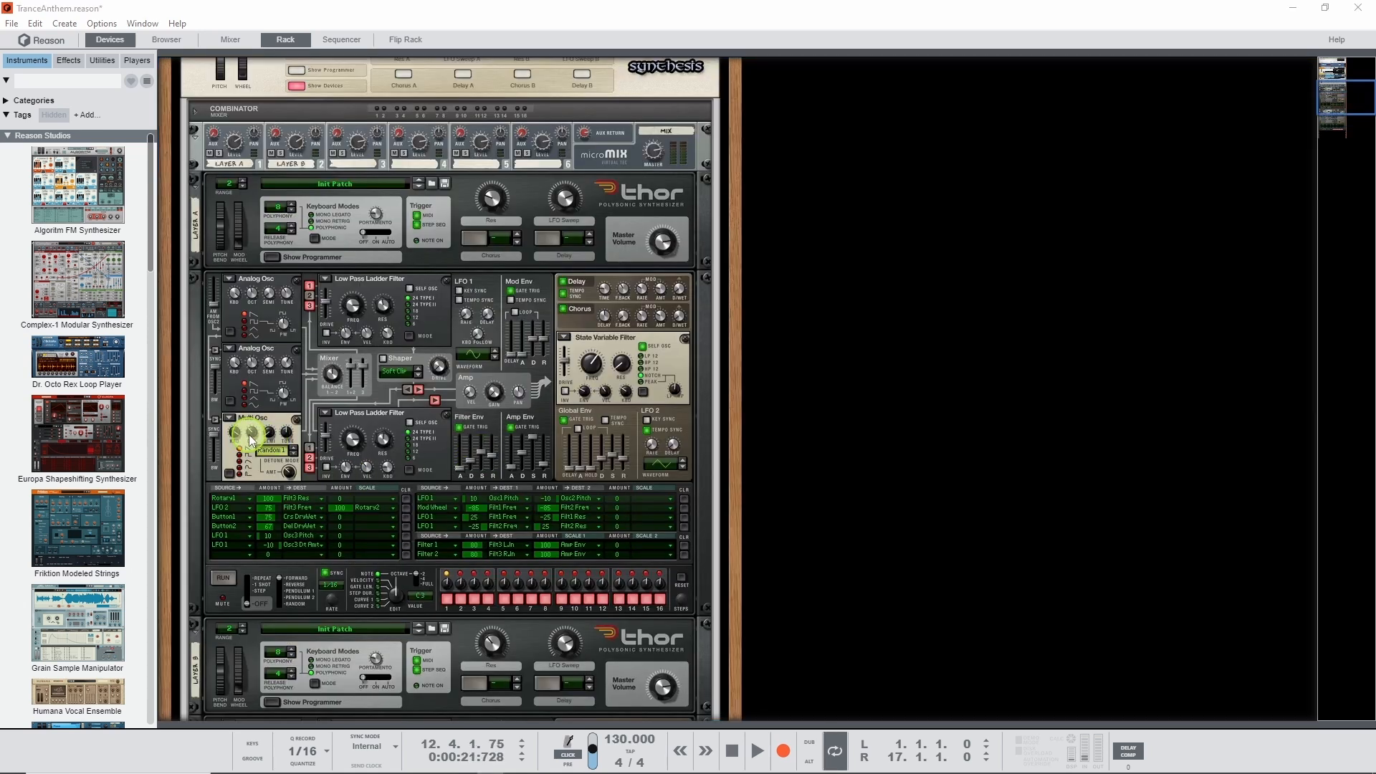
- Set the Osc 3 octave to 4 on both Thor layers and audition the pad
click(252, 434)
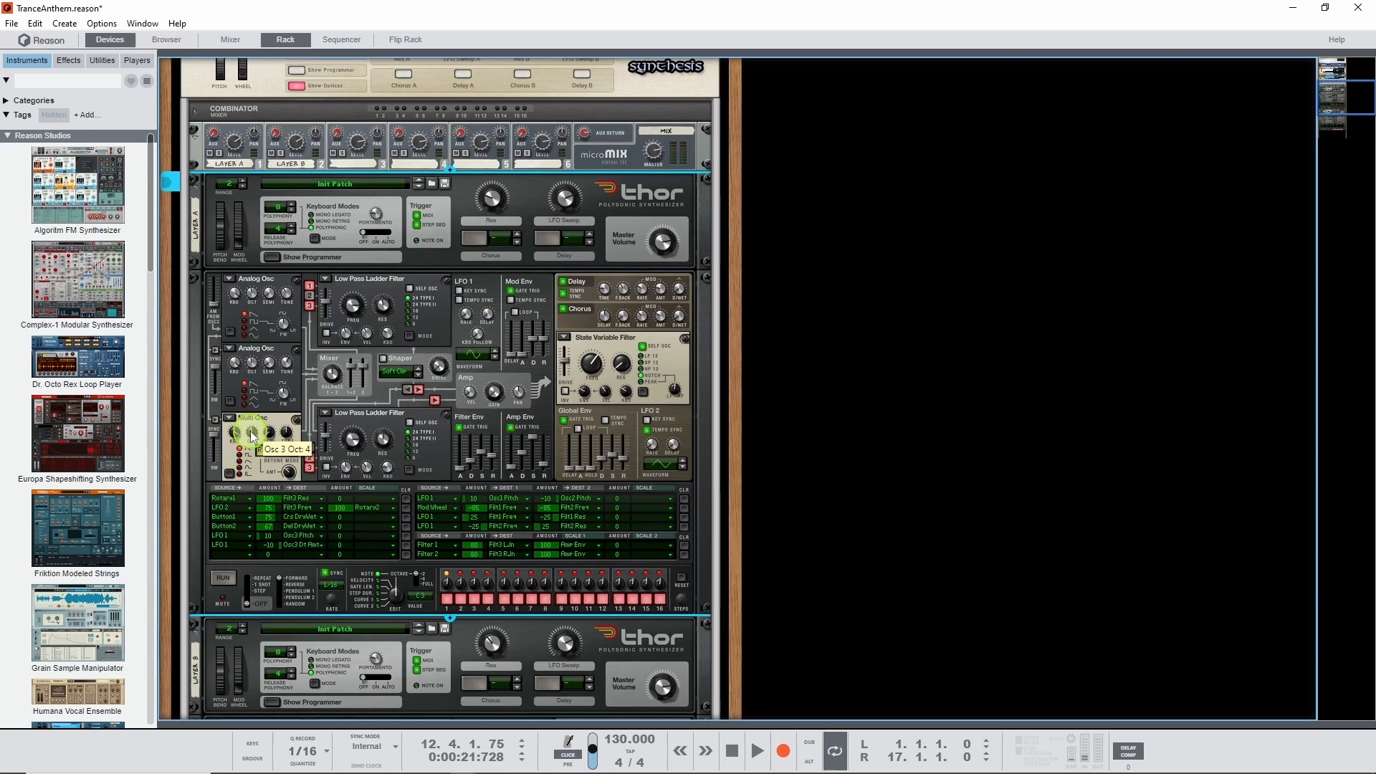
scroll(253, 435, down, 5)
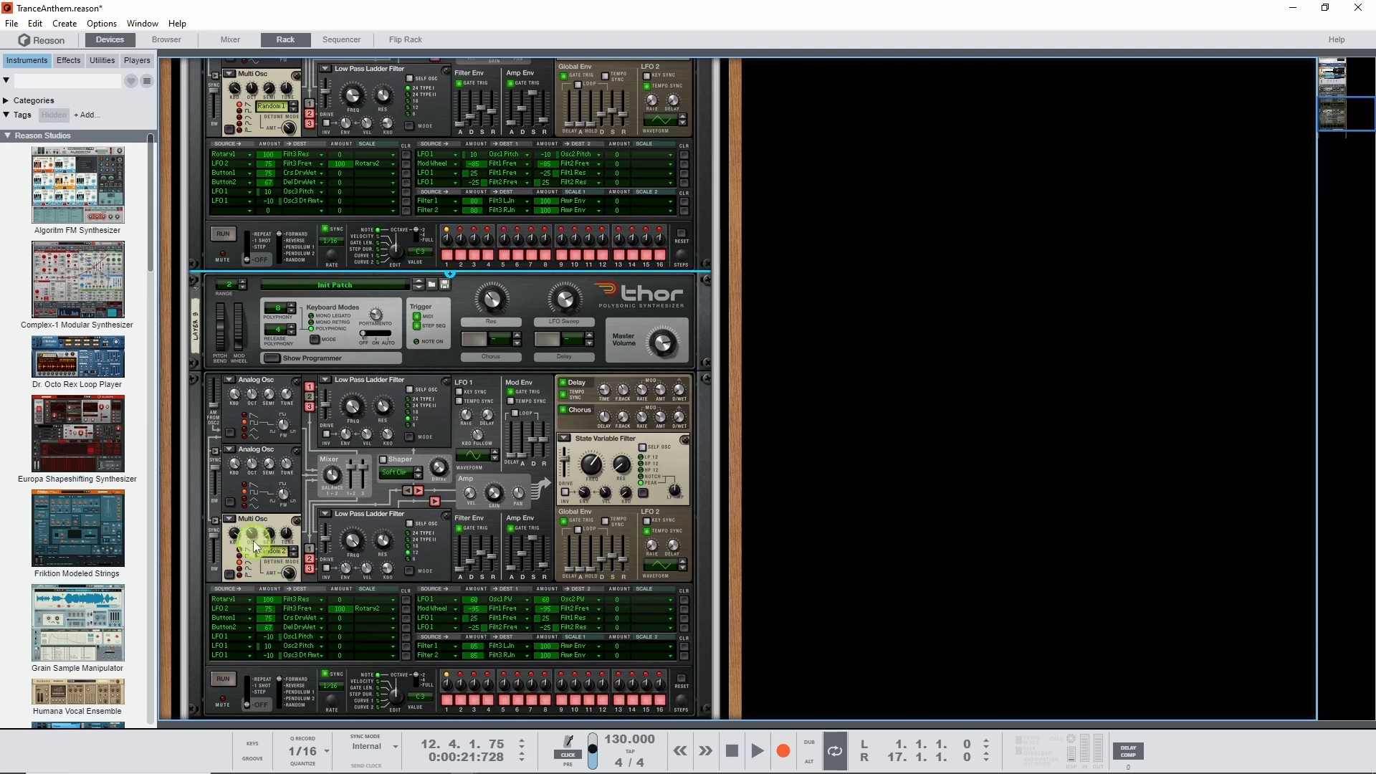
click(253, 543)
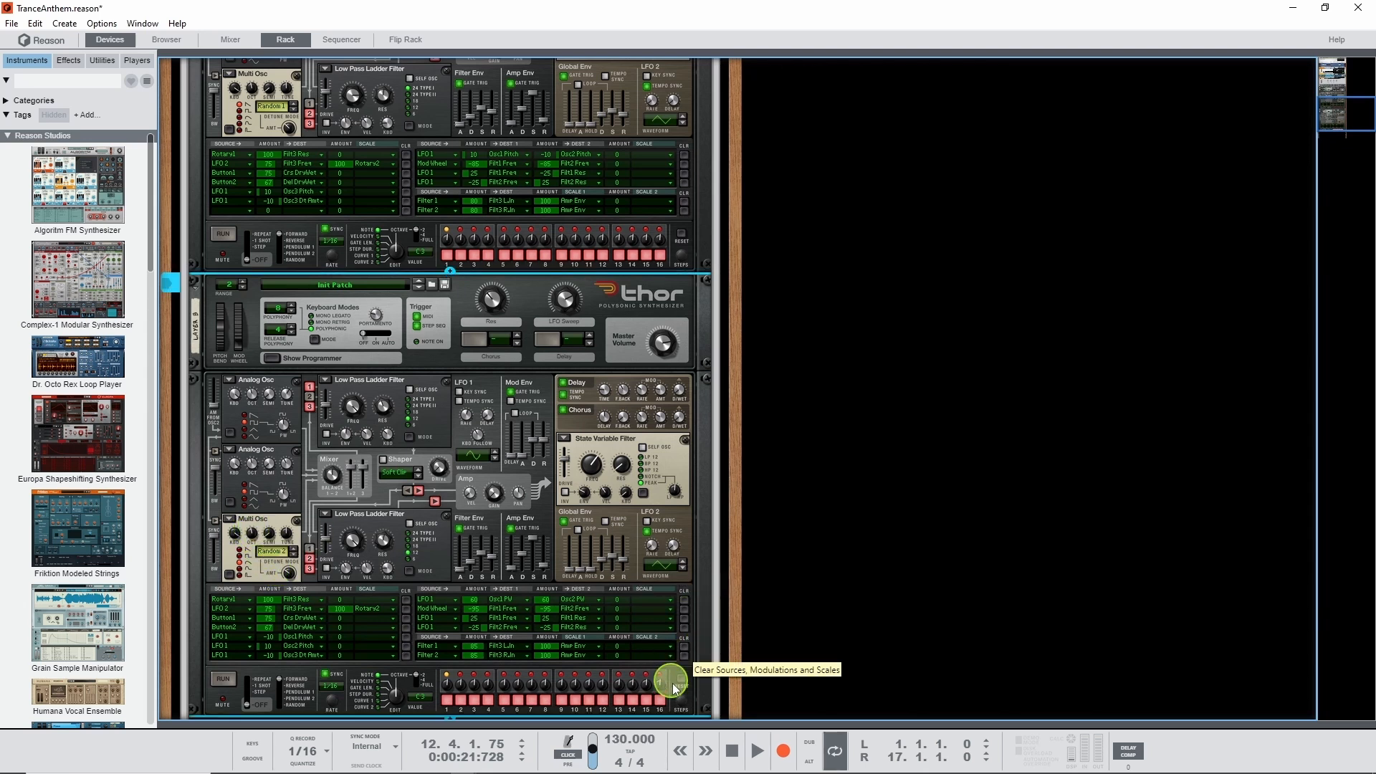
click(757, 751)
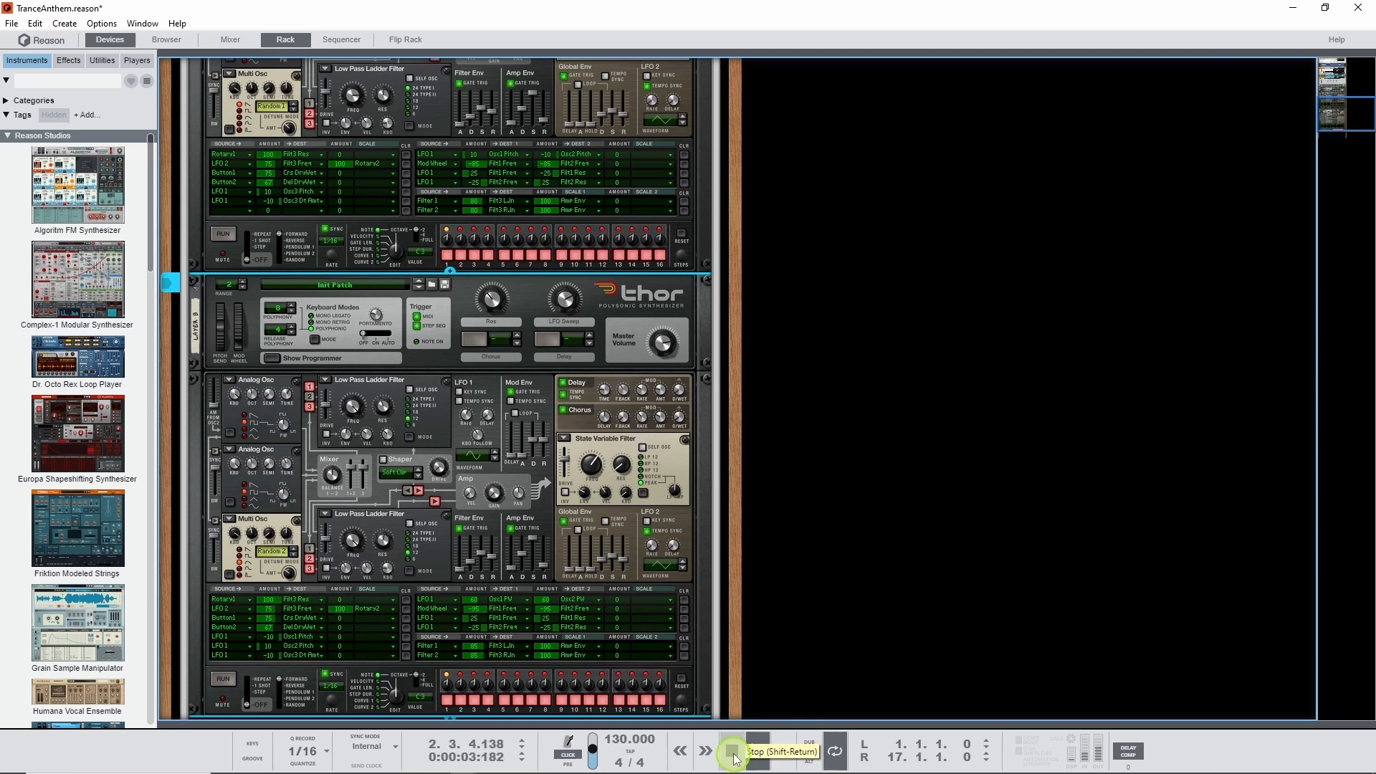
click(733, 752)
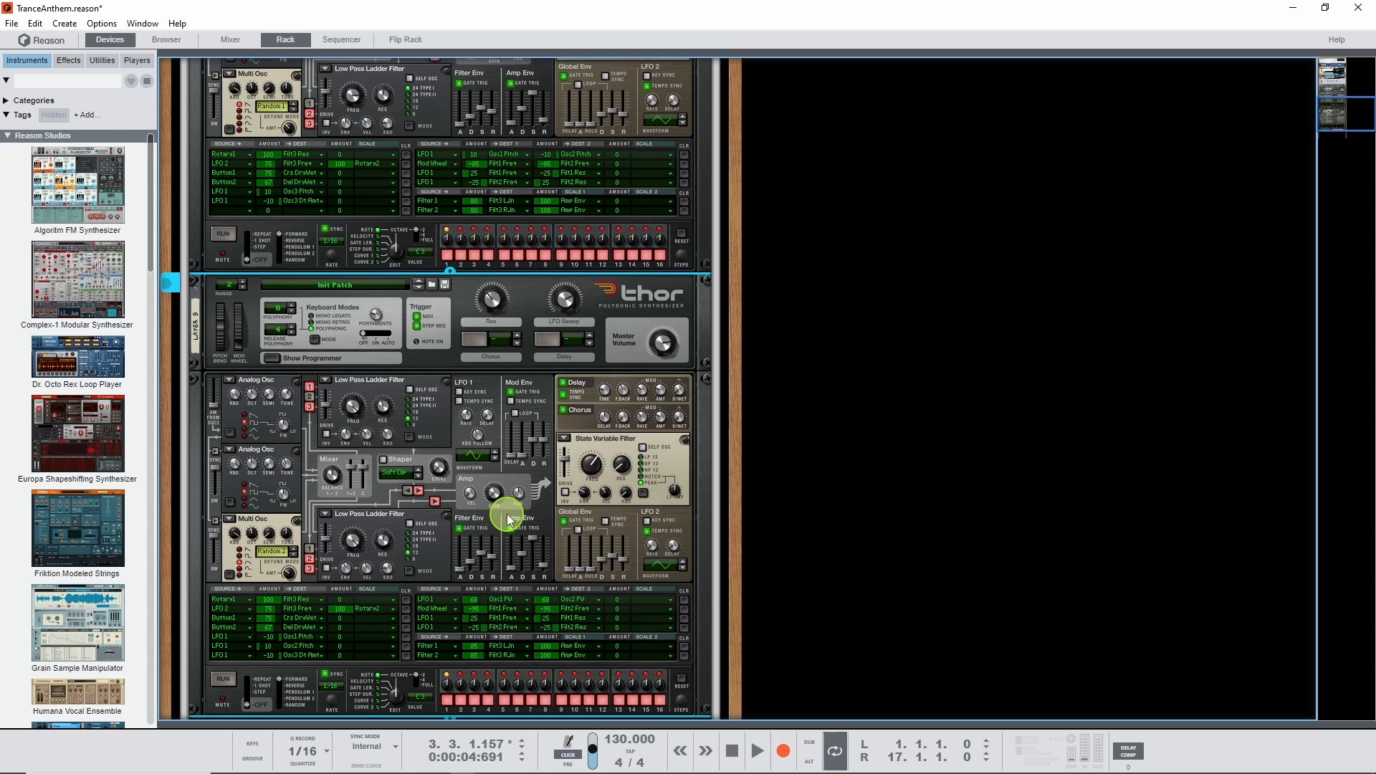
- Enlarge the sequencer's note editor for the pad clip and select the low F 1 note at bar 1 to check it
key(F7)
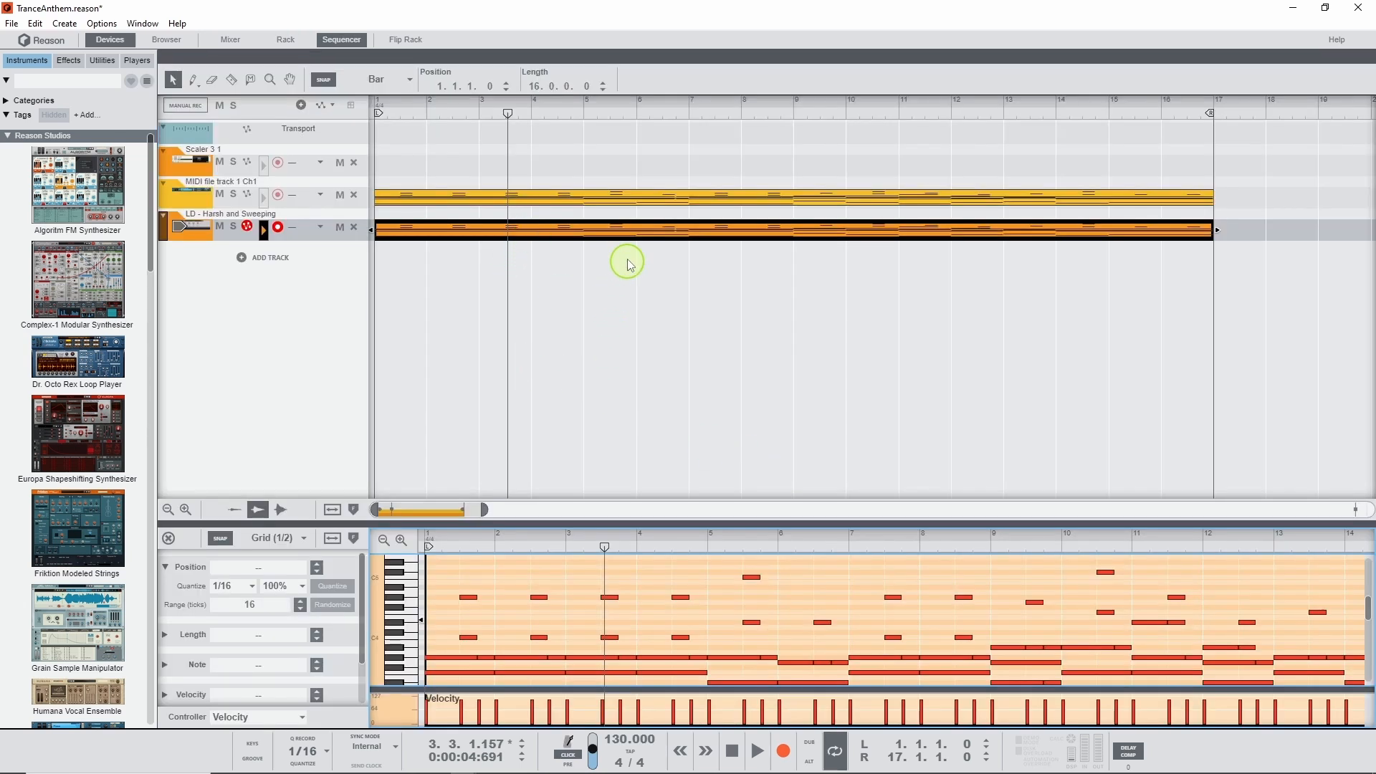
drag(611, 524, 653, 309)
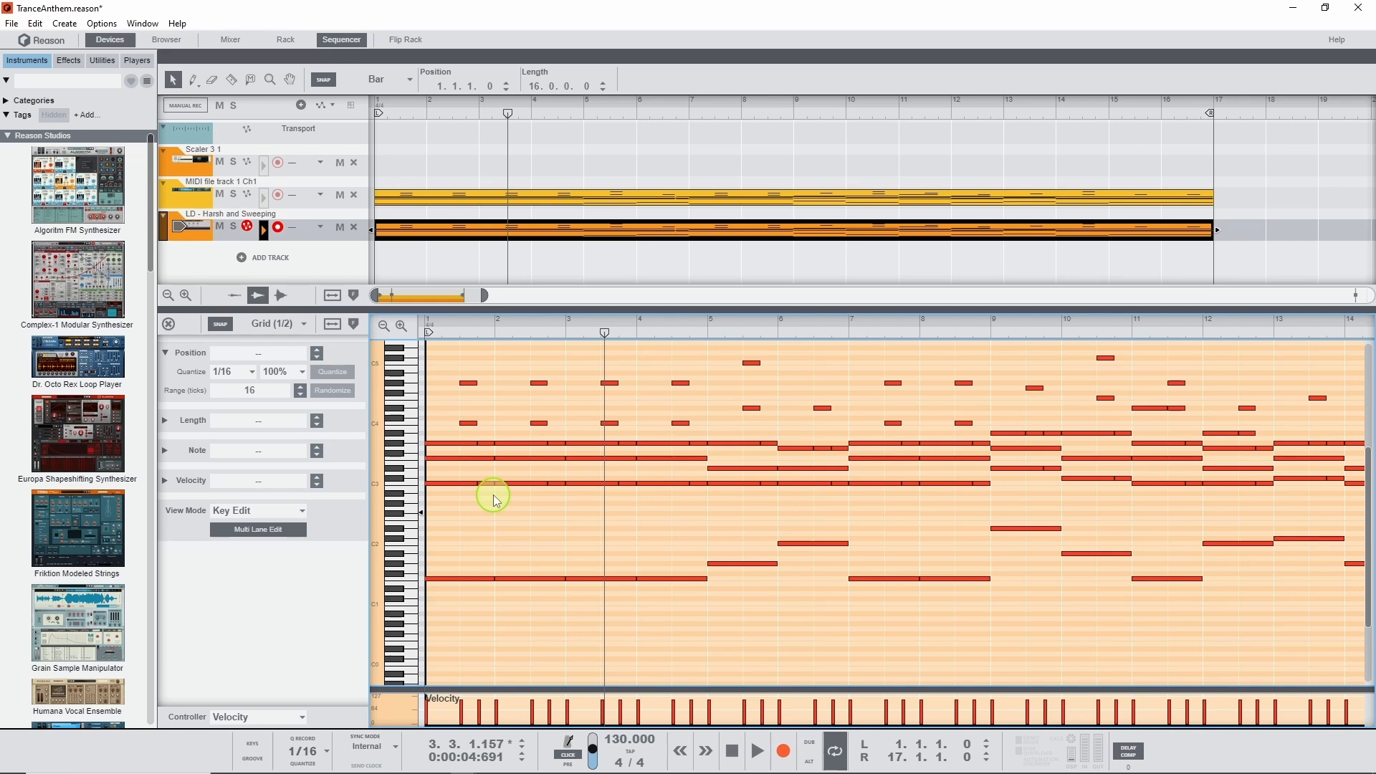
click(464, 579)
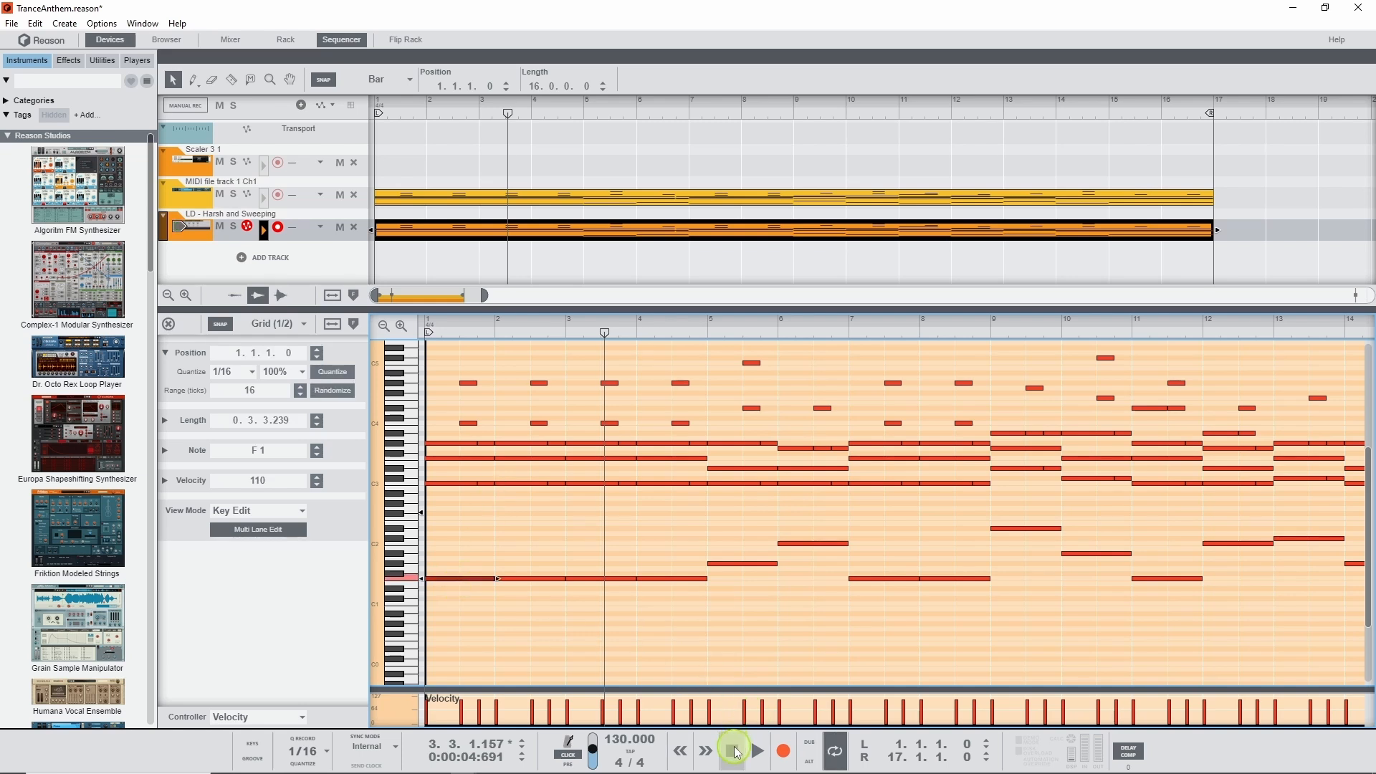
click(738, 752)
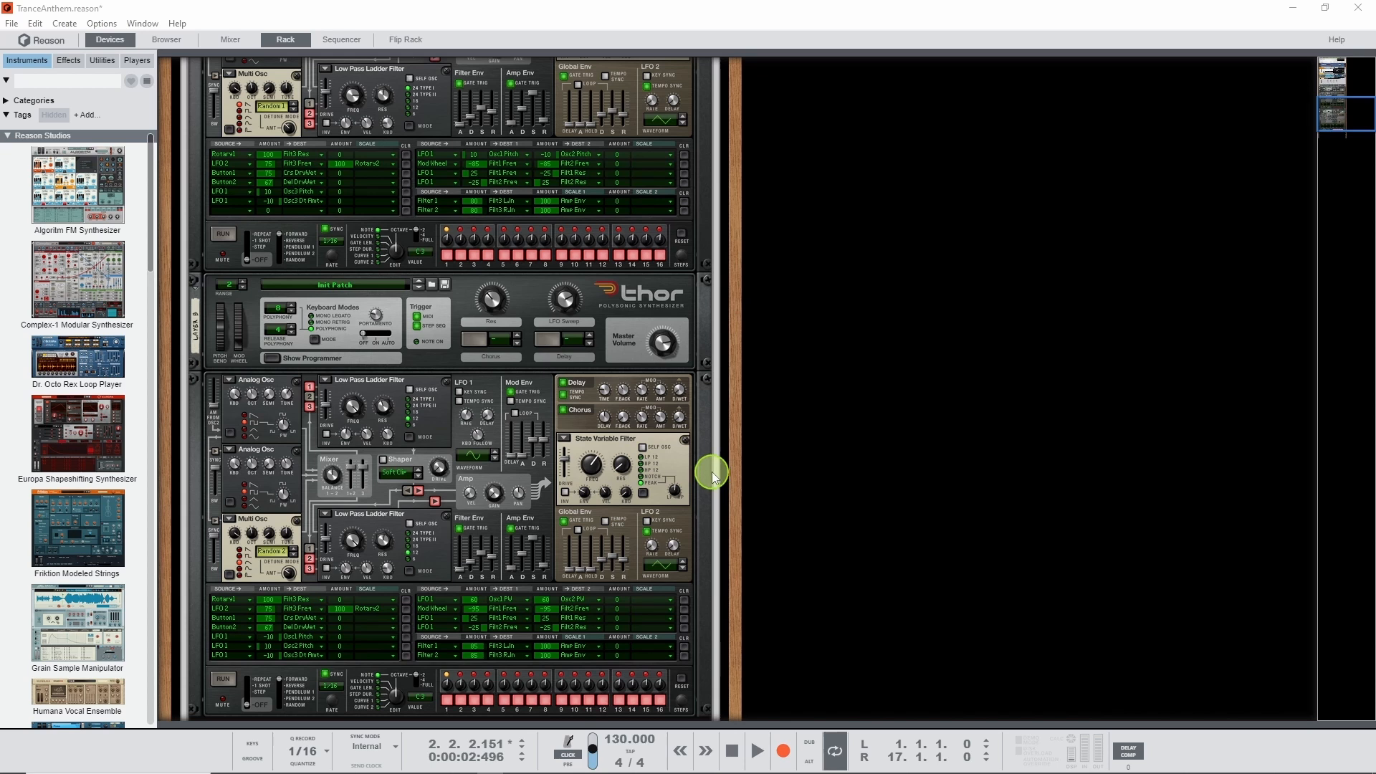
- Play from the start and lower Layer A's amp envelope sustain, decay to about 1.60 s and release to about 180 ms
scroll(608, 466, up, 5)
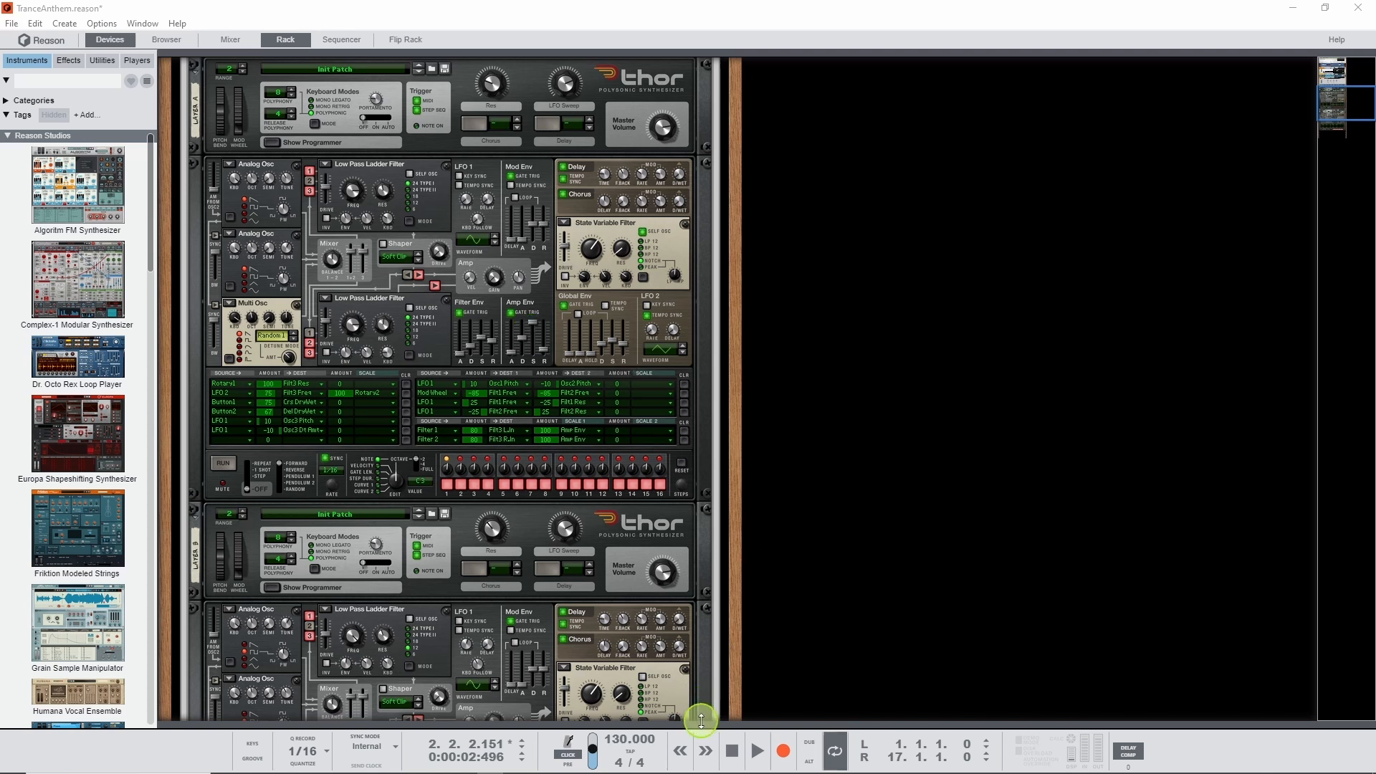
click(732, 752)
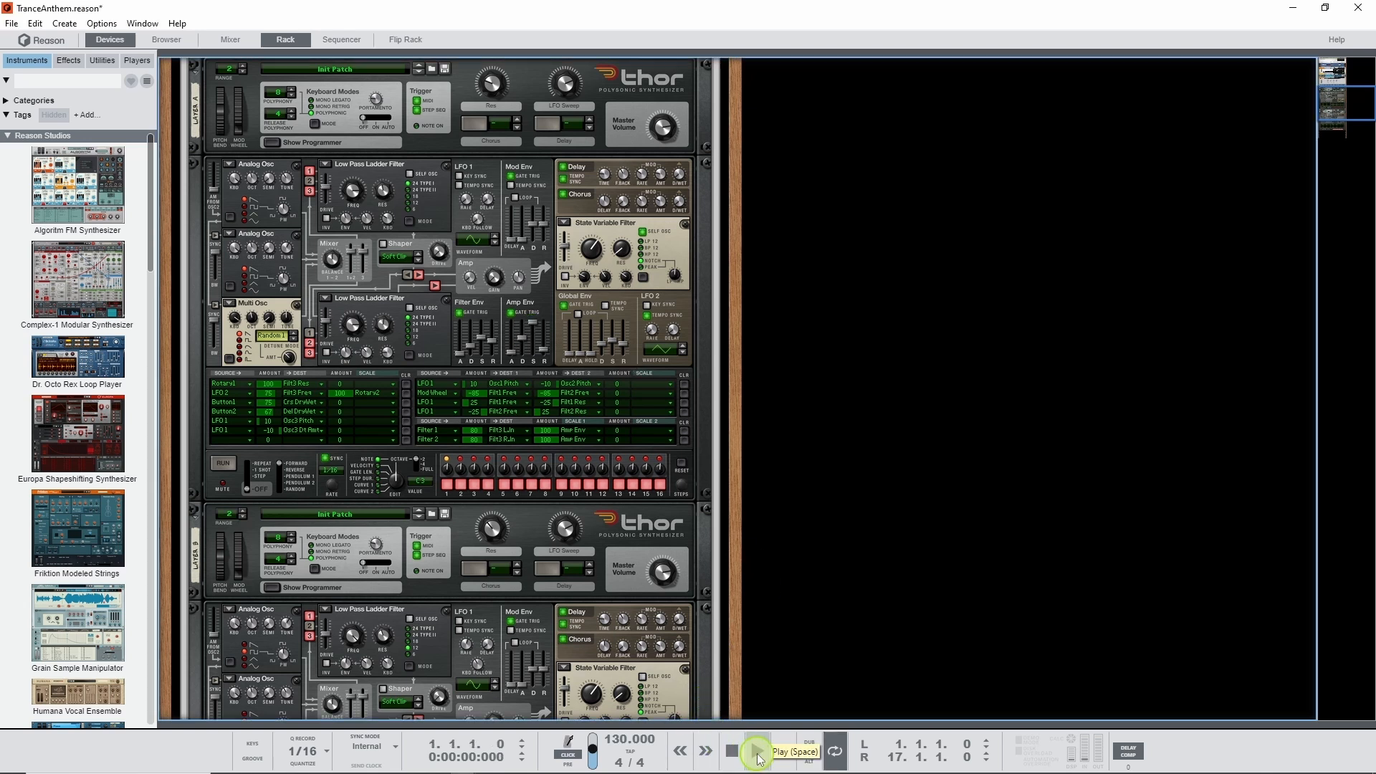
click(758, 753)
click(535, 324)
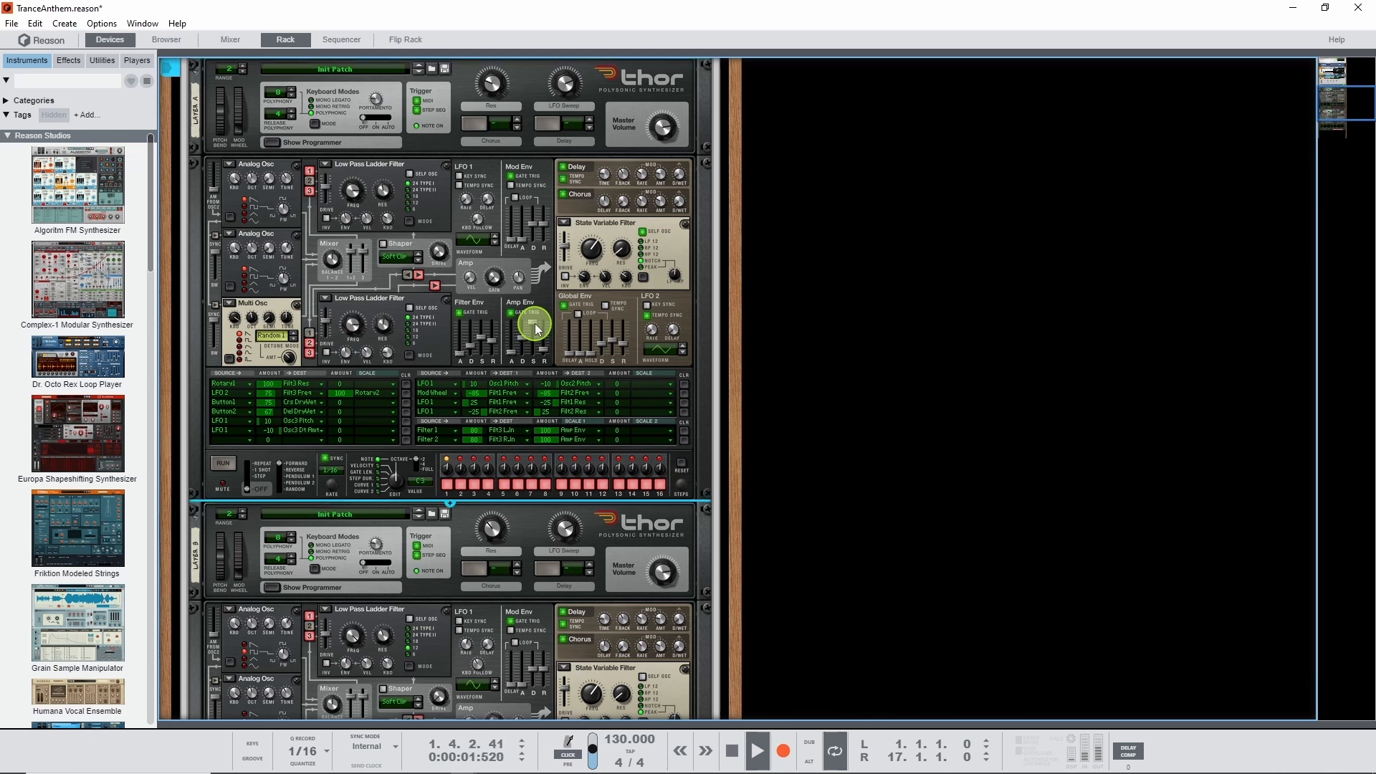
drag(534, 324, 534, 340)
drag(524, 333, 523, 349)
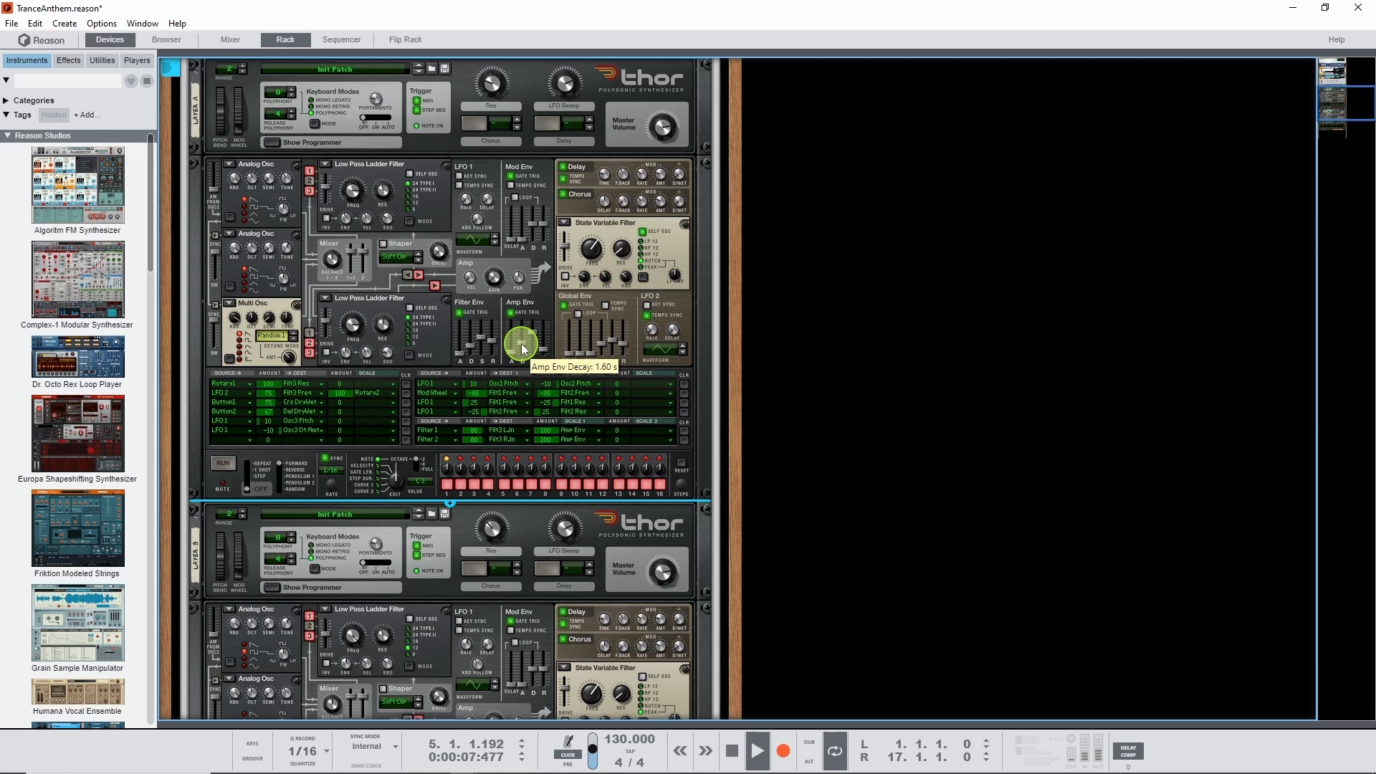
mouse_move(531, 331)
mouse_down()
mouse_move(524, 347)
mouse_move(545, 352)
mouse_up()
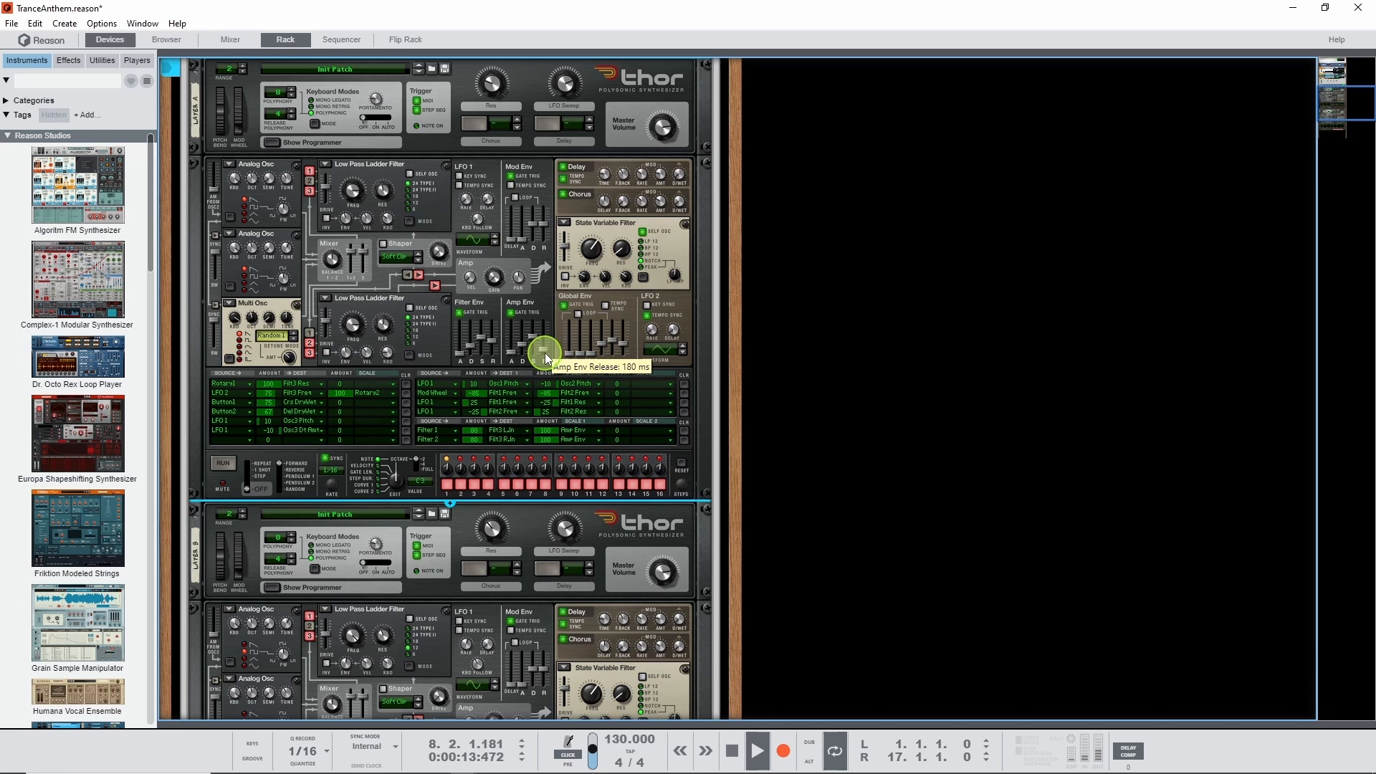
drag(545, 353, 532, 338)
- Lower Layer B's amp envelope decay and bring its sustain down to about -10.8 dB
scroll(541, 446, down, 5)
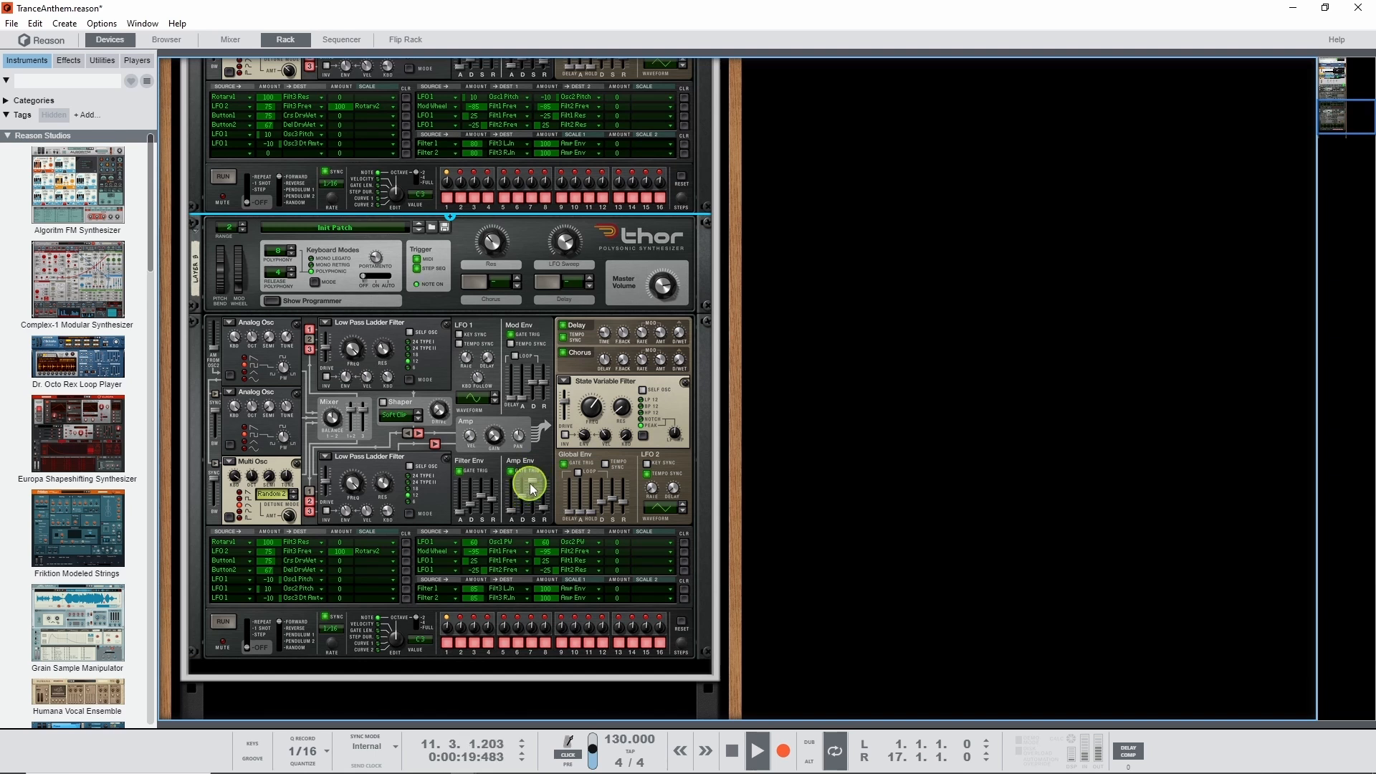
drag(522, 495, 532, 491)
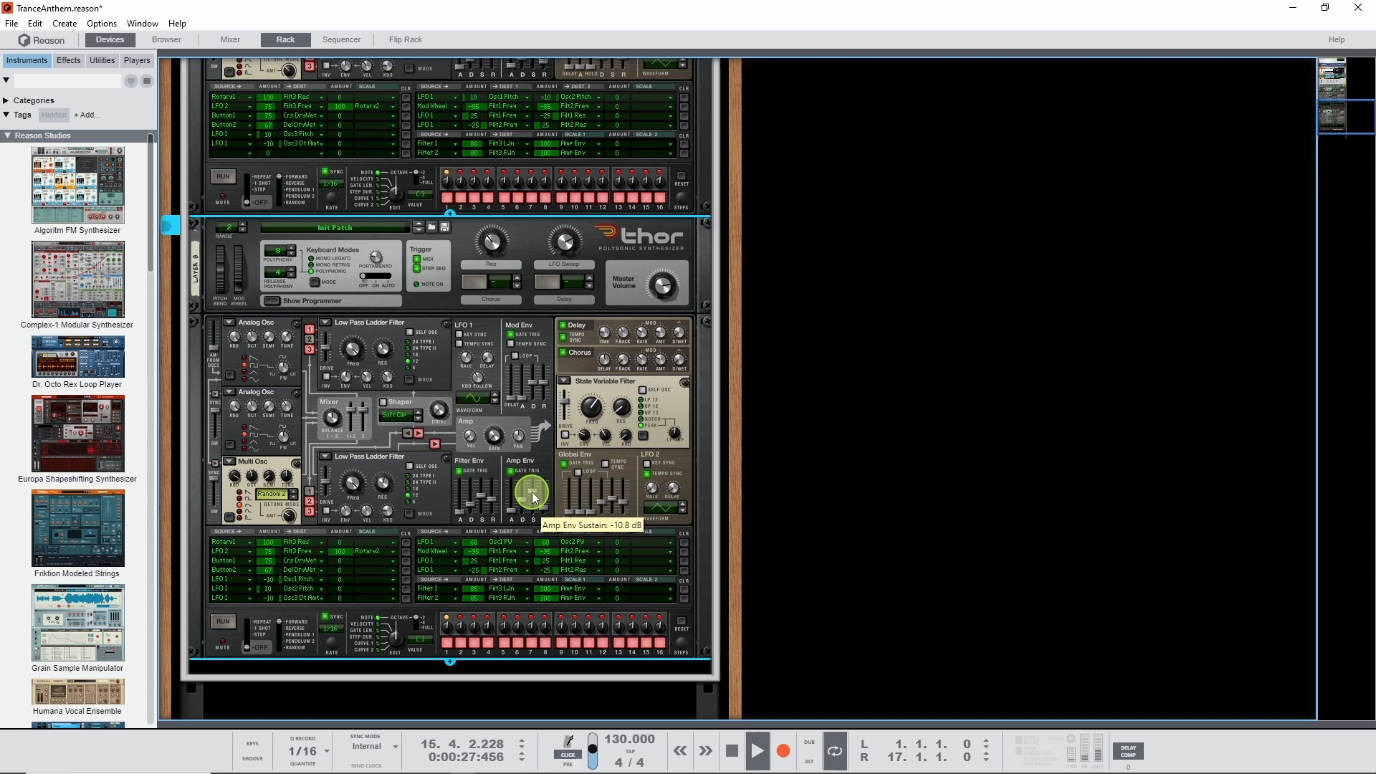
mouse_move(532, 492)
mouse_down()
mouse_move(545, 509)
mouse_move(536, 495)
mouse_up()
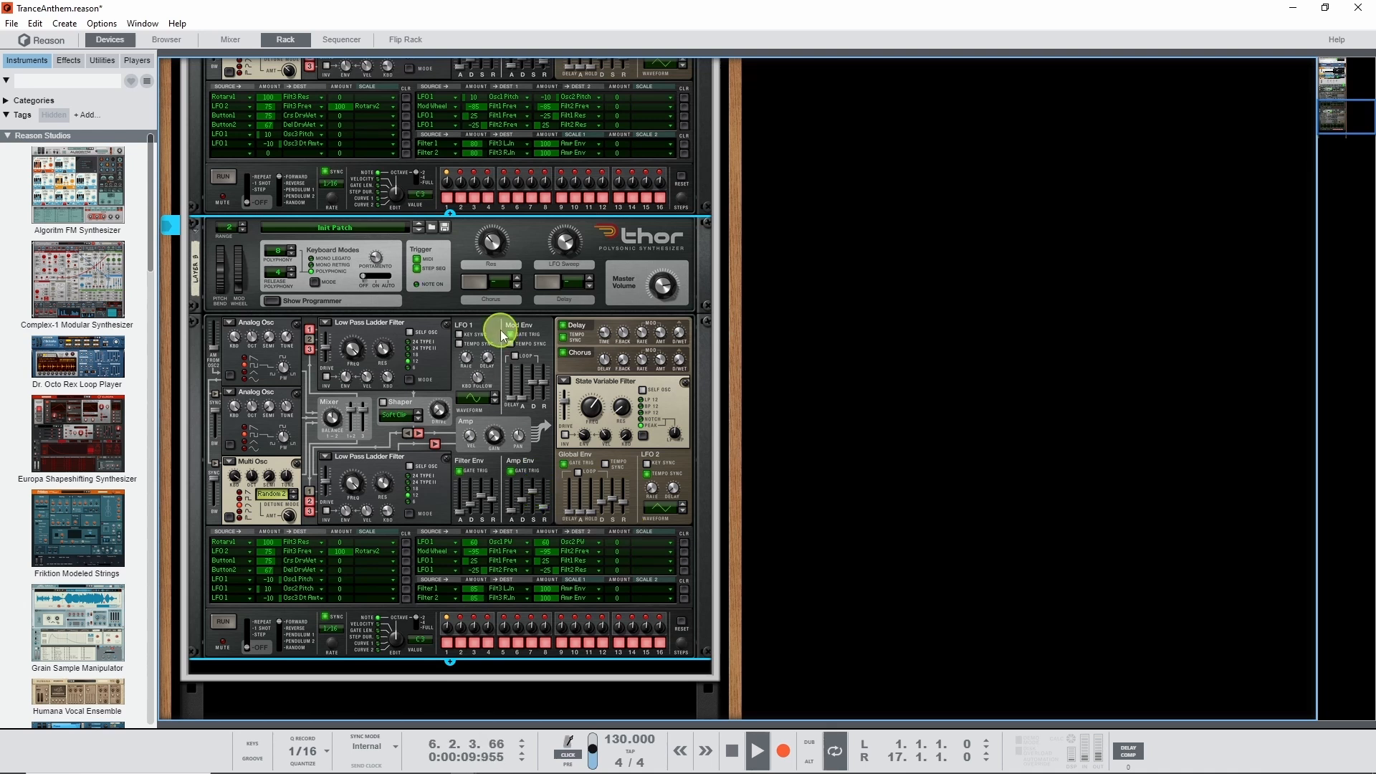
- Unsolo the PadSynth channel, audition the pad together with the piano, and stop playback
scroll(445, 363, up, 10)
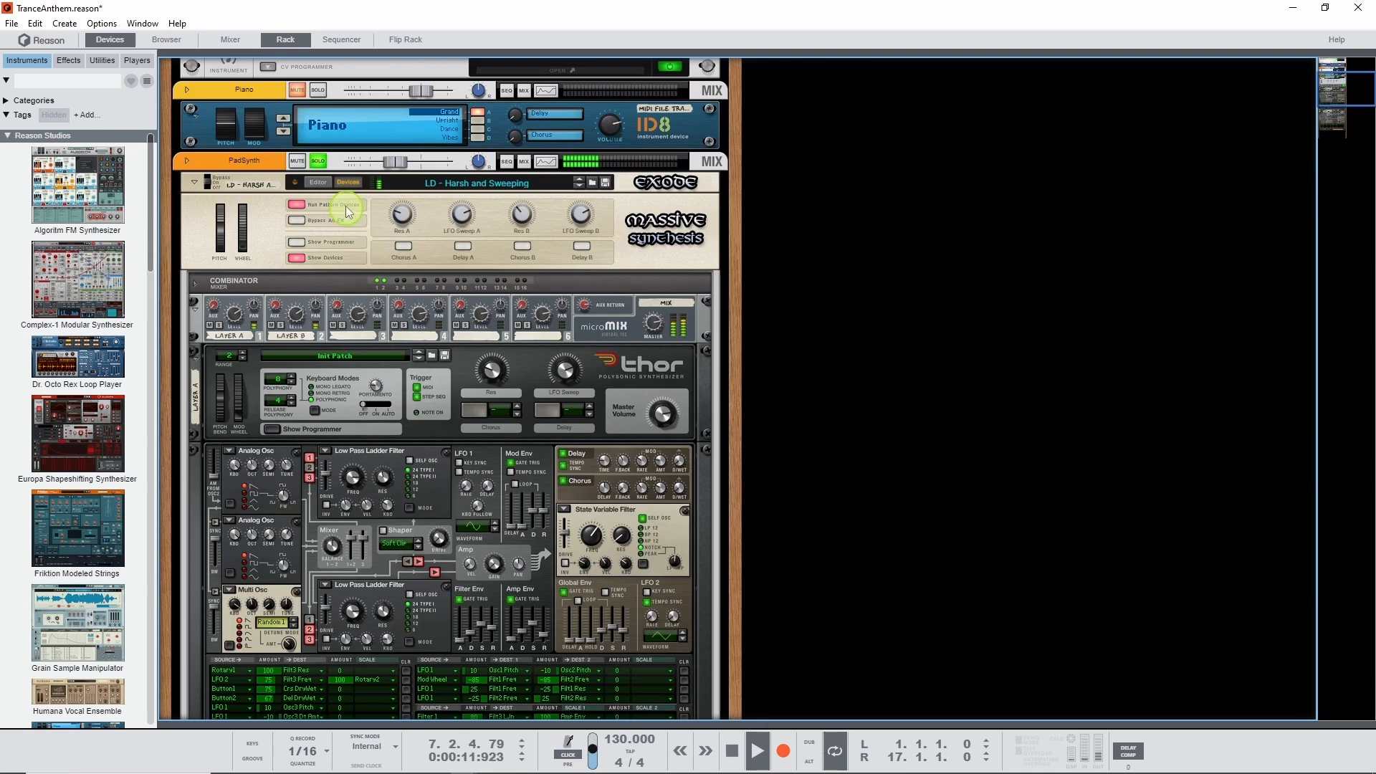
click(324, 167)
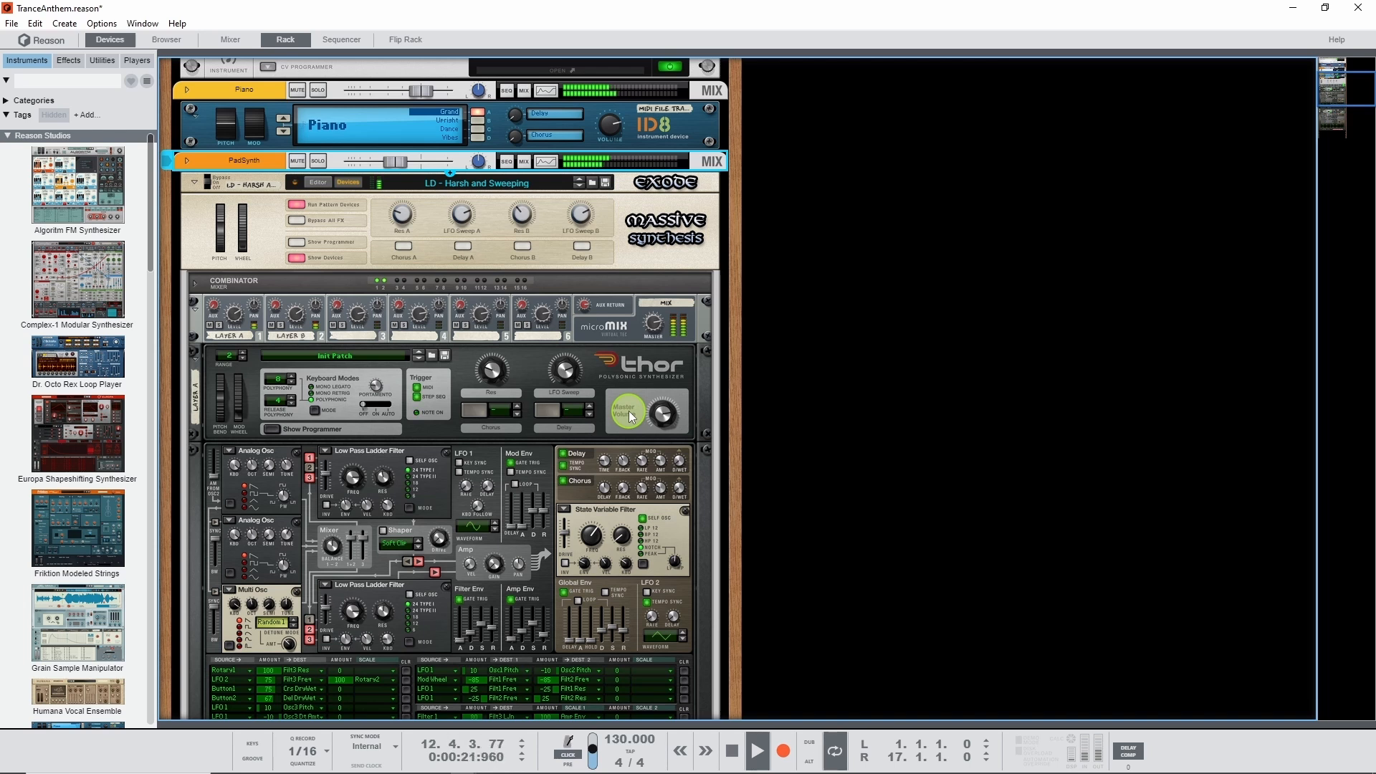
click(732, 750)
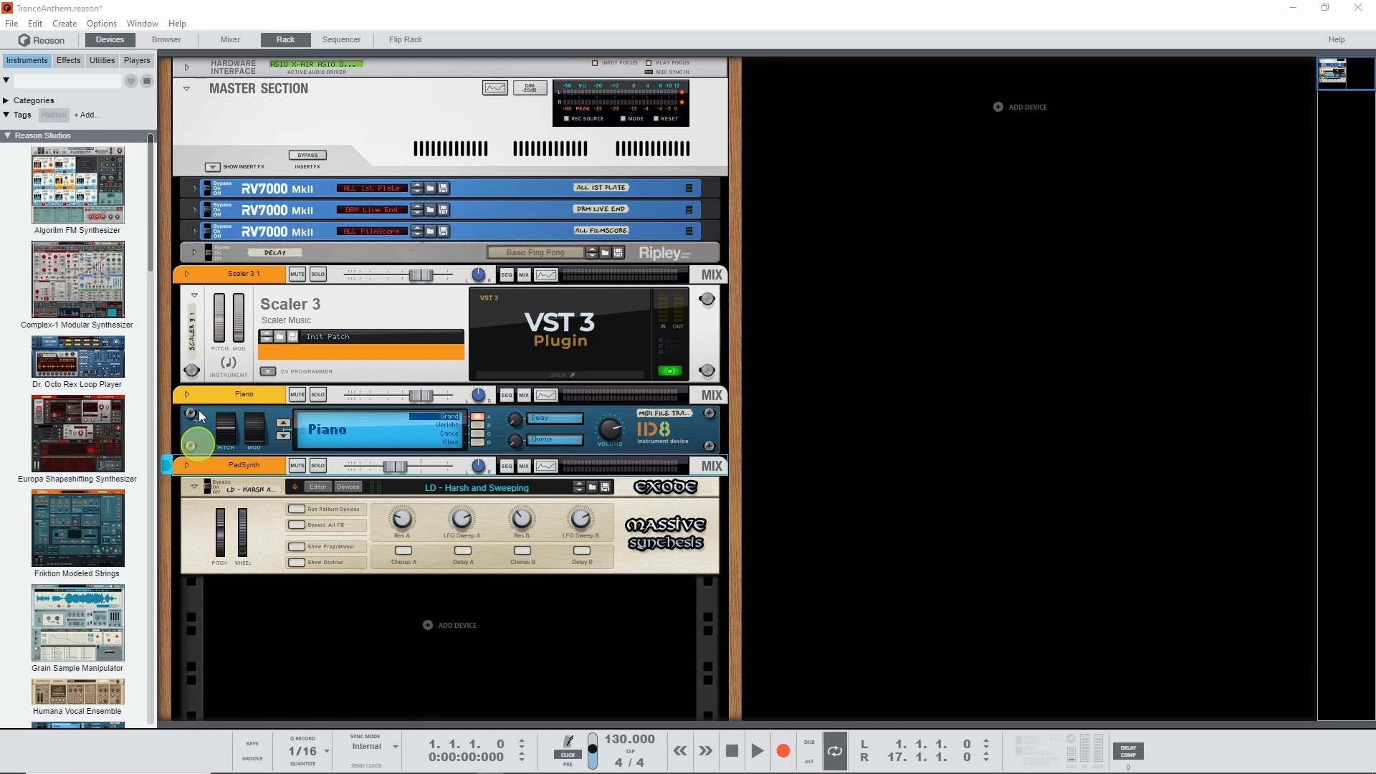
- Add the Sonic Academy Kick 2 VST3 instrument to the rack below the PadSynth combinator
click(8, 137)
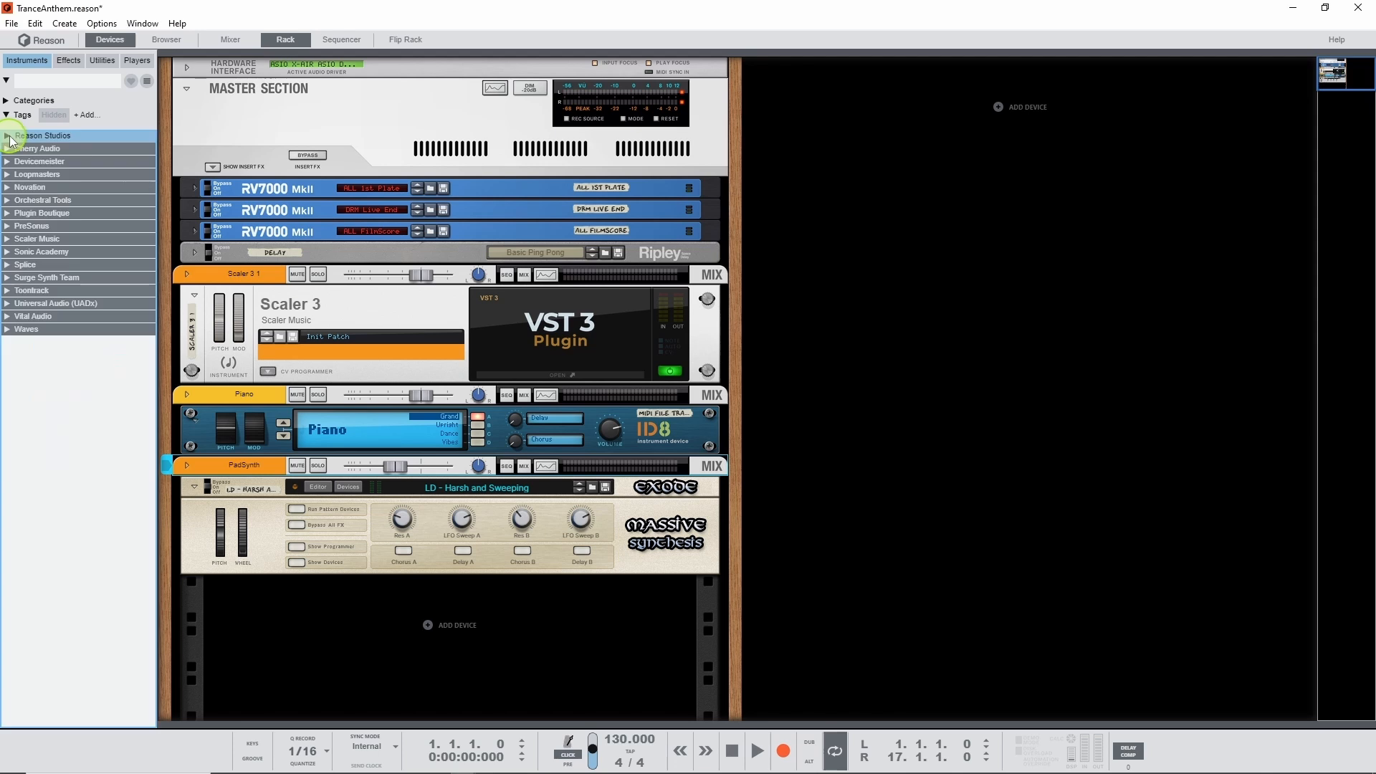
click(7, 253)
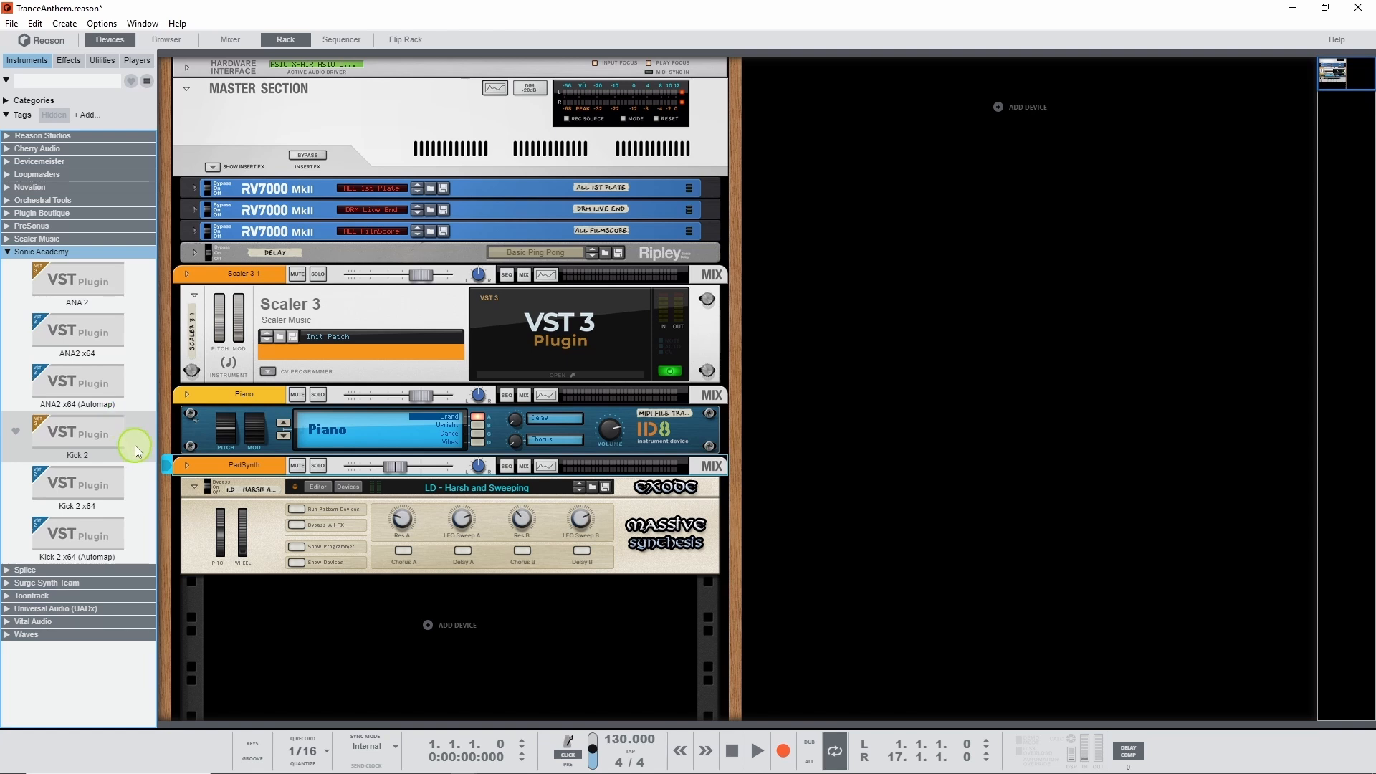
click(70, 441)
drag(70, 440, 458, 642)
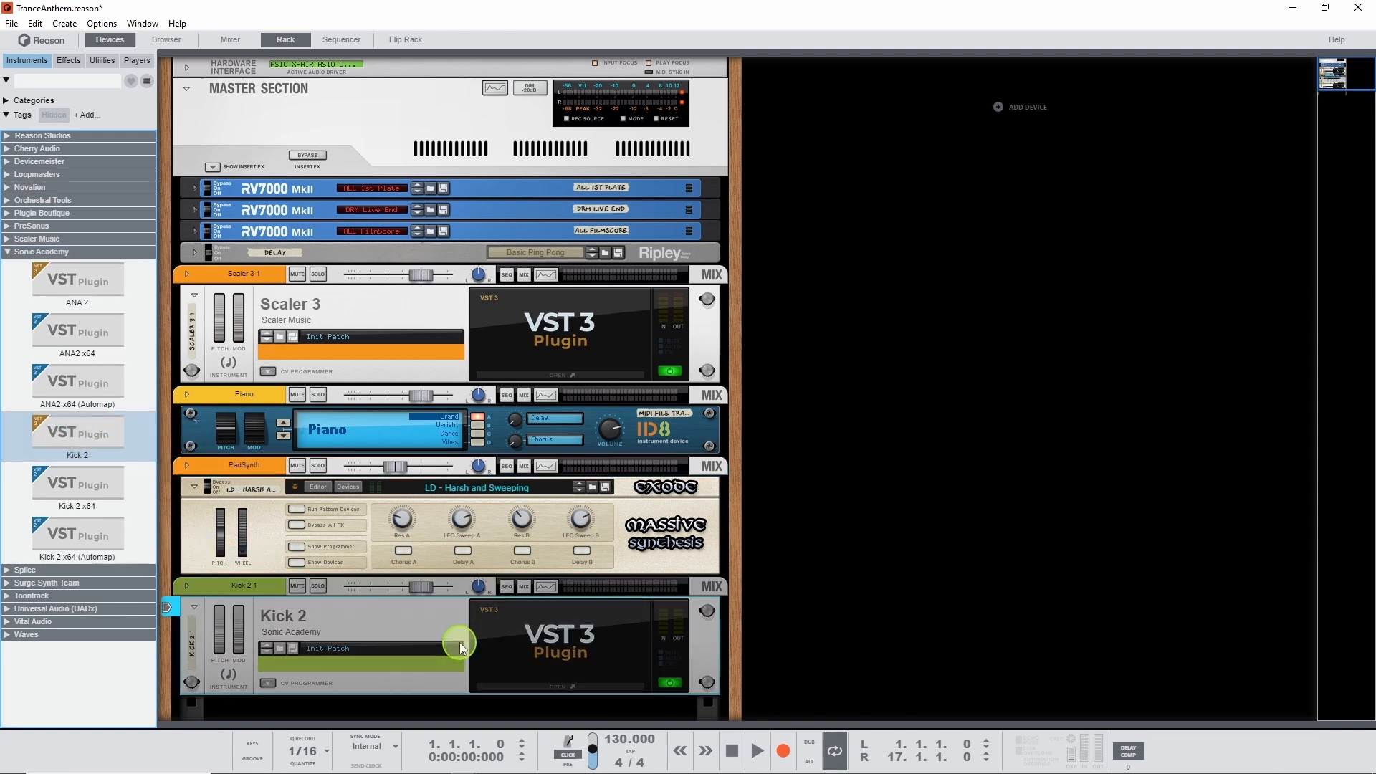
- Open the Kick 2 plugin editor and load the factory preset Psy Trance 02
click(564, 685)
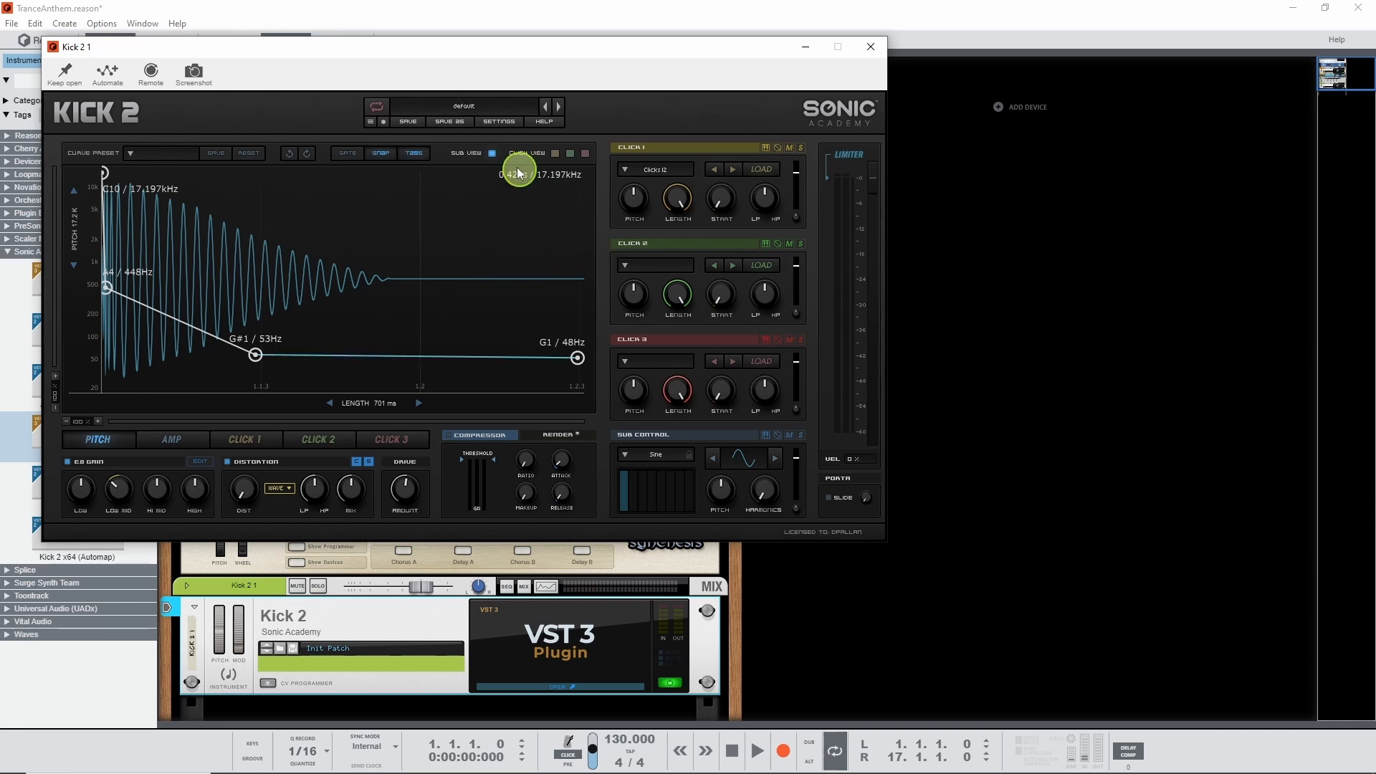
click(470, 109)
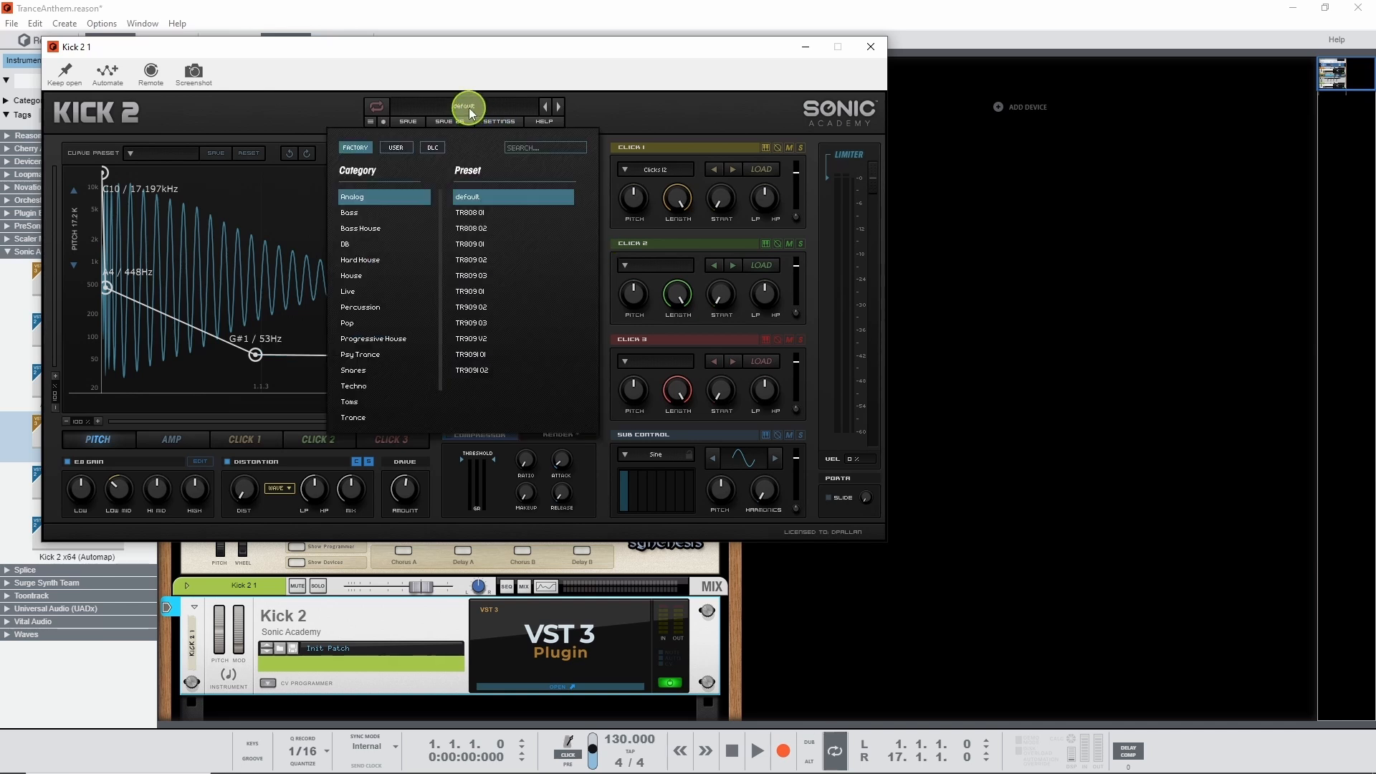
click(372, 355)
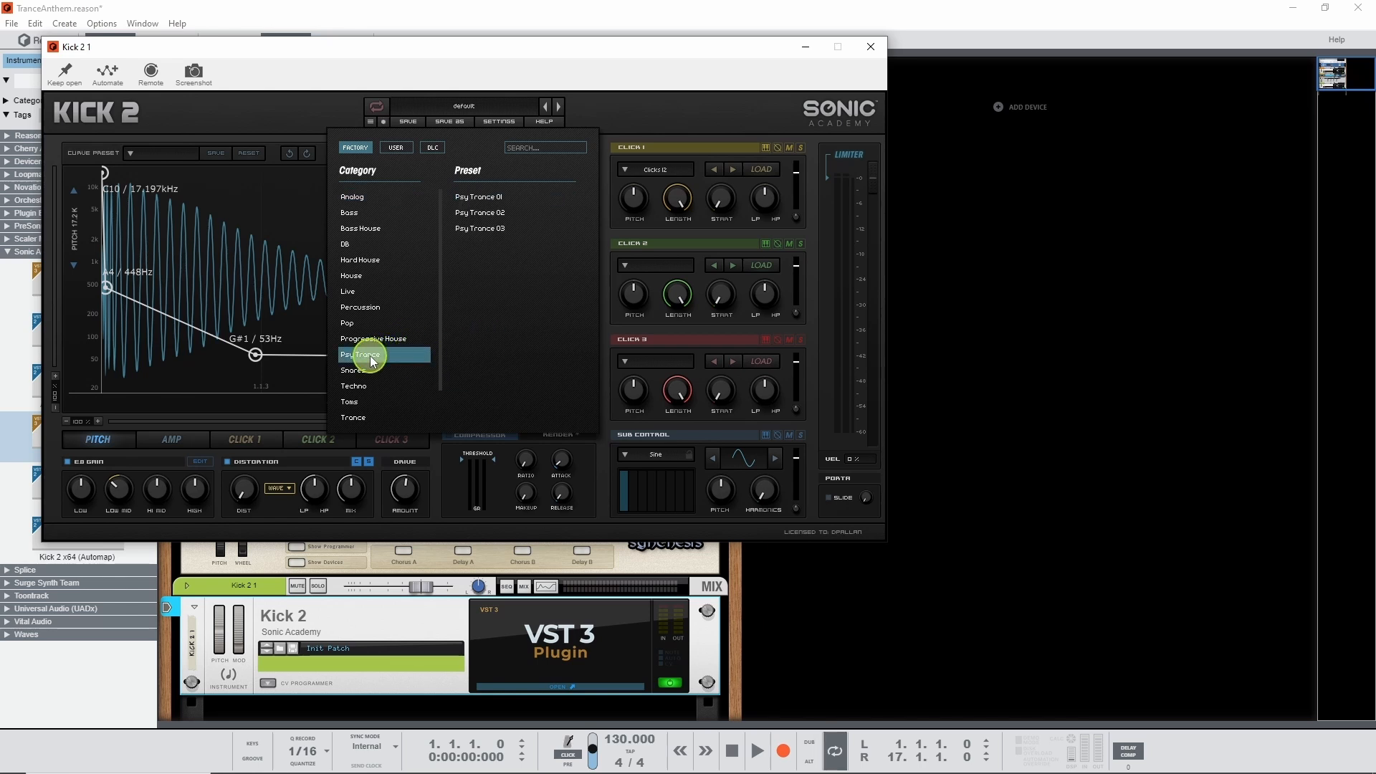
click(484, 209)
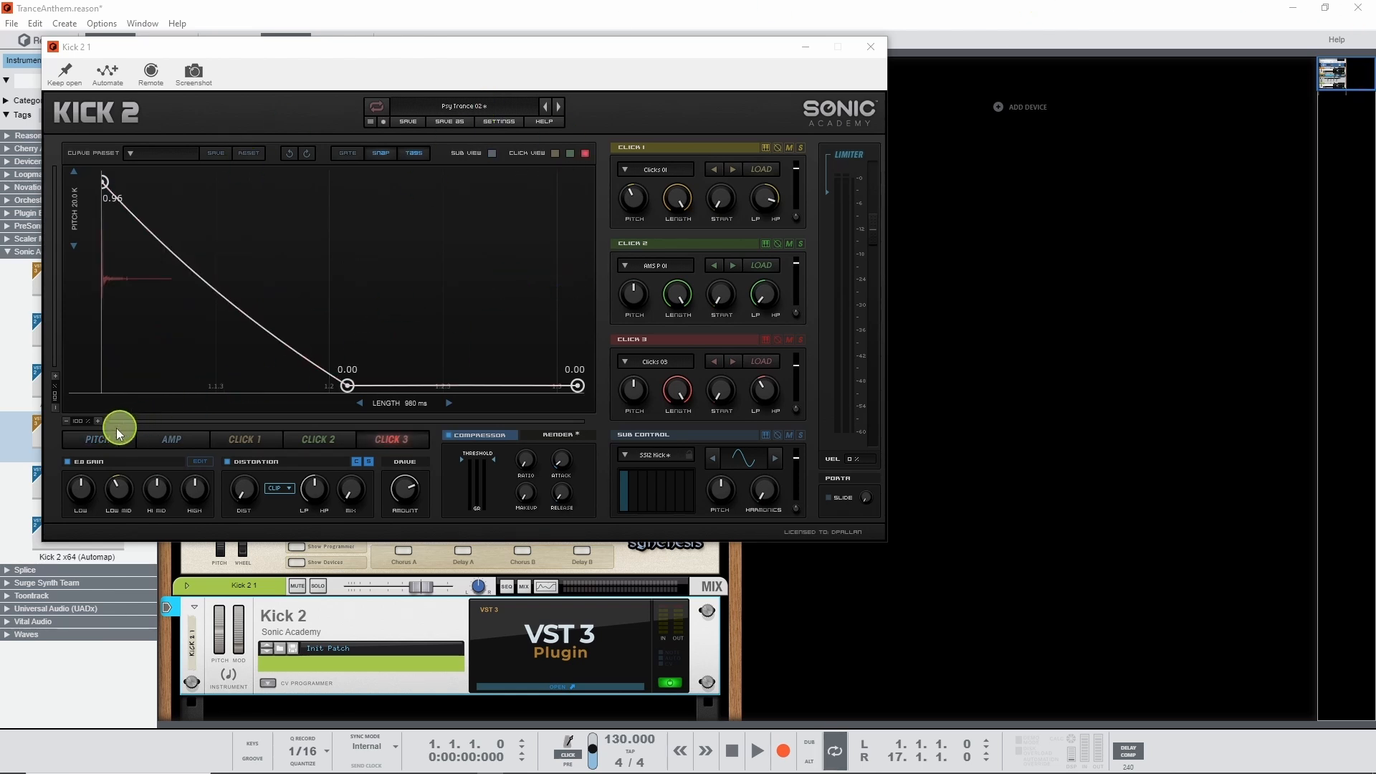
- Examine the kick's pitch envelope in the Kick 2 editor and close the plugin window
click(100, 440)
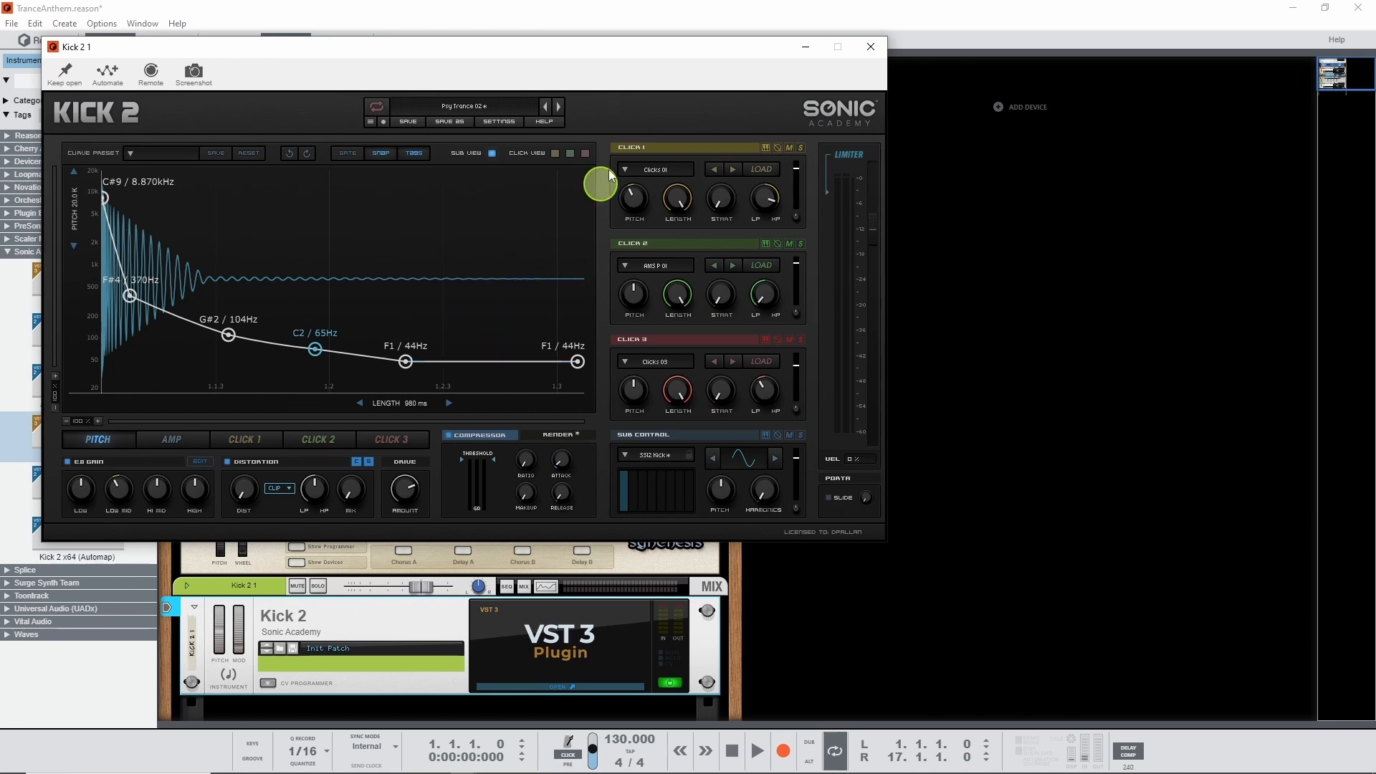
click(873, 45)
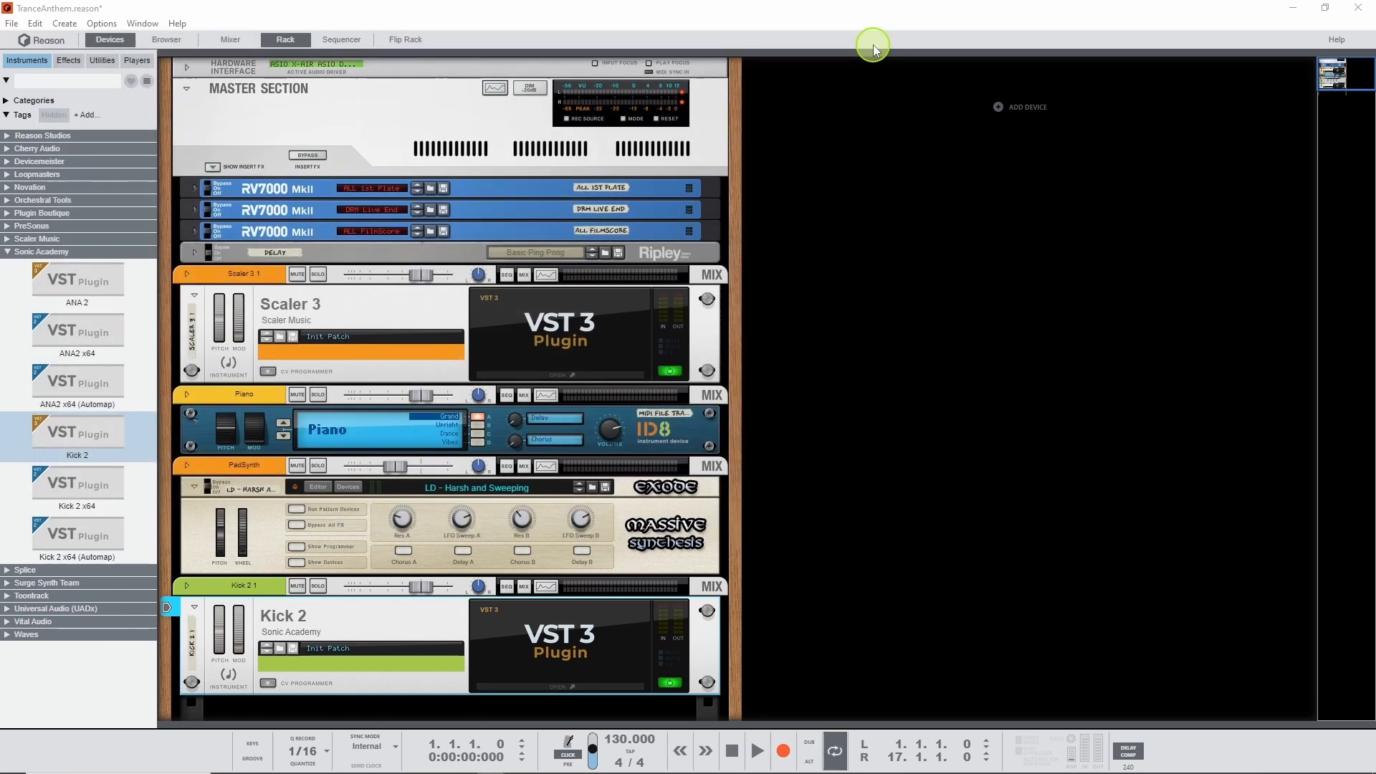
- Add the Drum Sequencer player to the Kick 2 device and briefly run its default kick pattern to audition it
click(134, 61)
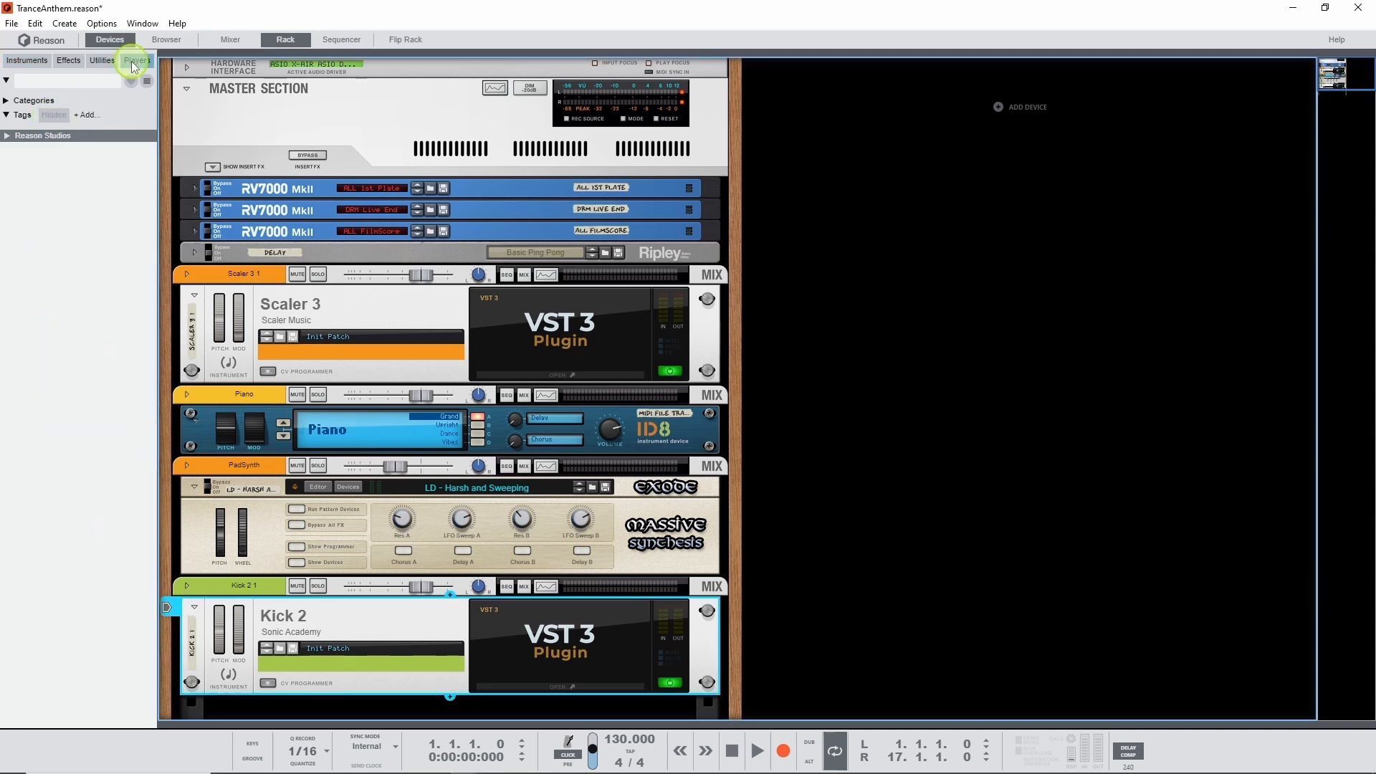
click(8, 137)
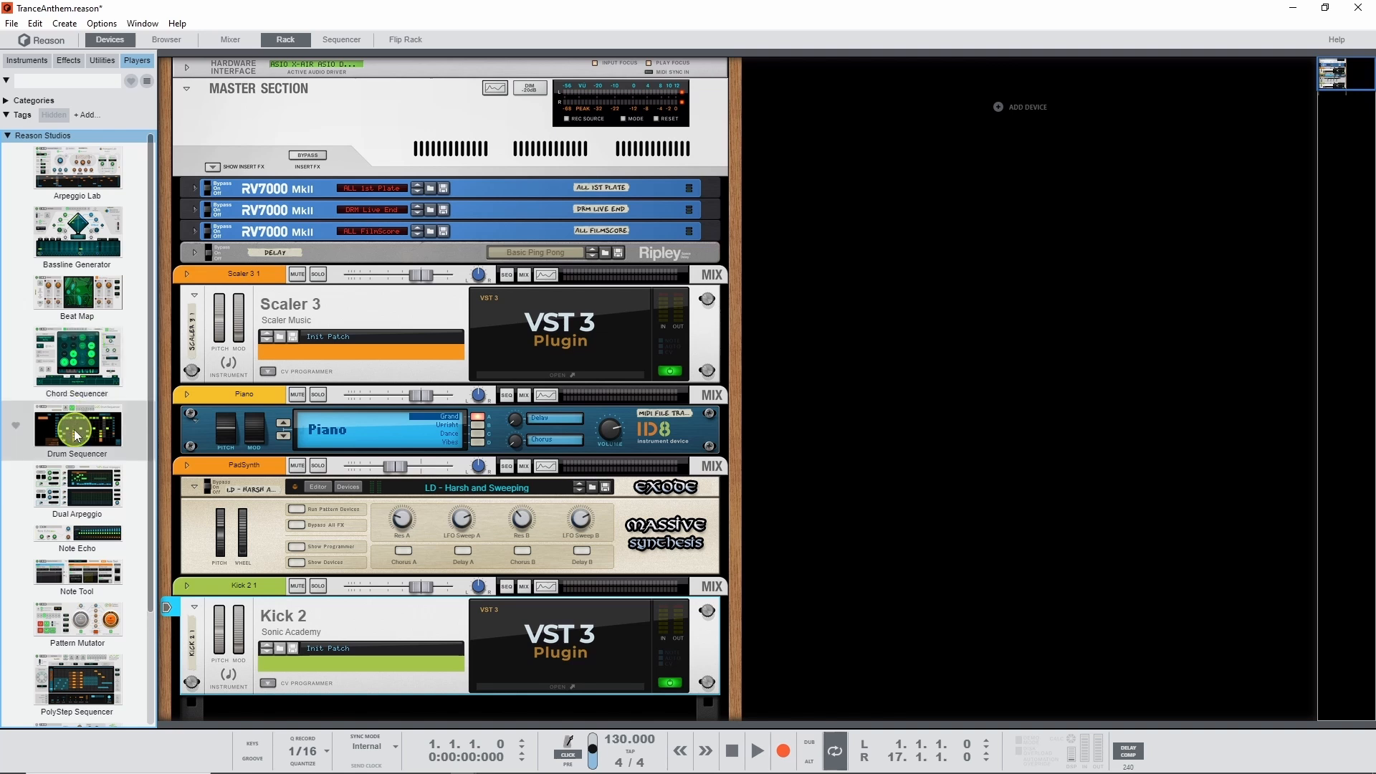
drag(73, 429, 441, 618)
scroll(555, 573, down, 3)
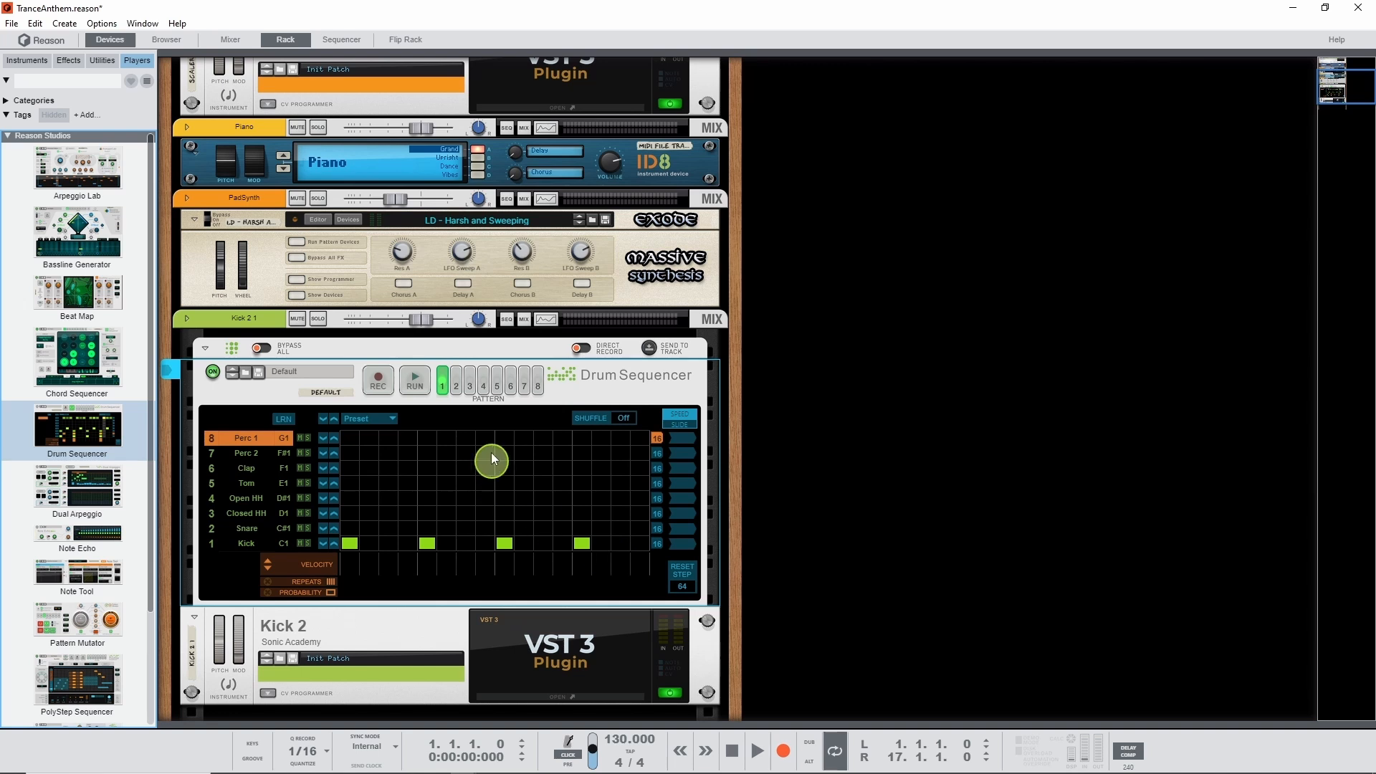
click(415, 385)
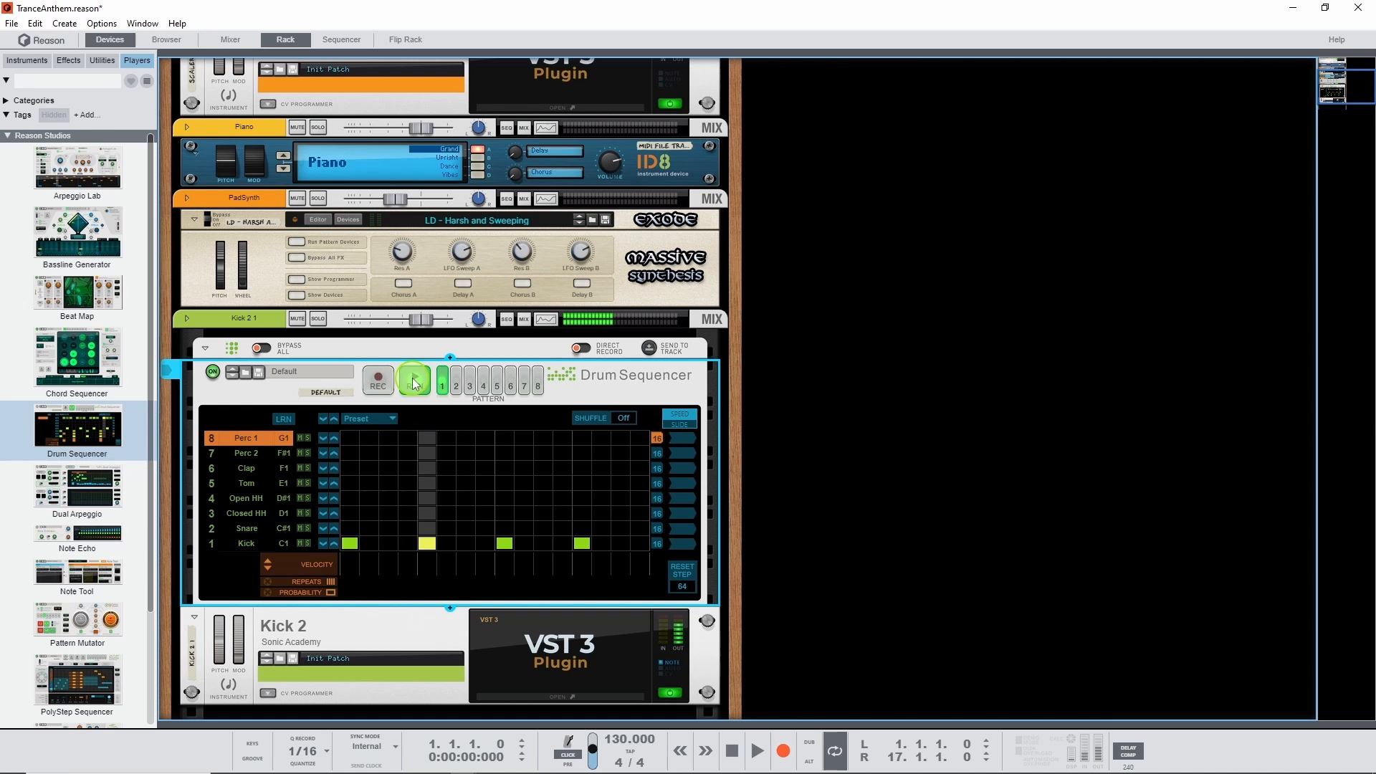
click(416, 385)
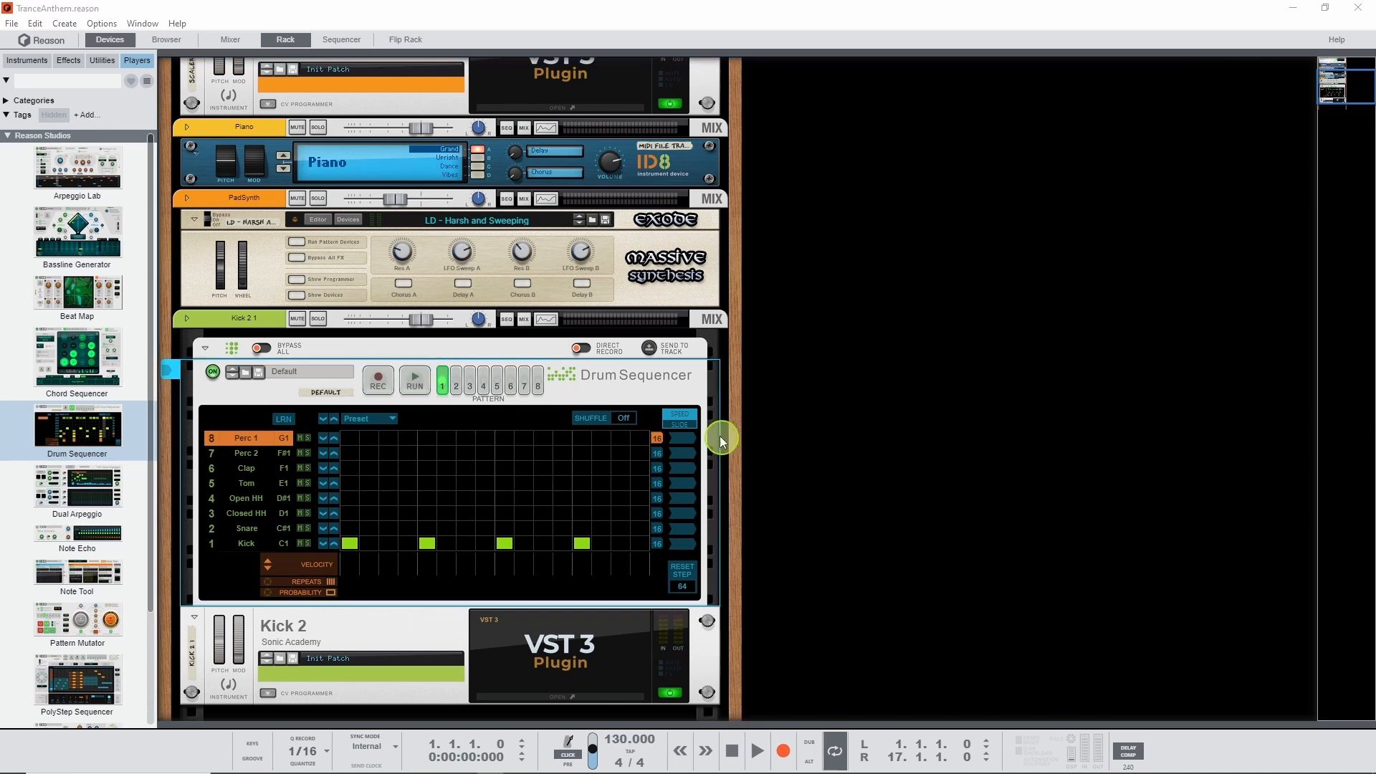
- Send the Drum Sequencer pattern to the Kick 2 track and show the sequencer view
click(651, 349)
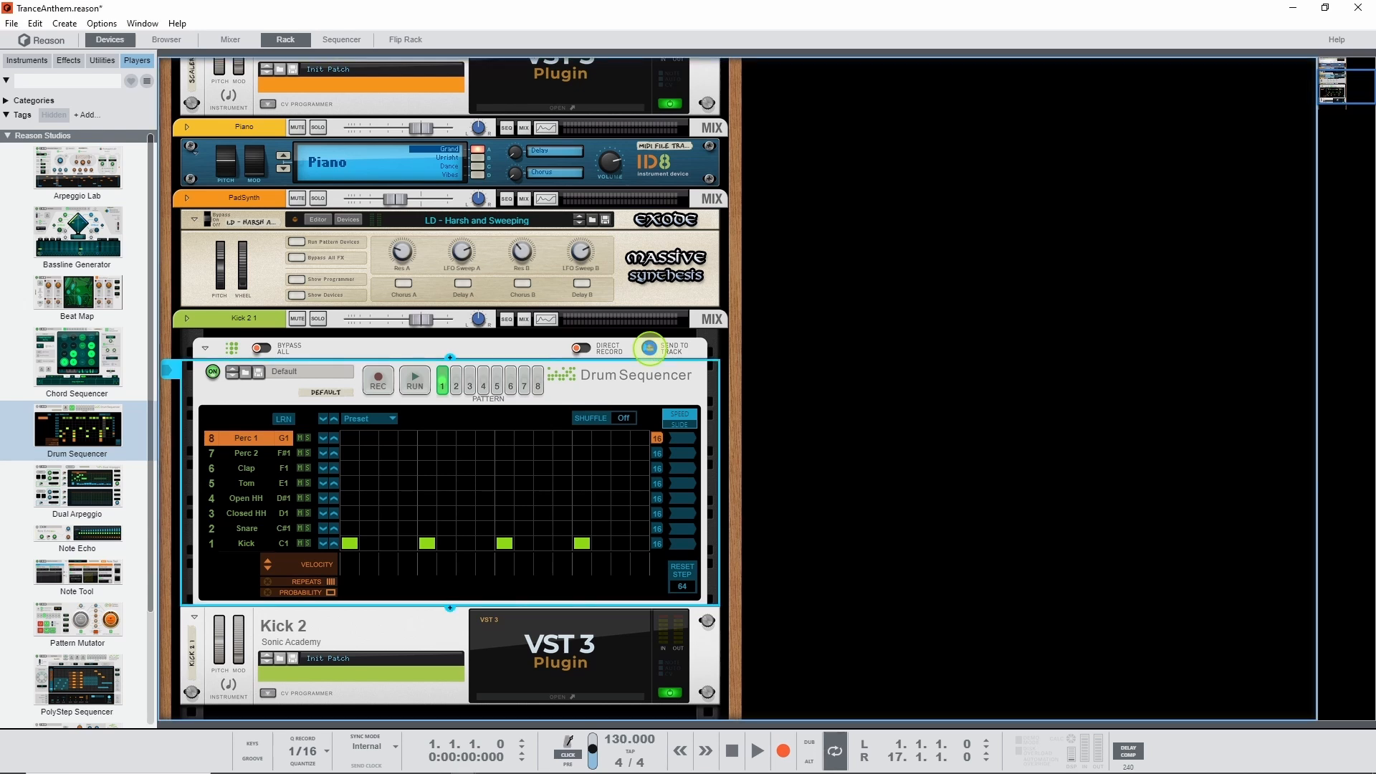
click(650, 348)
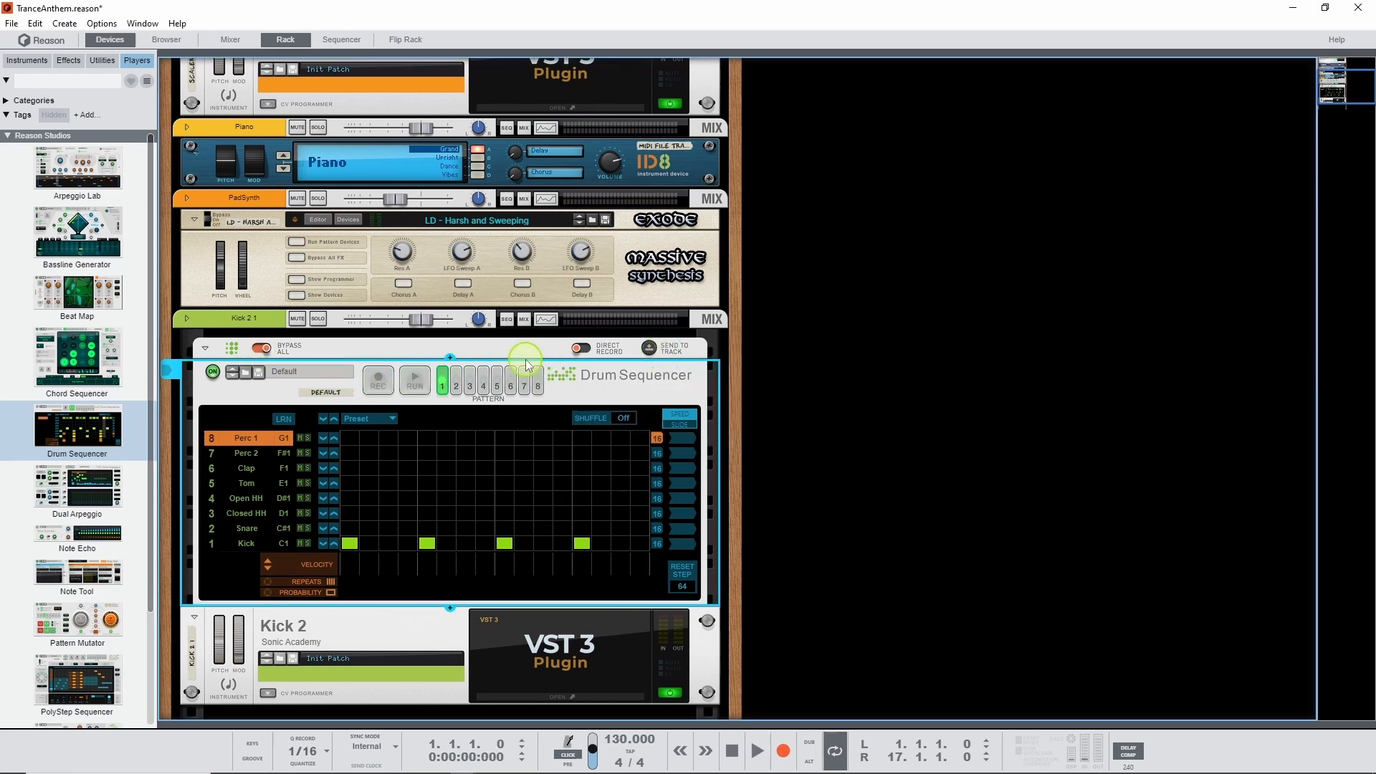
key(F7)
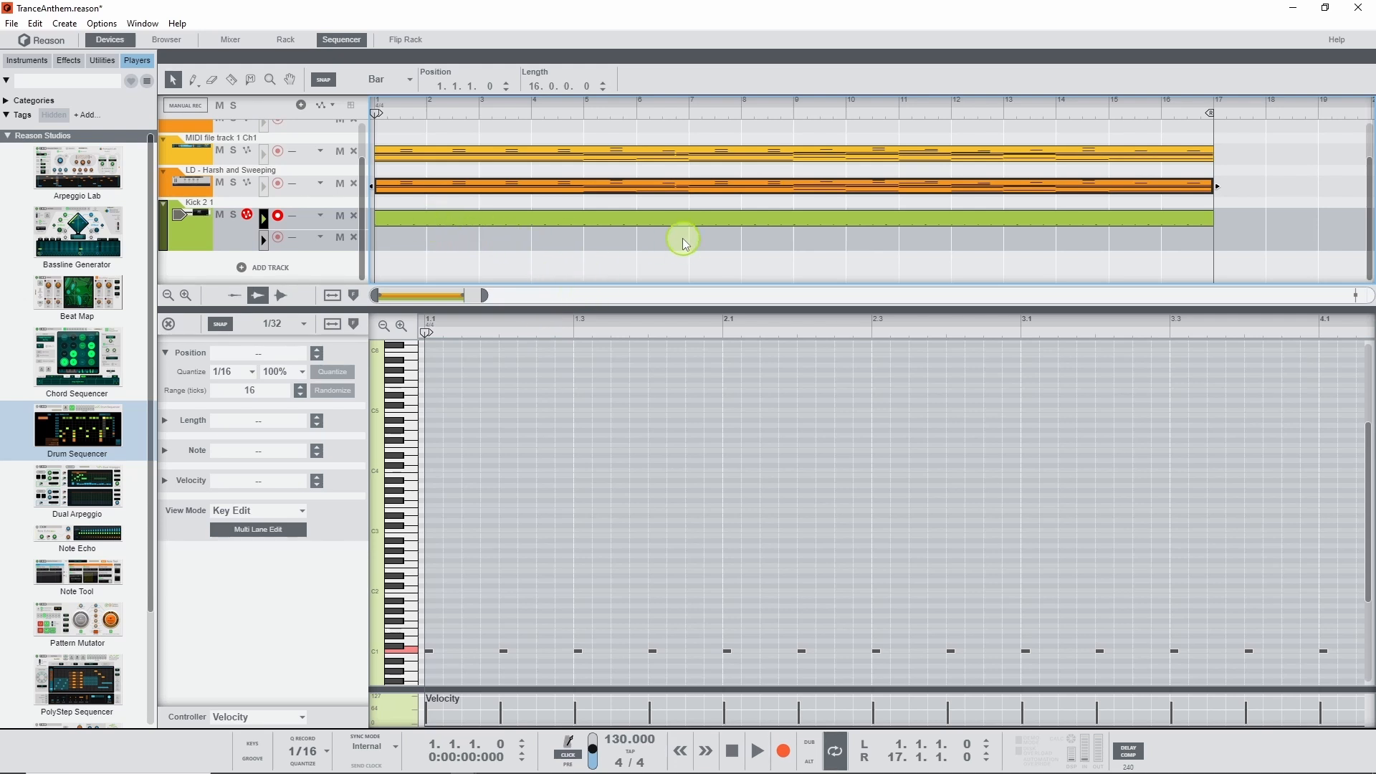
- Play the arrangement together with the kick, stop playback, and save the song
click(758, 761)
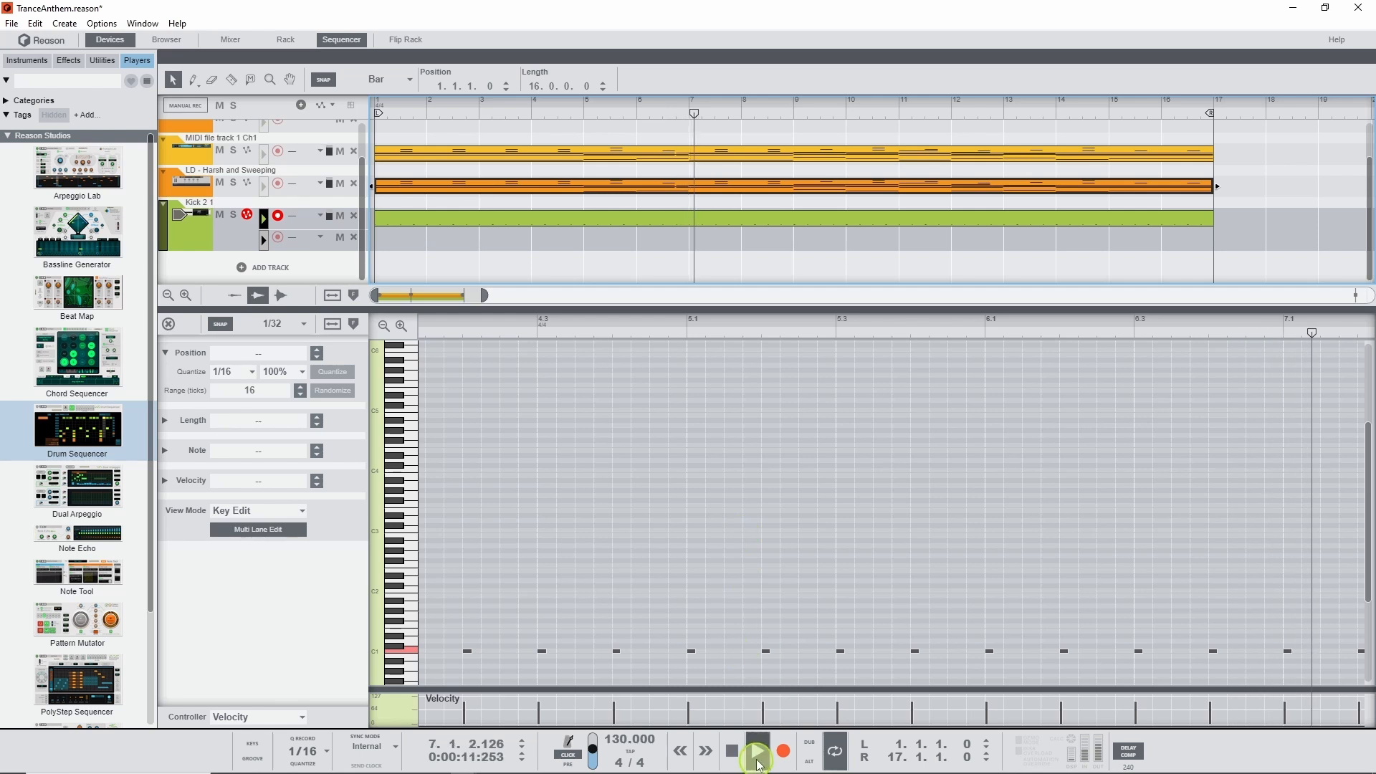
click(730, 762)
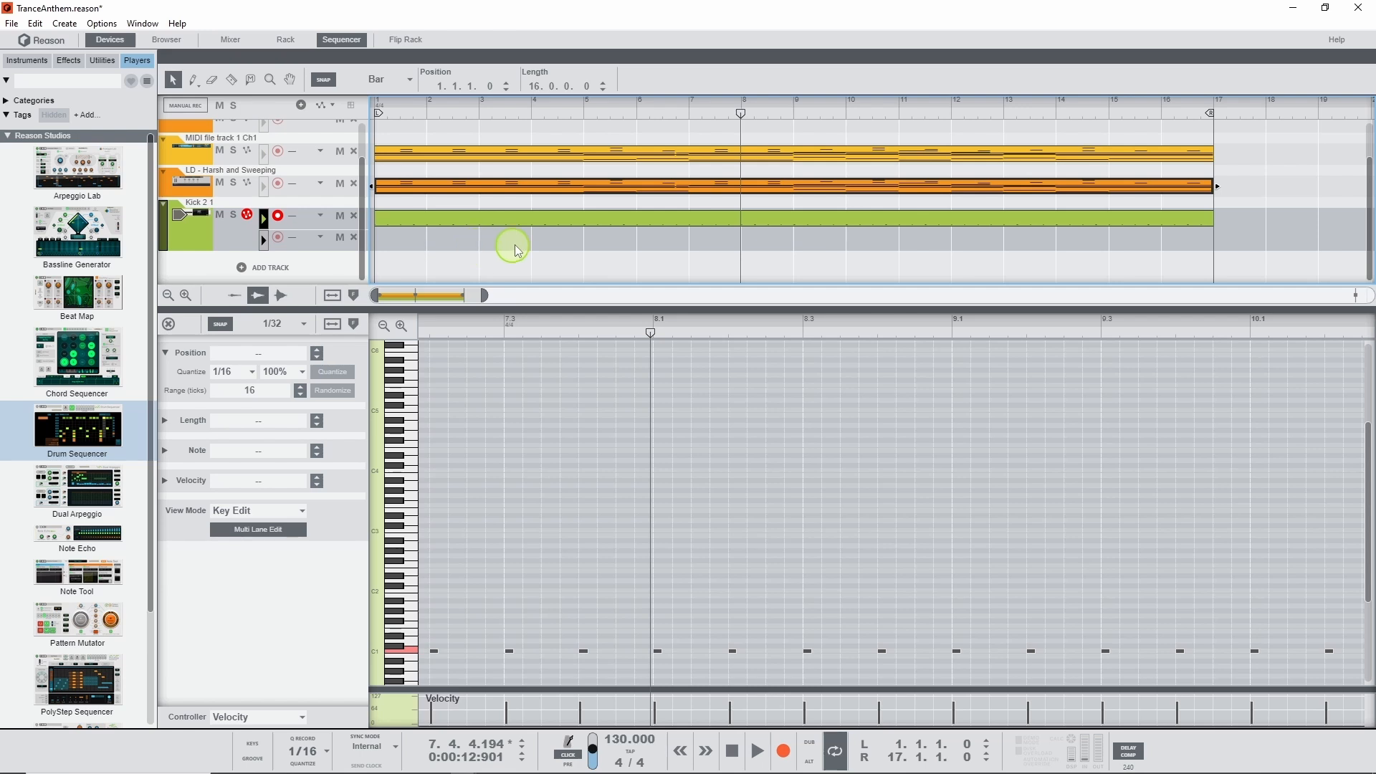
scroll(560, 251, up, 2)
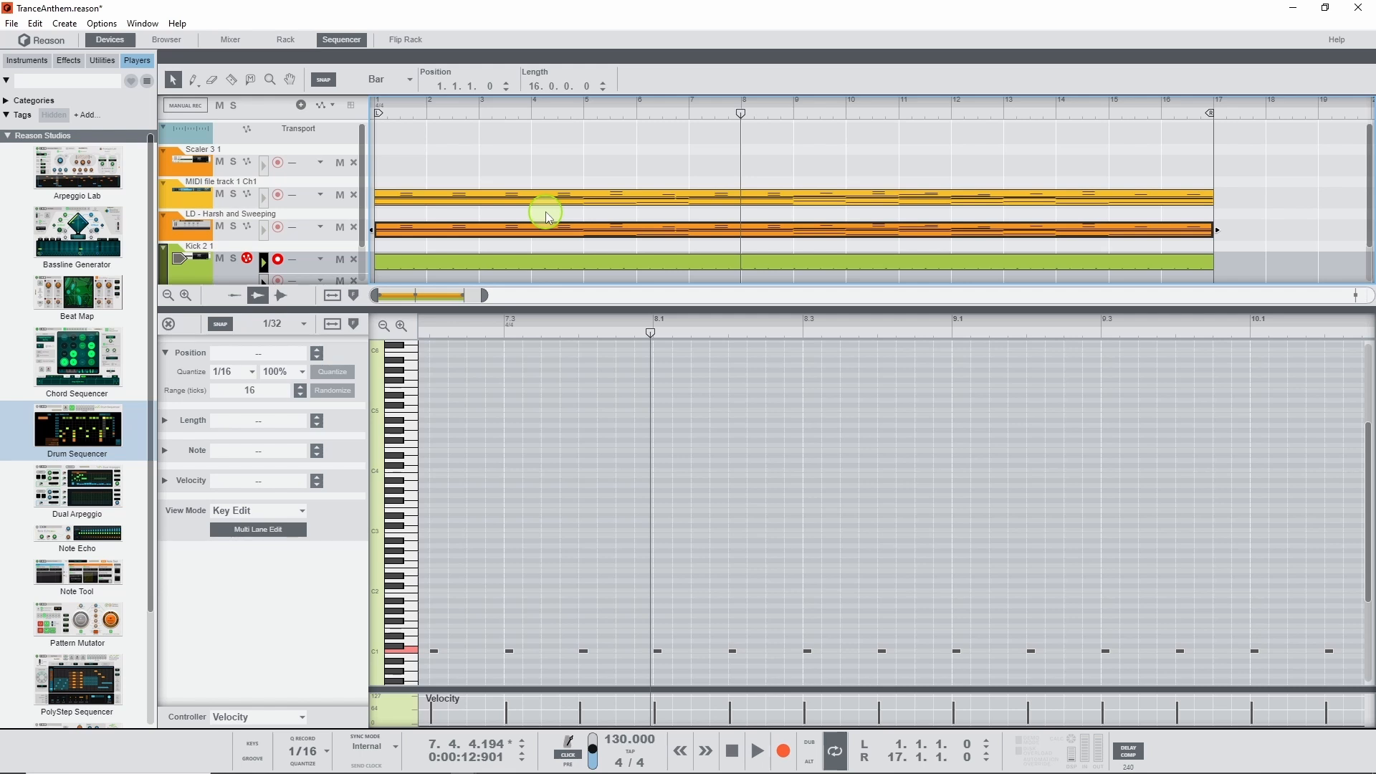
key(ctrl+s)
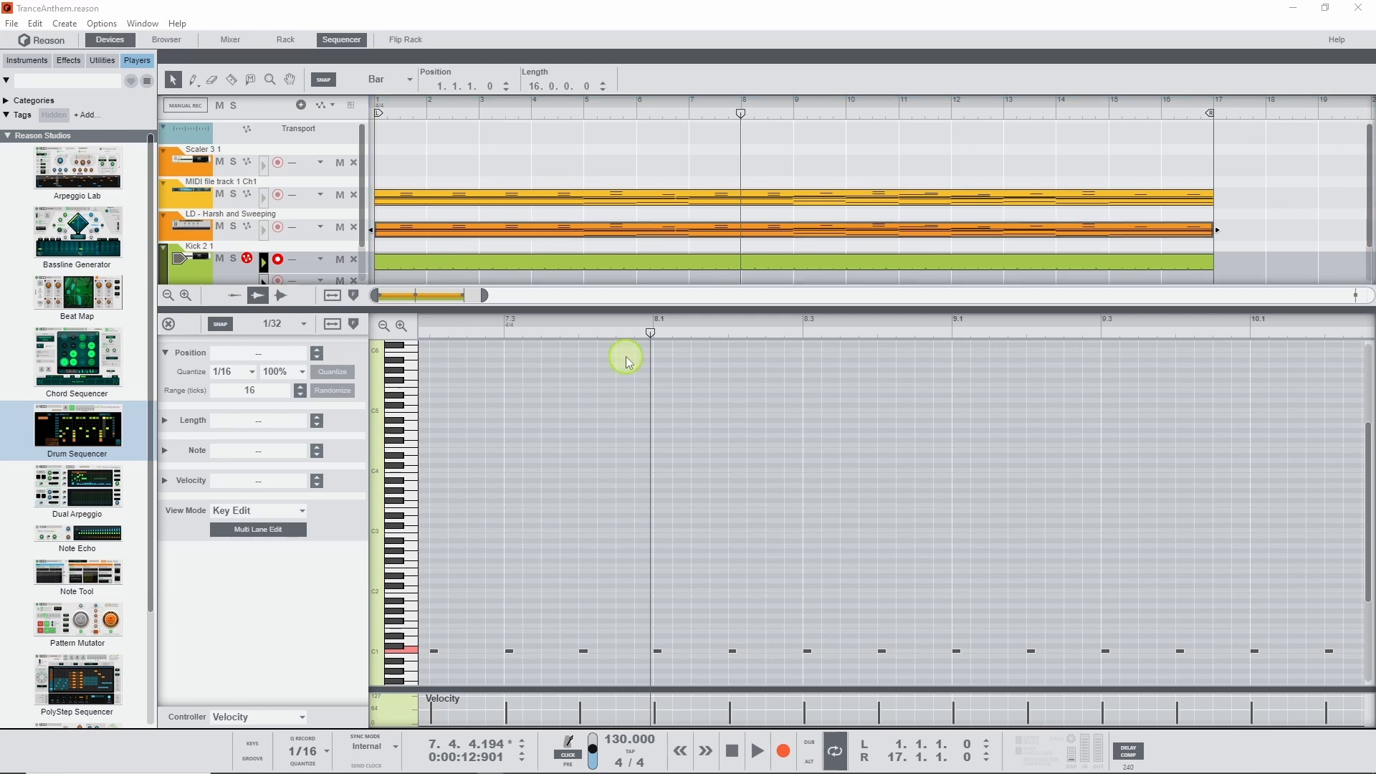
- Close the note editor and add a Sonic Academy ANA 2 (VST3) instrument track below the Kick 2 track
click(169, 327)
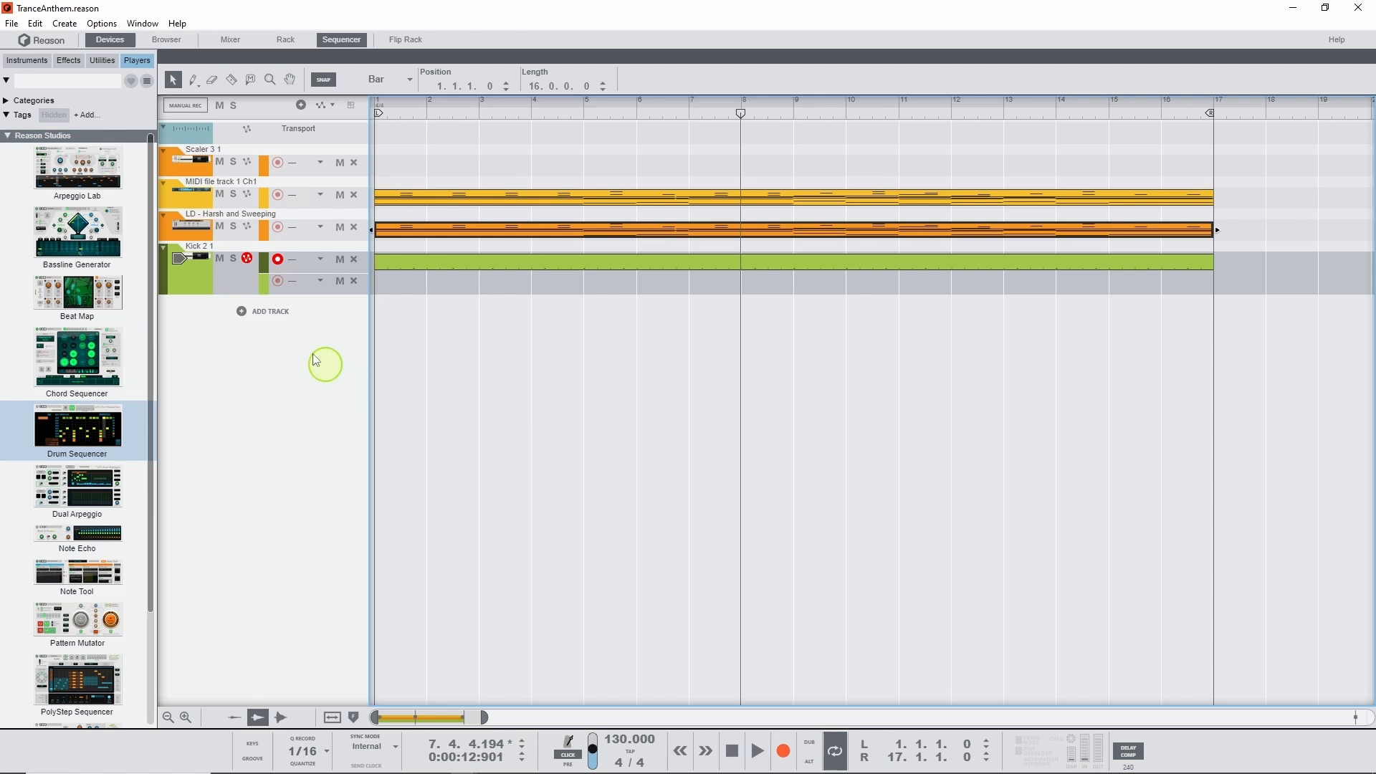
click(264, 313)
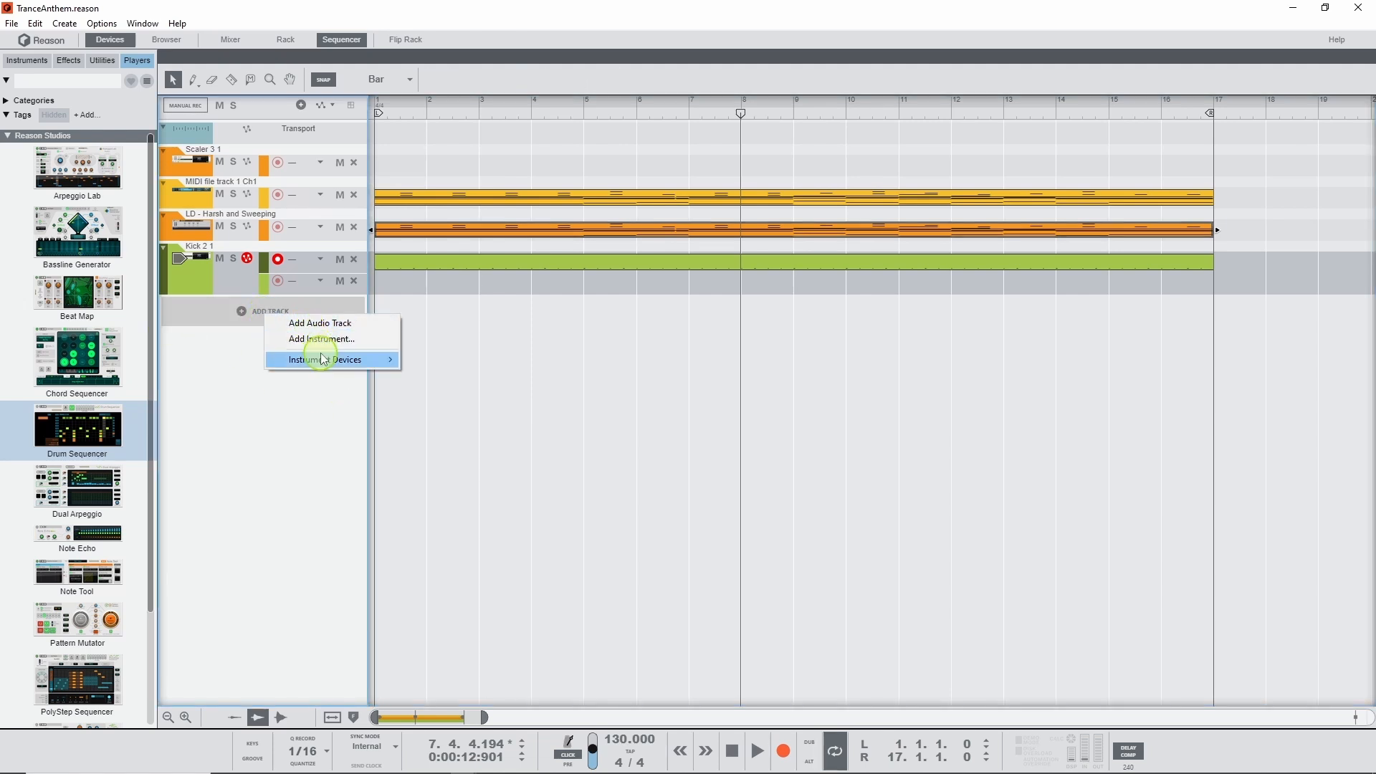
mouse_move(324, 359)
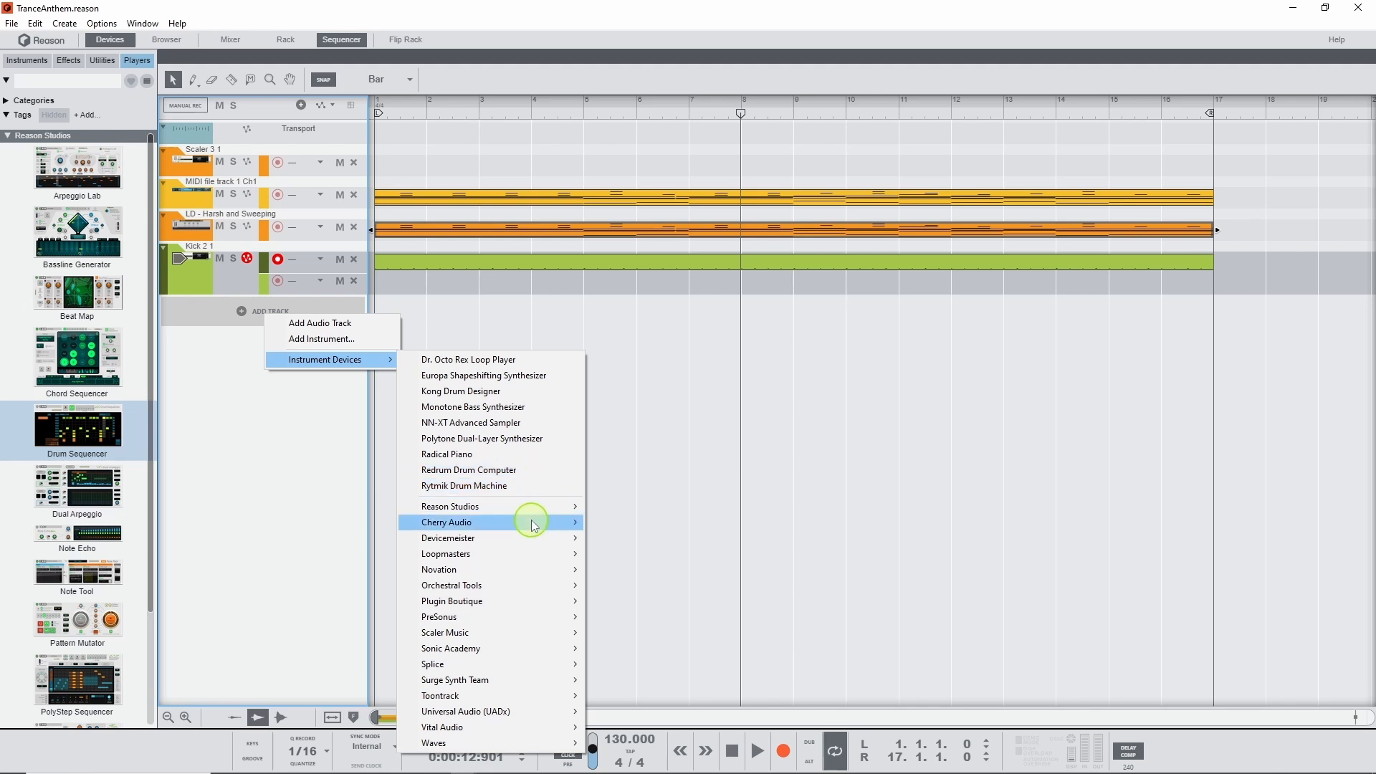
mouse_move(494, 609)
mouse_move(523, 648)
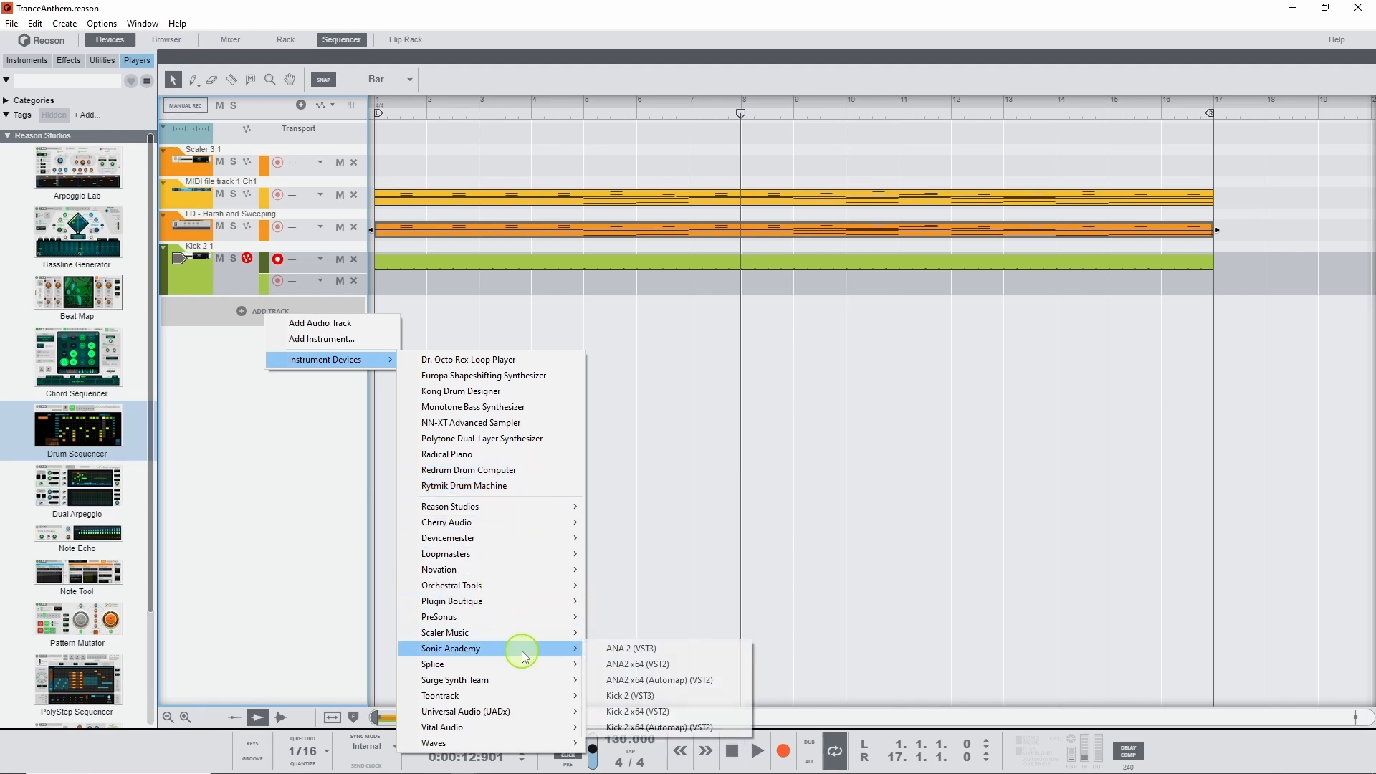
click(647, 649)
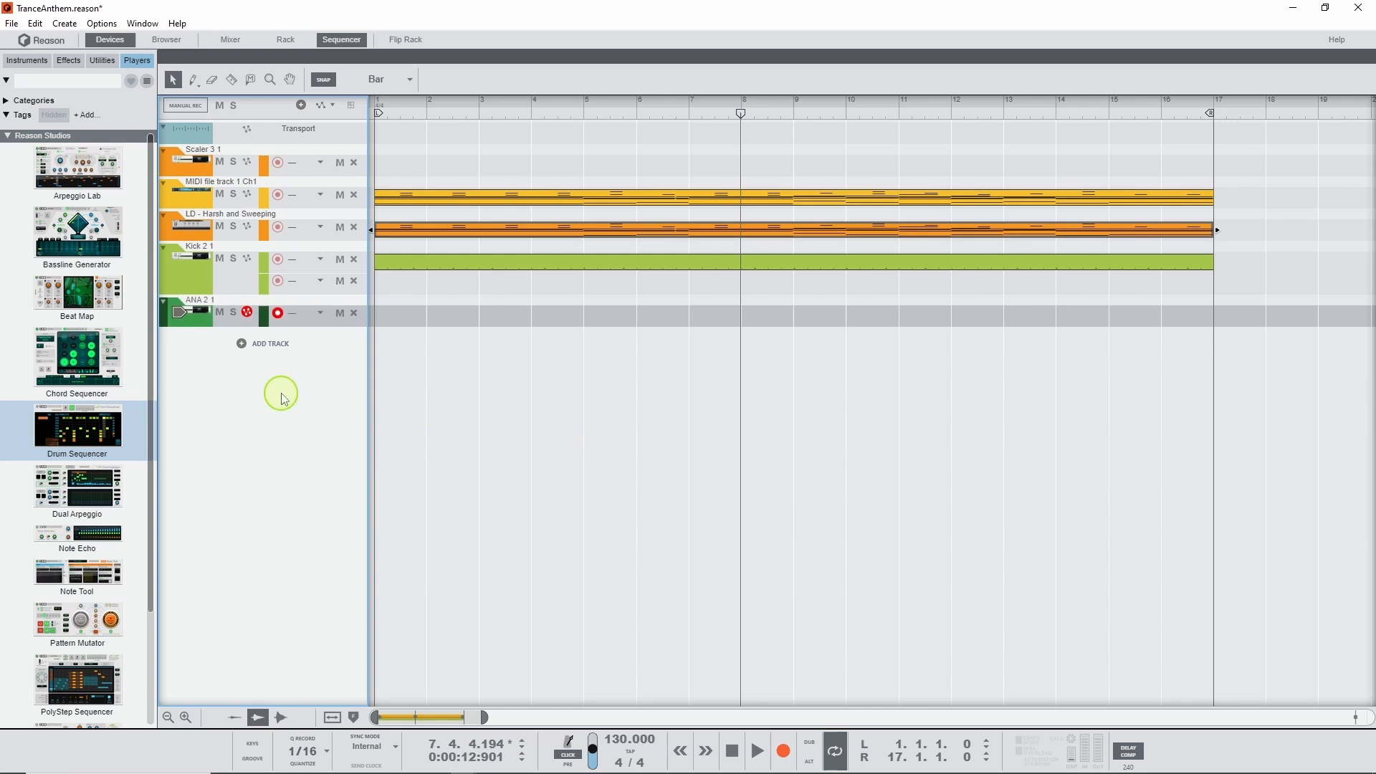
- Open the ANA 2 editor in the rack, load the bass preset ArpBassDave, and return the song position to the start
key(F6)
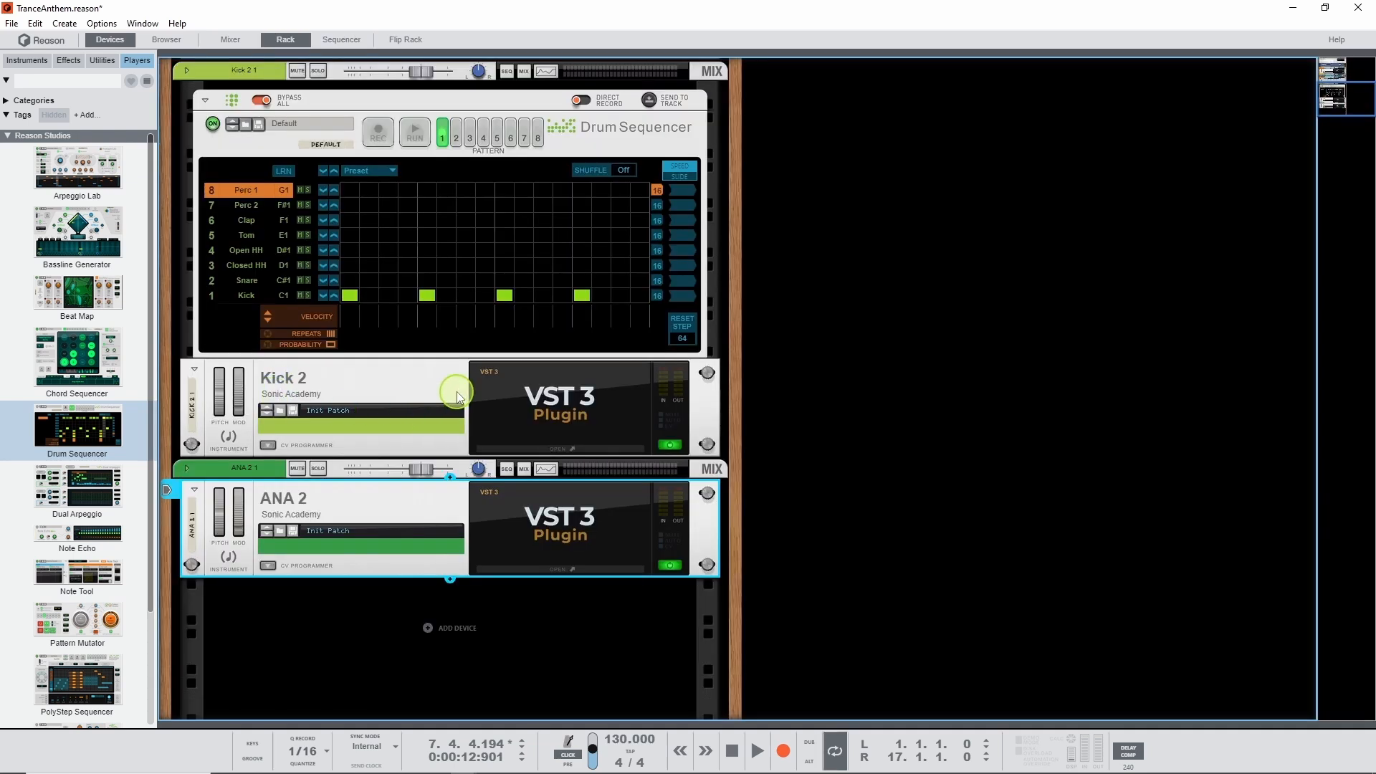
click(552, 570)
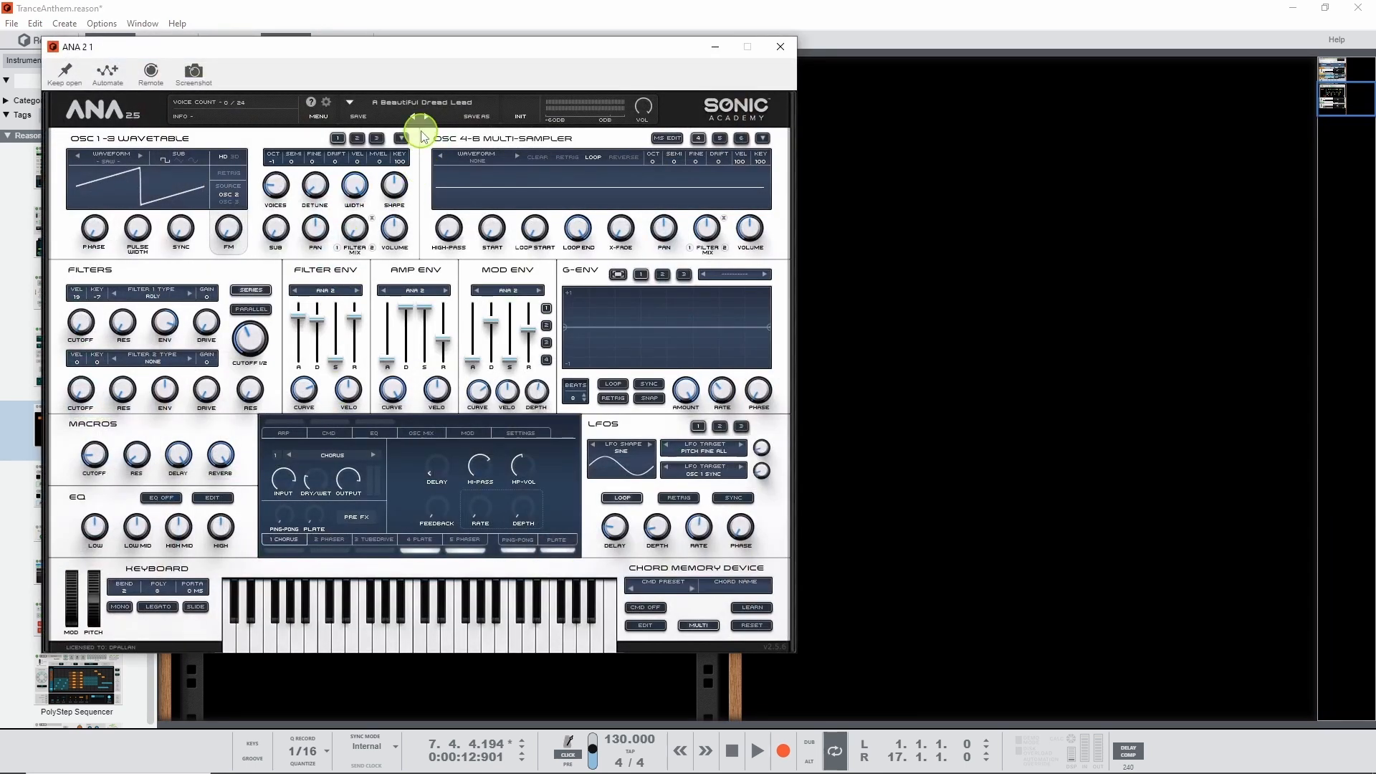
click(445, 102)
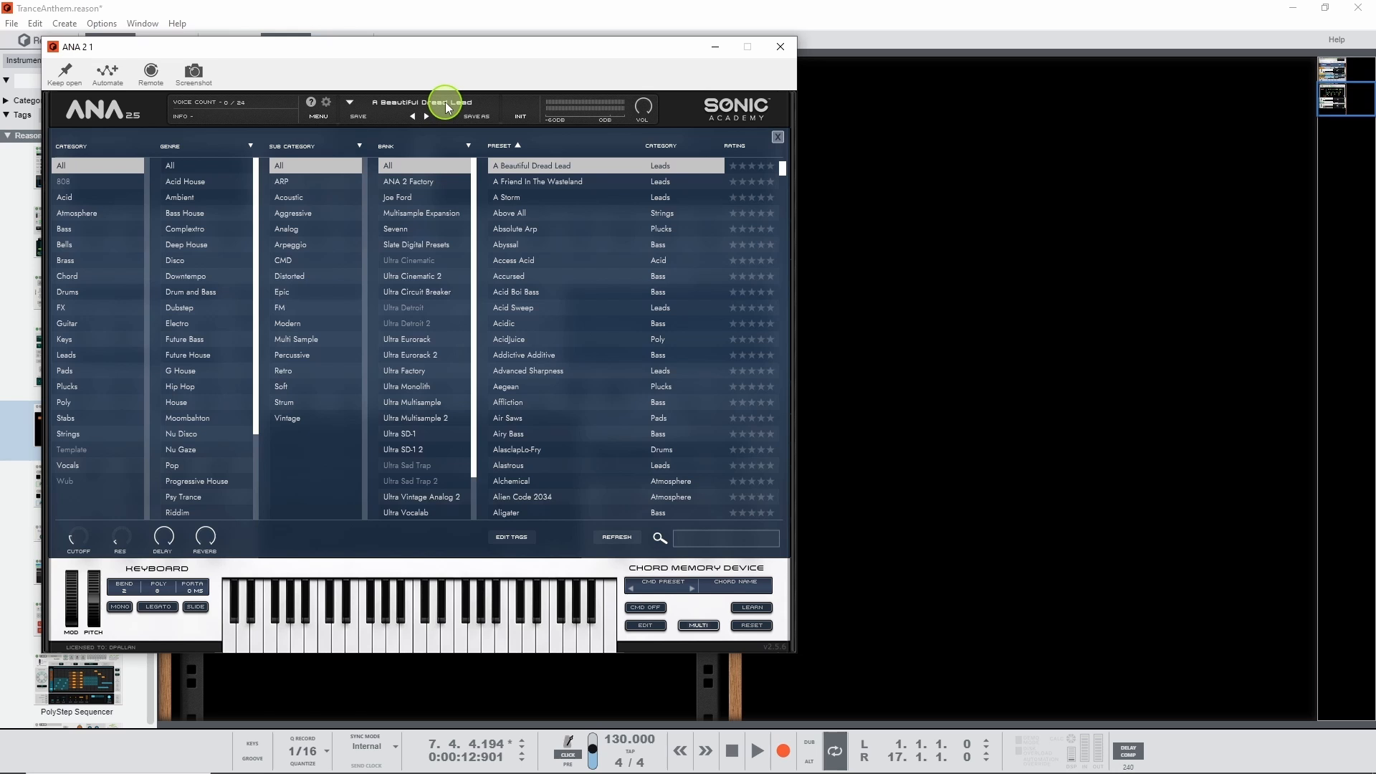
click(315, 181)
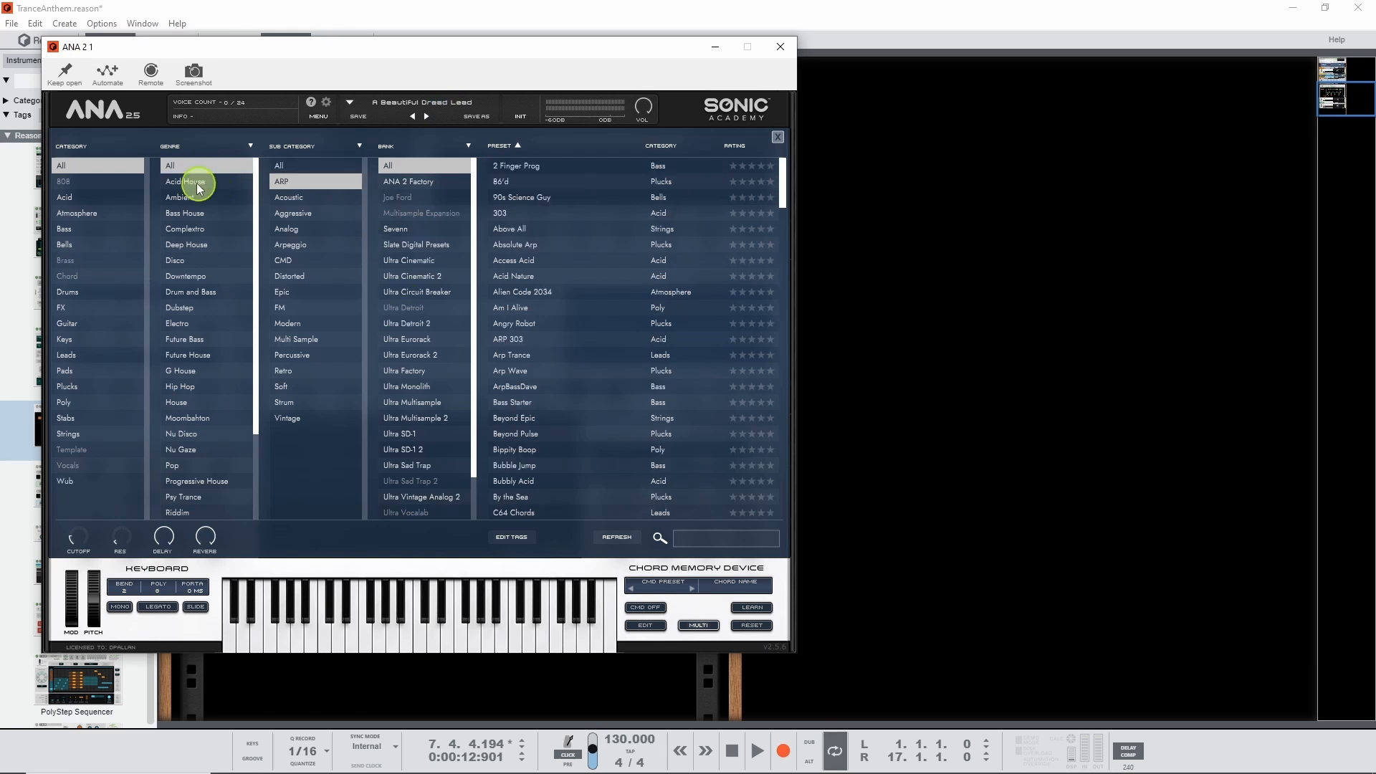
click(297, 169)
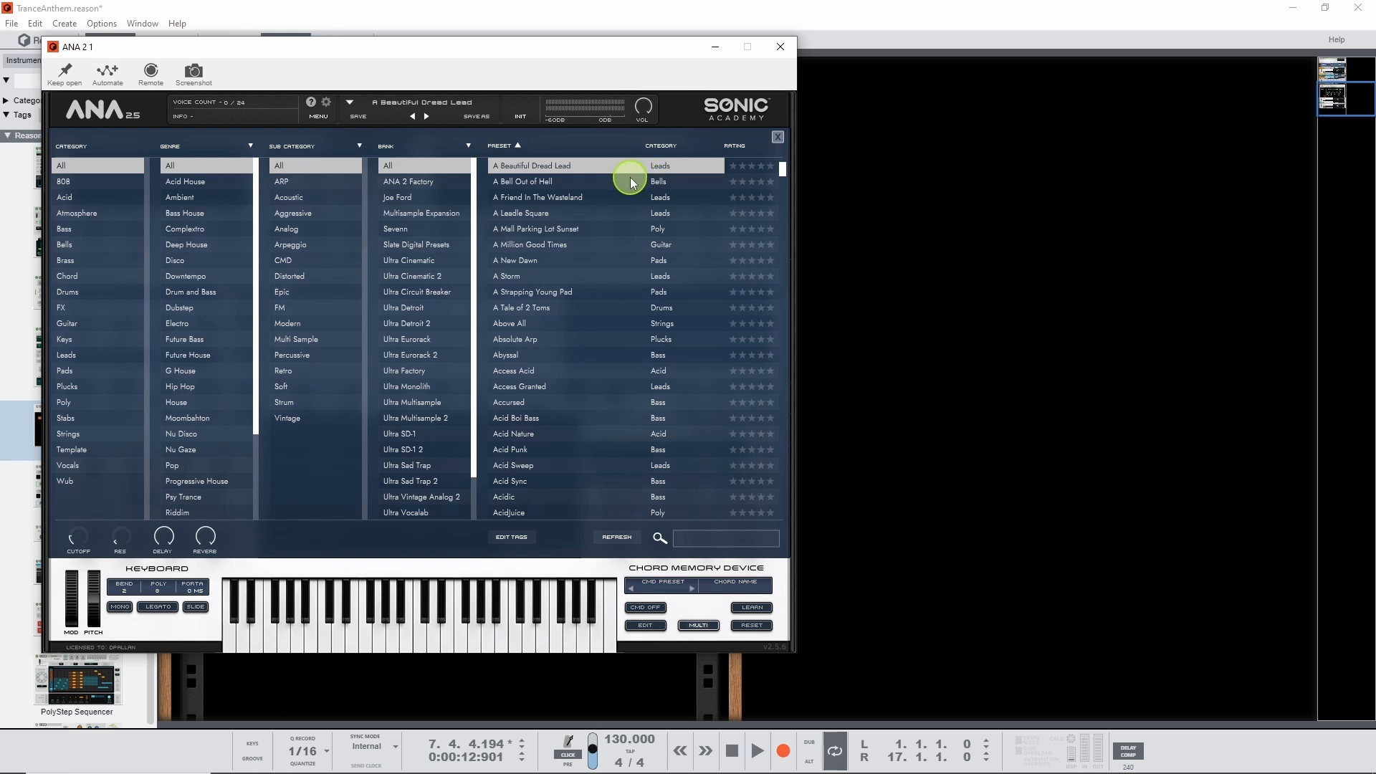
scroll(604, 337, down, 5)
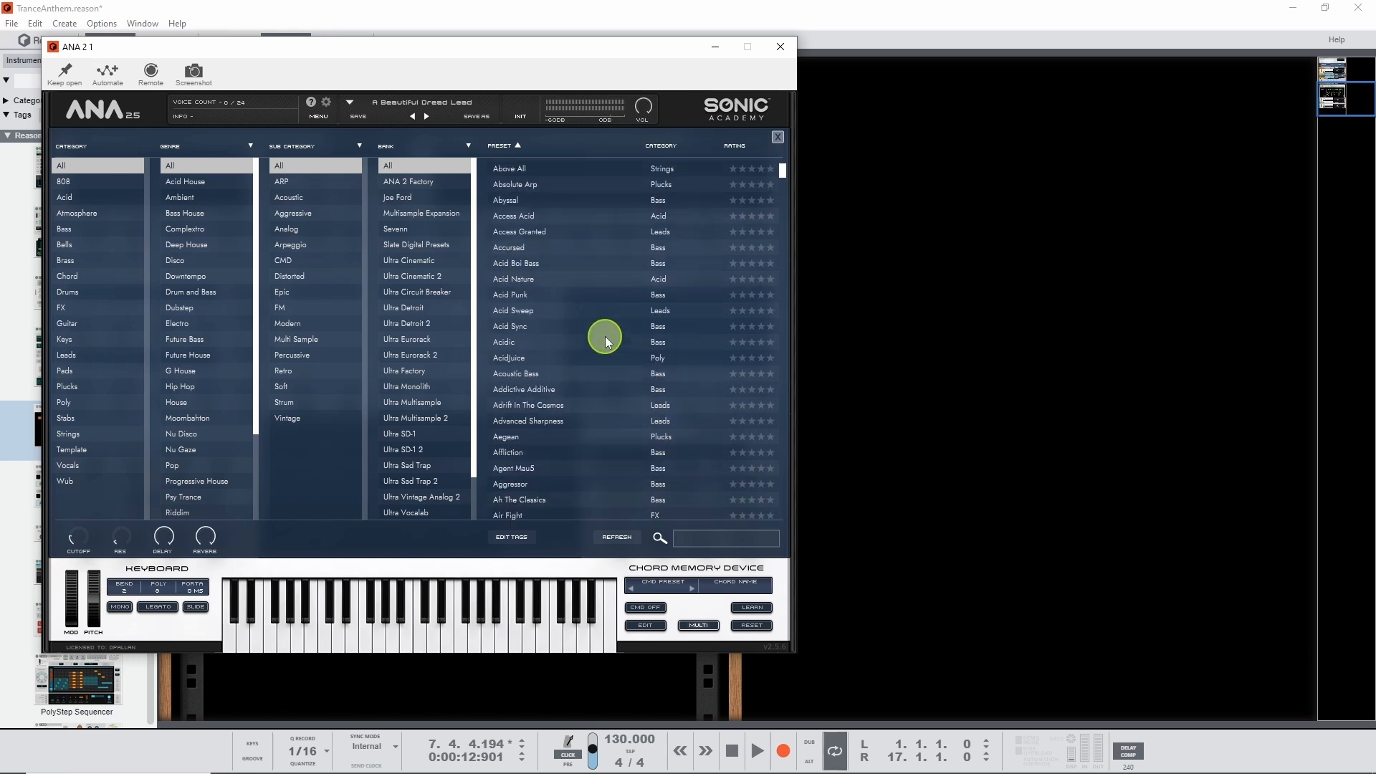
scroll(606, 341, down, 8)
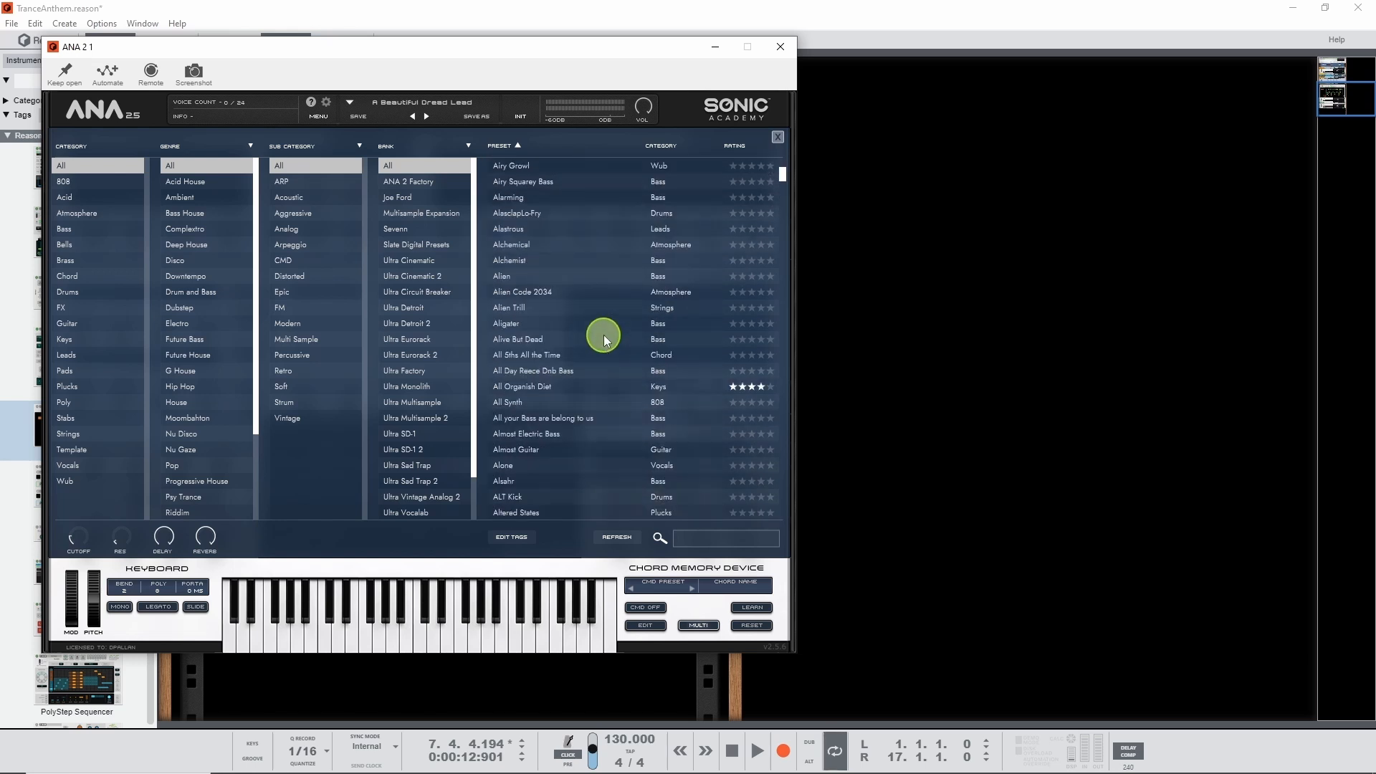
scroll(600, 330, down, 10)
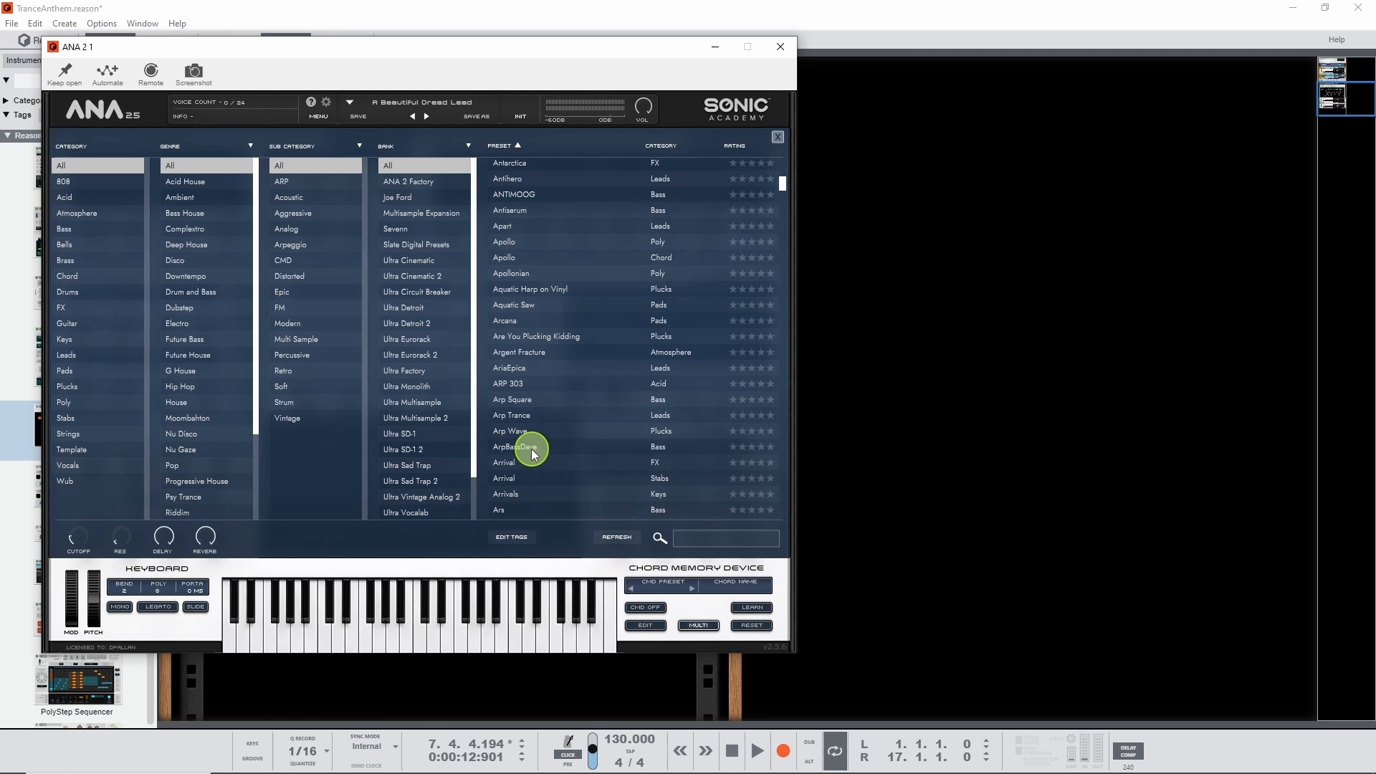
click(519, 449)
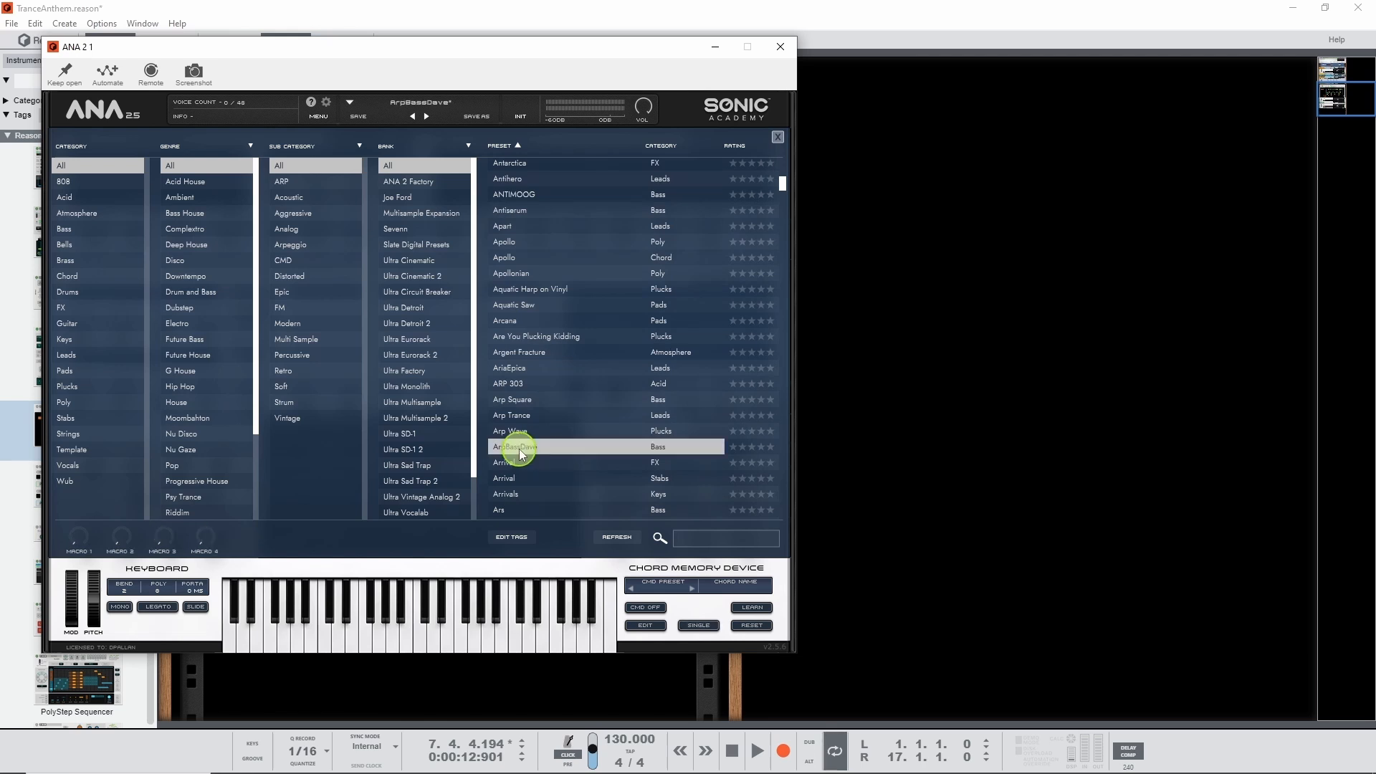
double_click(519, 449)
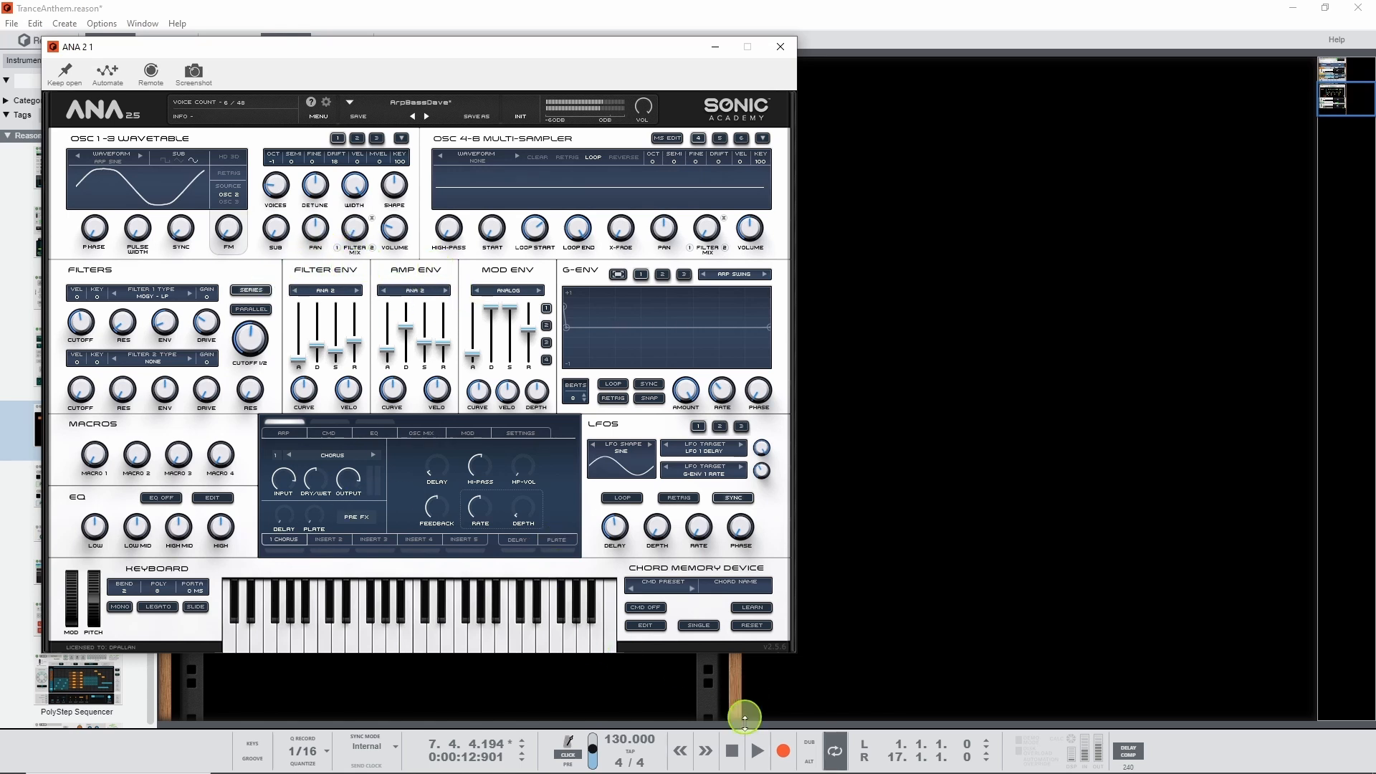
click(732, 751)
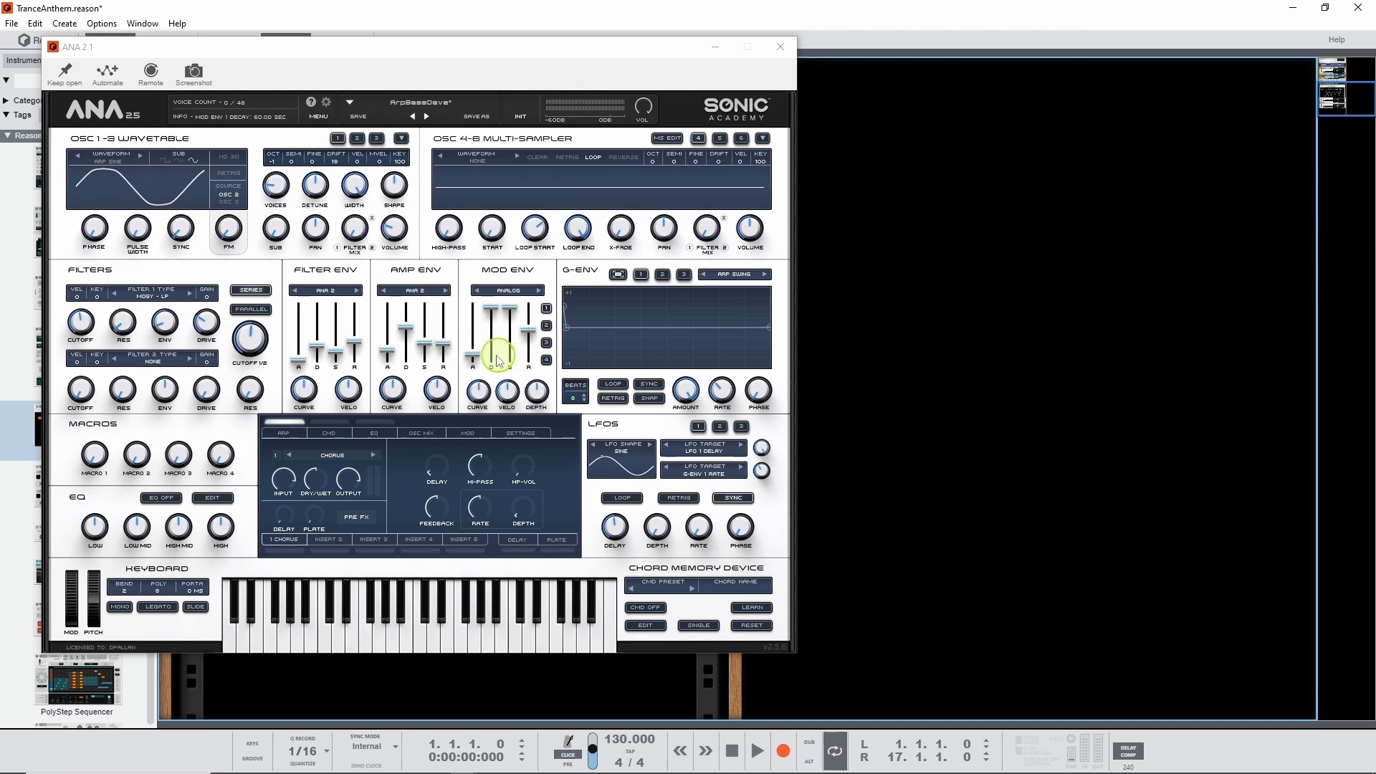
- Open the LD - Harsh and Sweeping clip in the note editor to examine its chord and bass notes
mouse_move(178, 336)
mouse_down()
mouse_move(151, 326)
mouse_move(142, 362)
mouse_move(169, 325)
mouse_move(170, 338)
mouse_up()
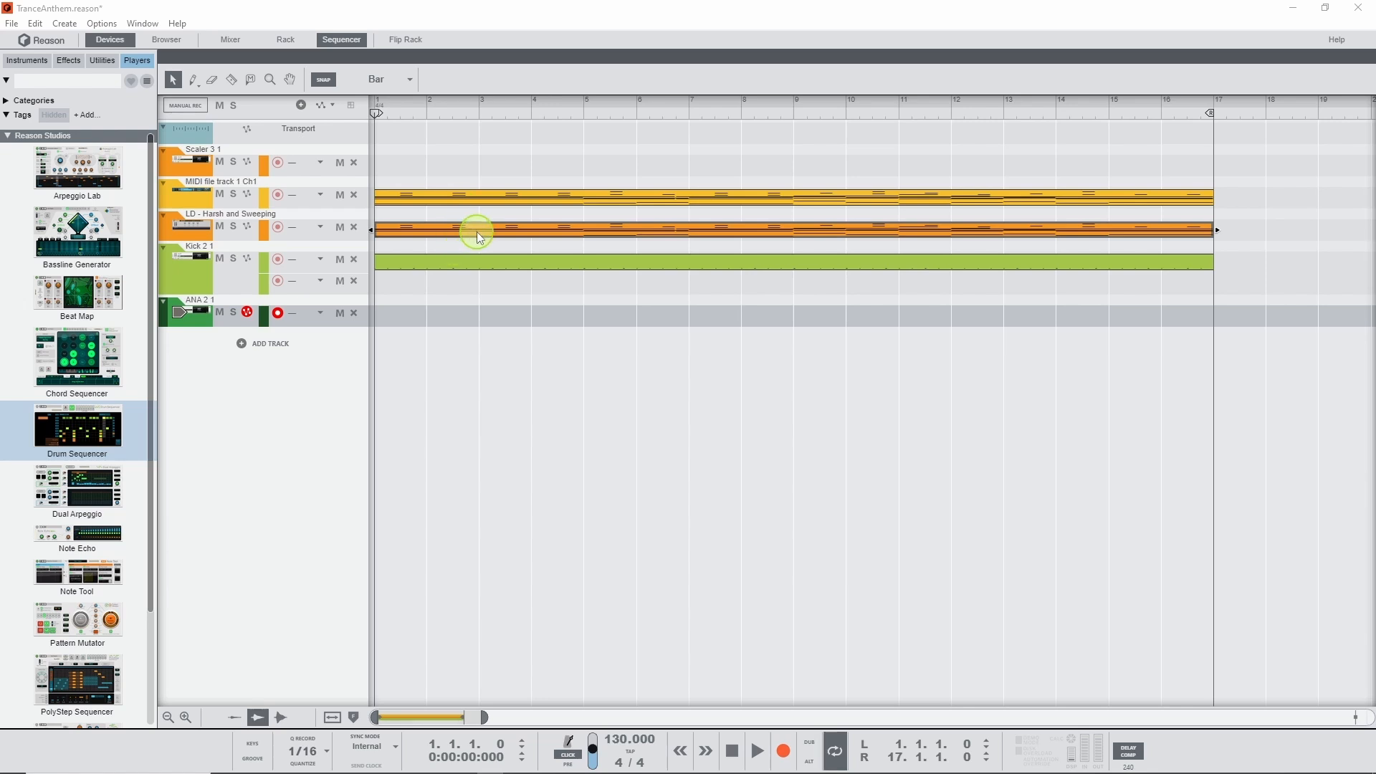
double_click(476, 231)
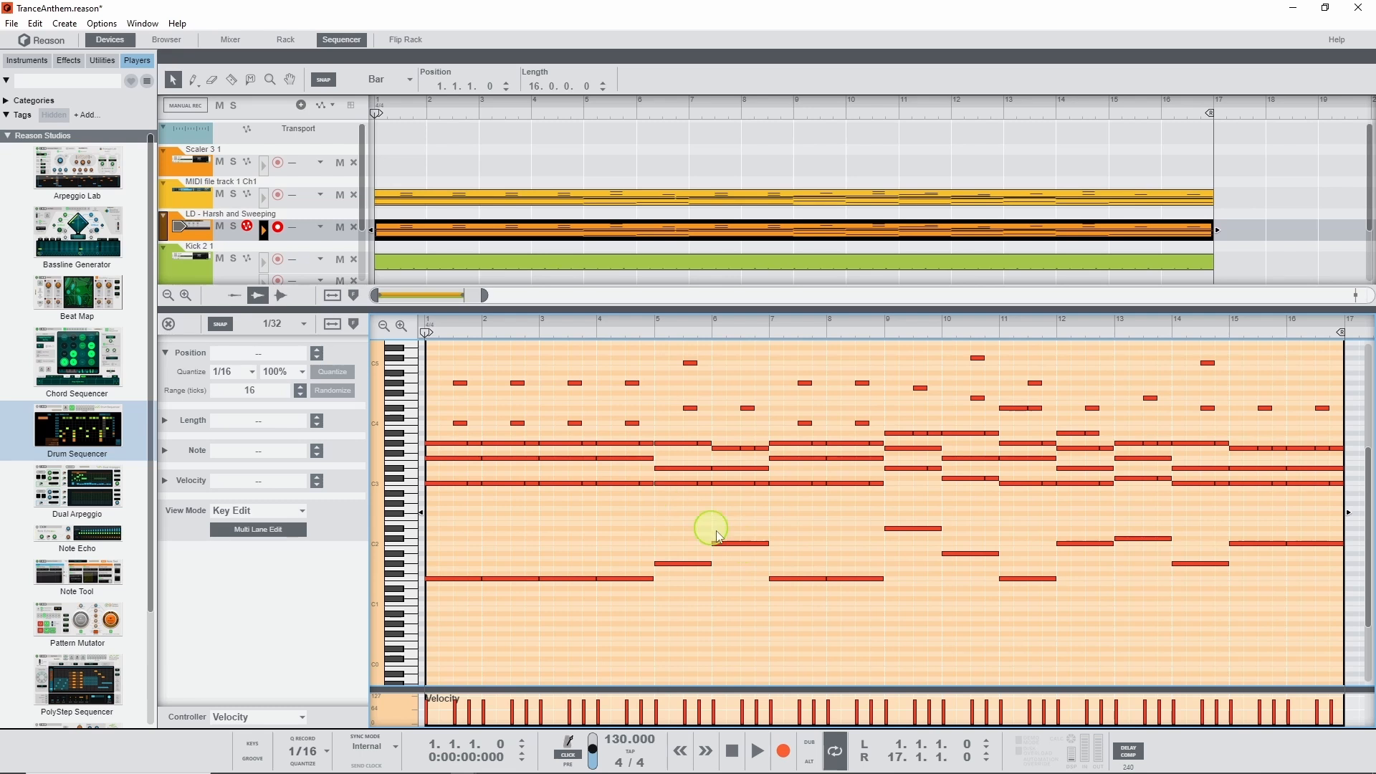
scroll(577, 231, down, 2)
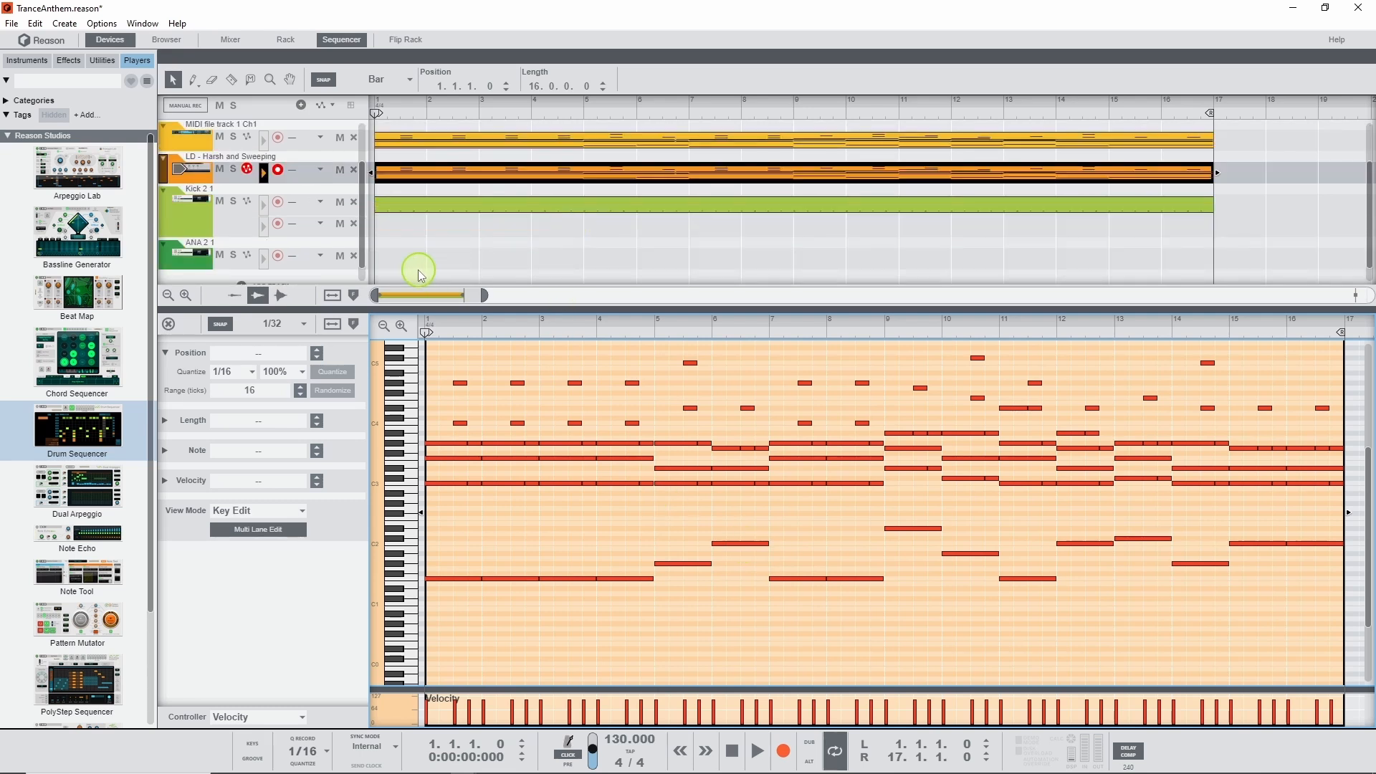
- Create a one-bar clip at bar 1 on the ANA 2 track and open it for note editing
double_click(390, 260)
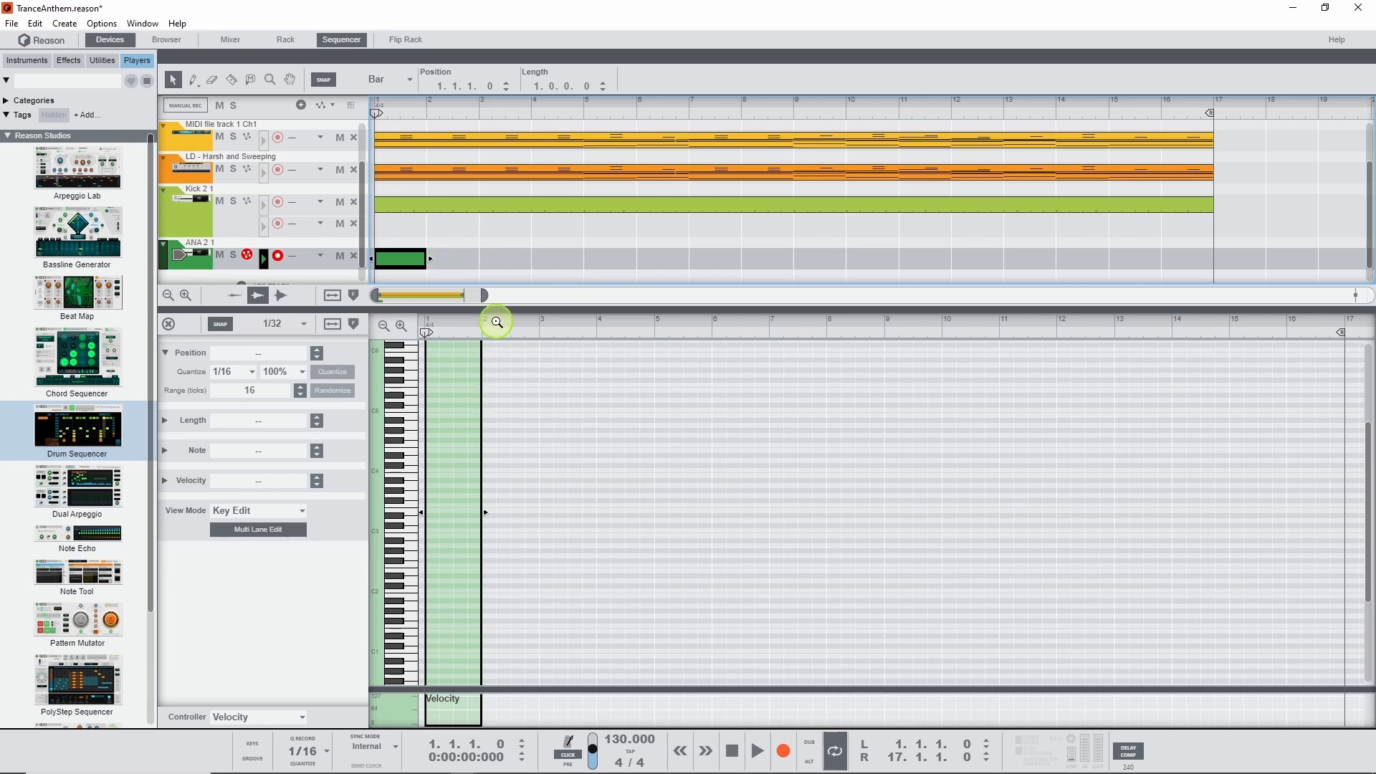
mouse_move(516, 322)
mouse_down()
mouse_move(543, 323)
mouse_move(491, 323)
mouse_move(623, 375)
mouse_move(722, 454)
mouse_move(738, 499)
mouse_up()
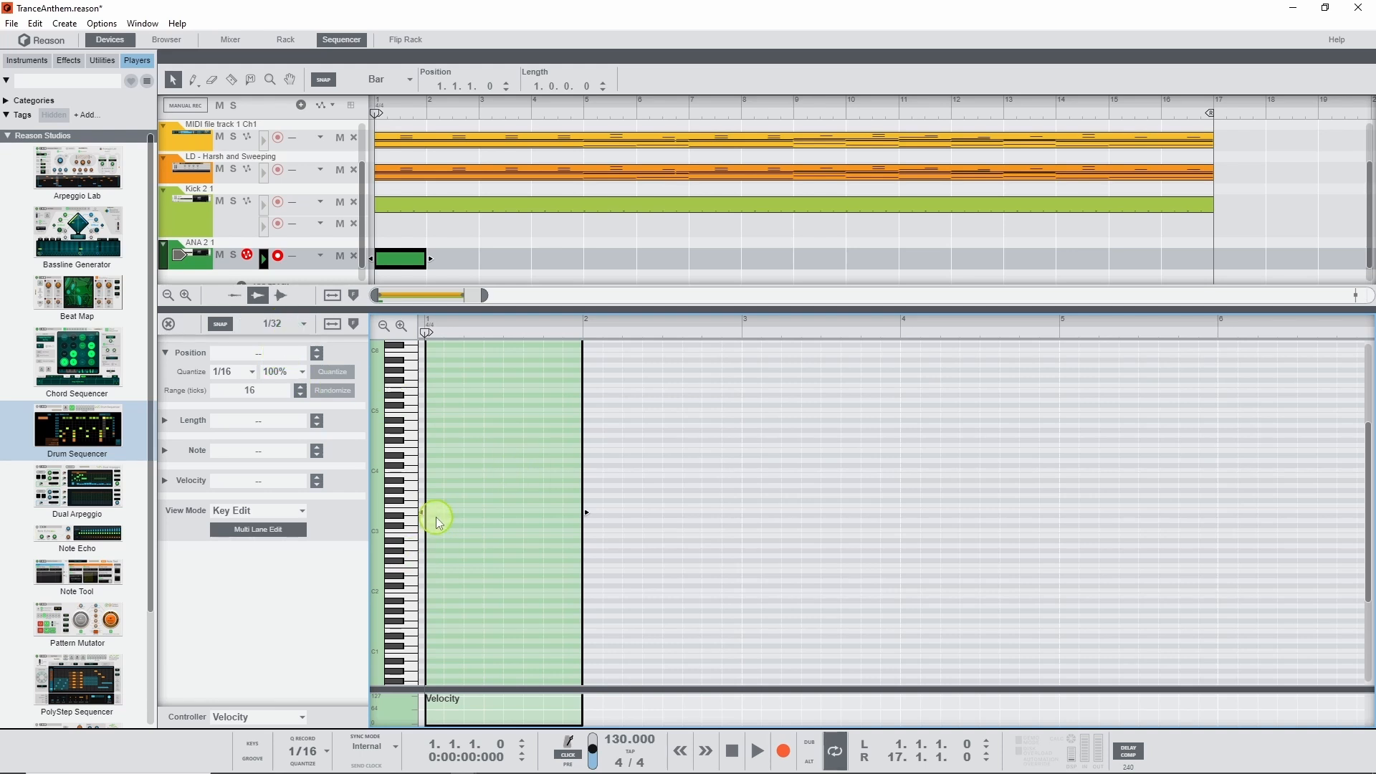
- Set the note editor's snap to 1/4 and add a quarter-note F2 at the start of bar 1 in the ANA 2 clip
click(285, 332)
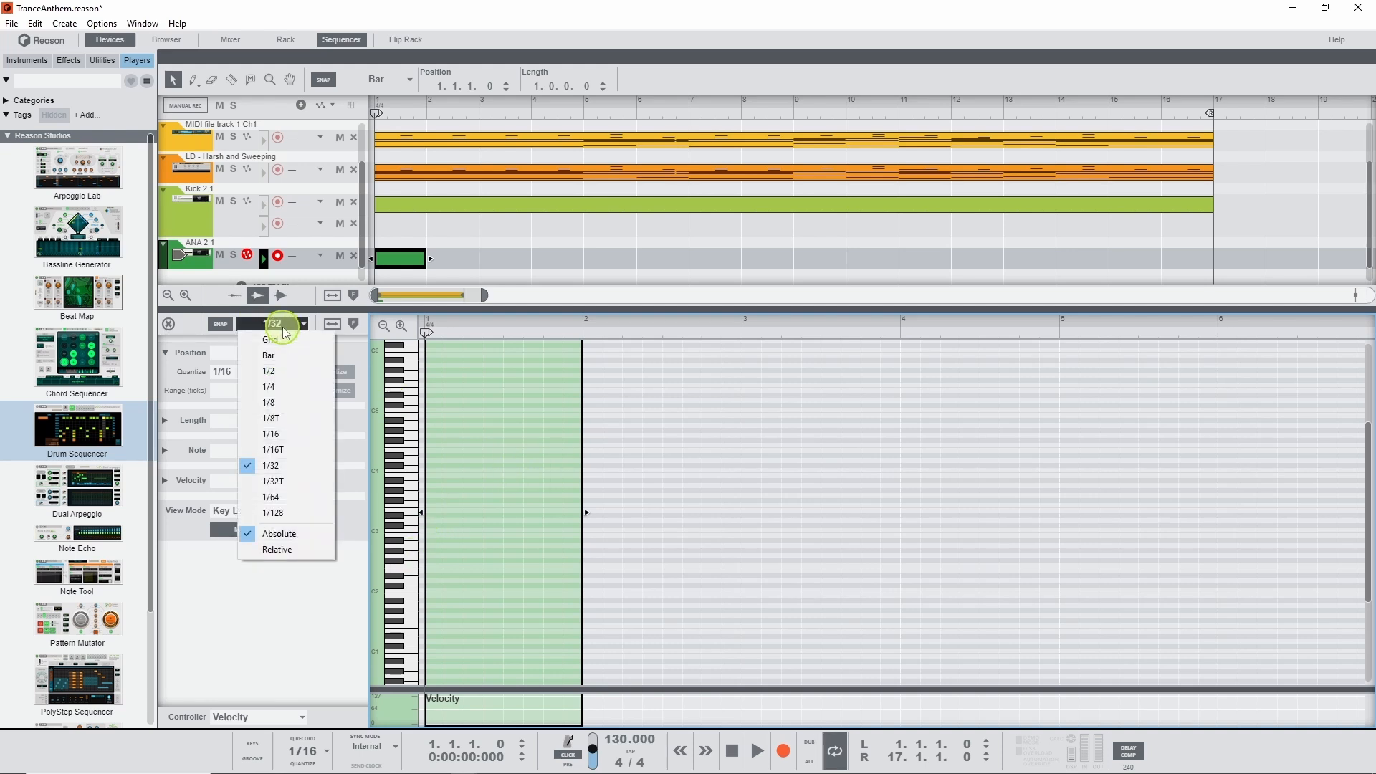
click(282, 391)
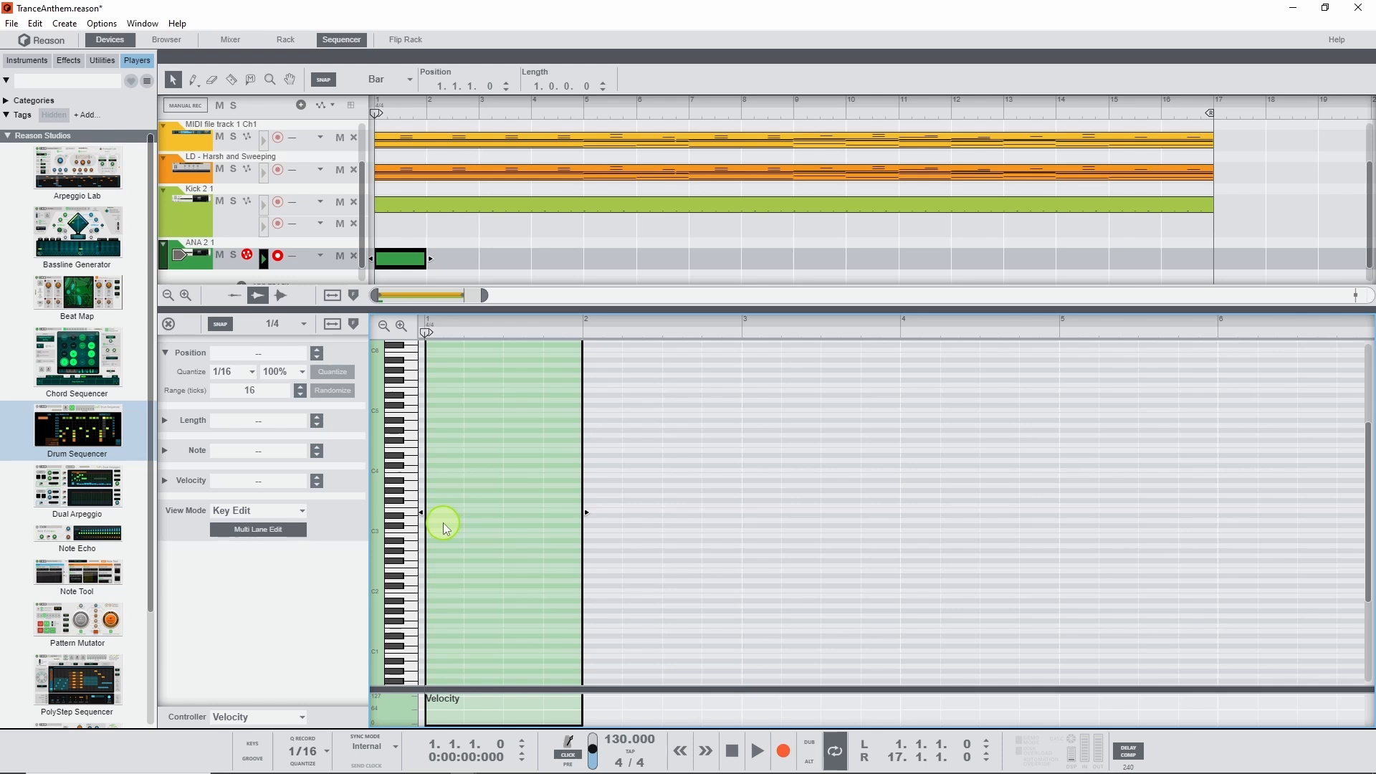
double_click(430, 566)
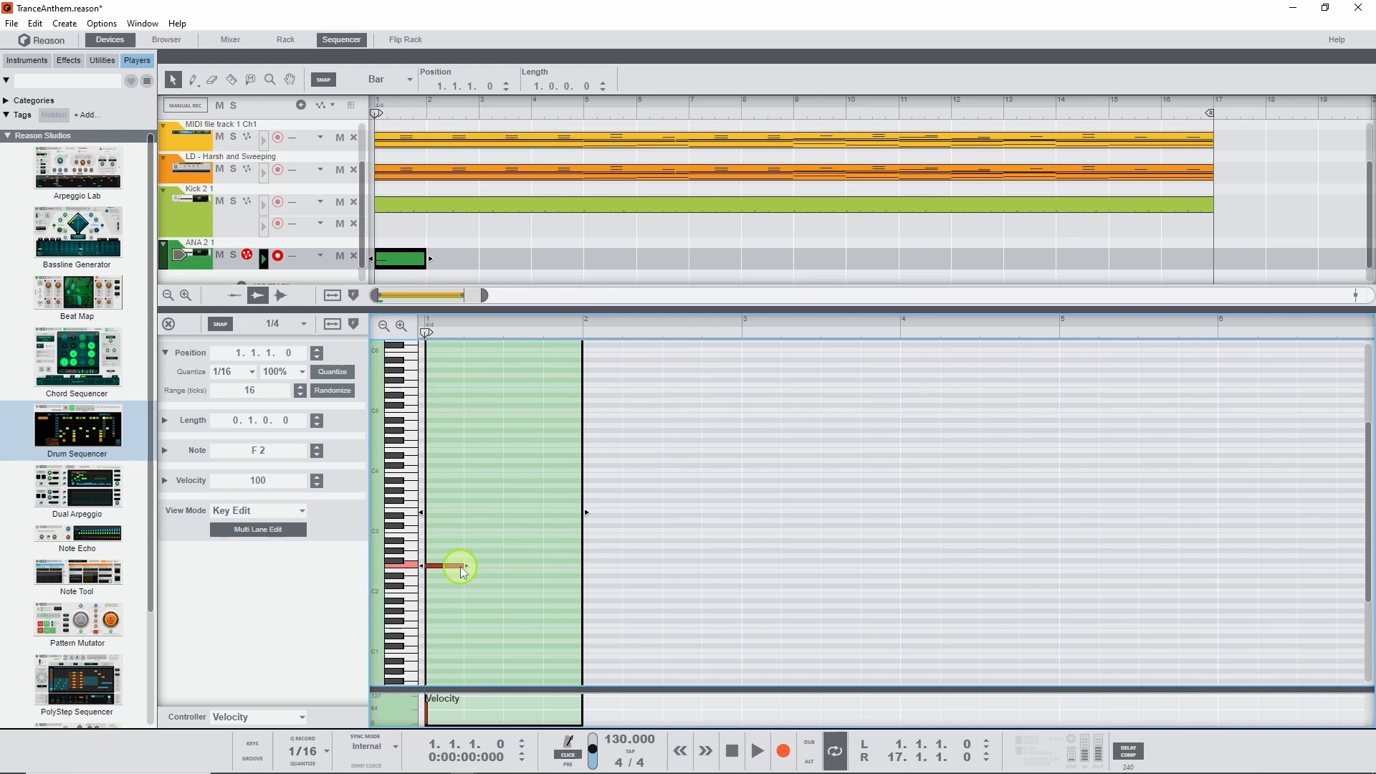
- Play the song up to bar 5 and add a quarter-note G#2 at the start of bar 5 on the ANA 2 track
click(756, 754)
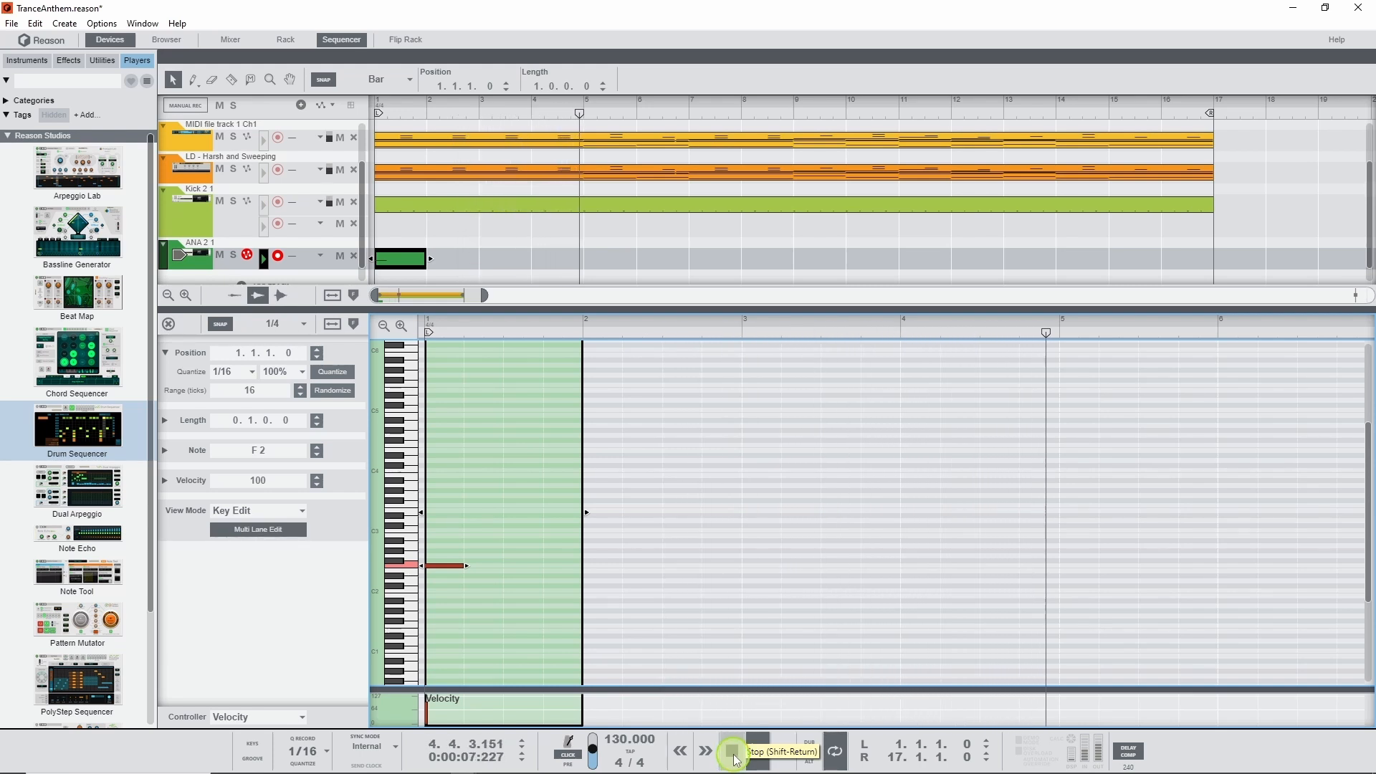
click(732, 751)
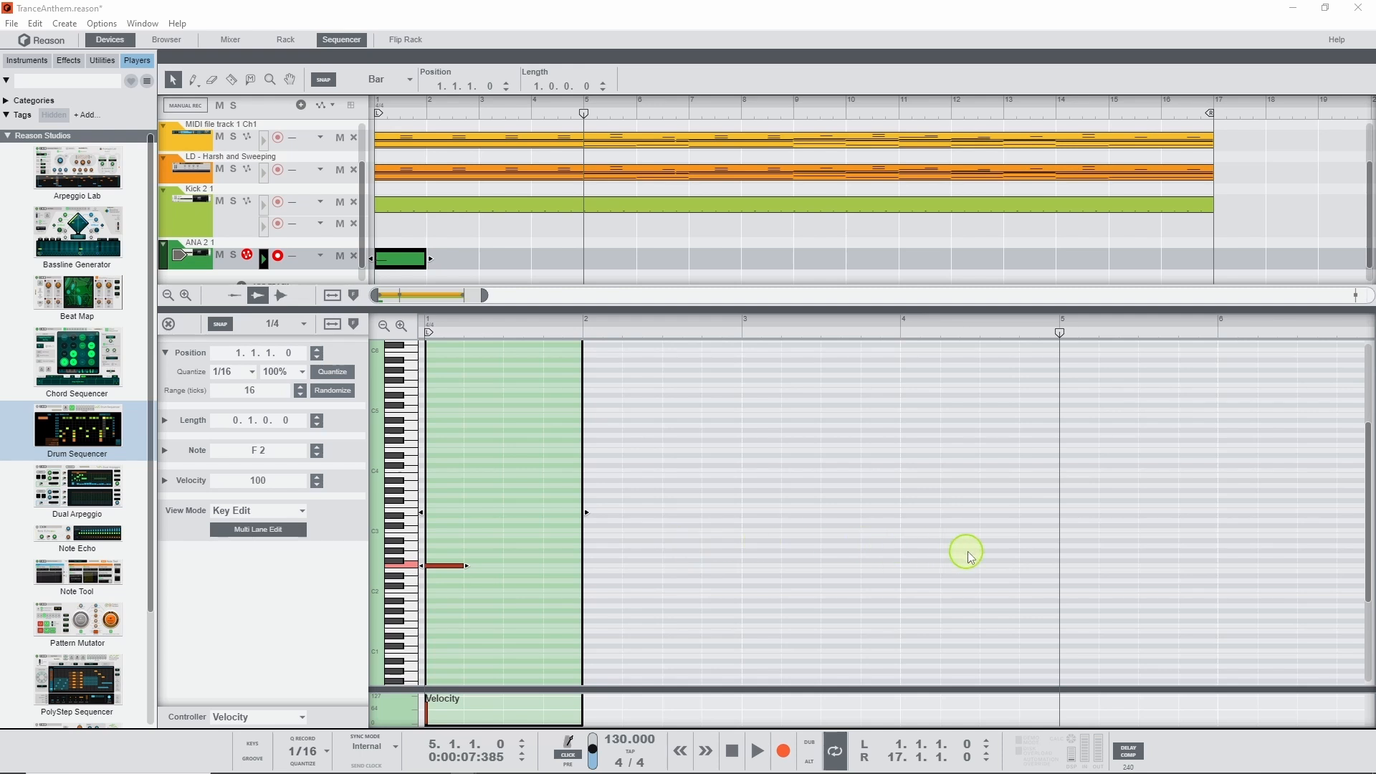
click(1068, 550)
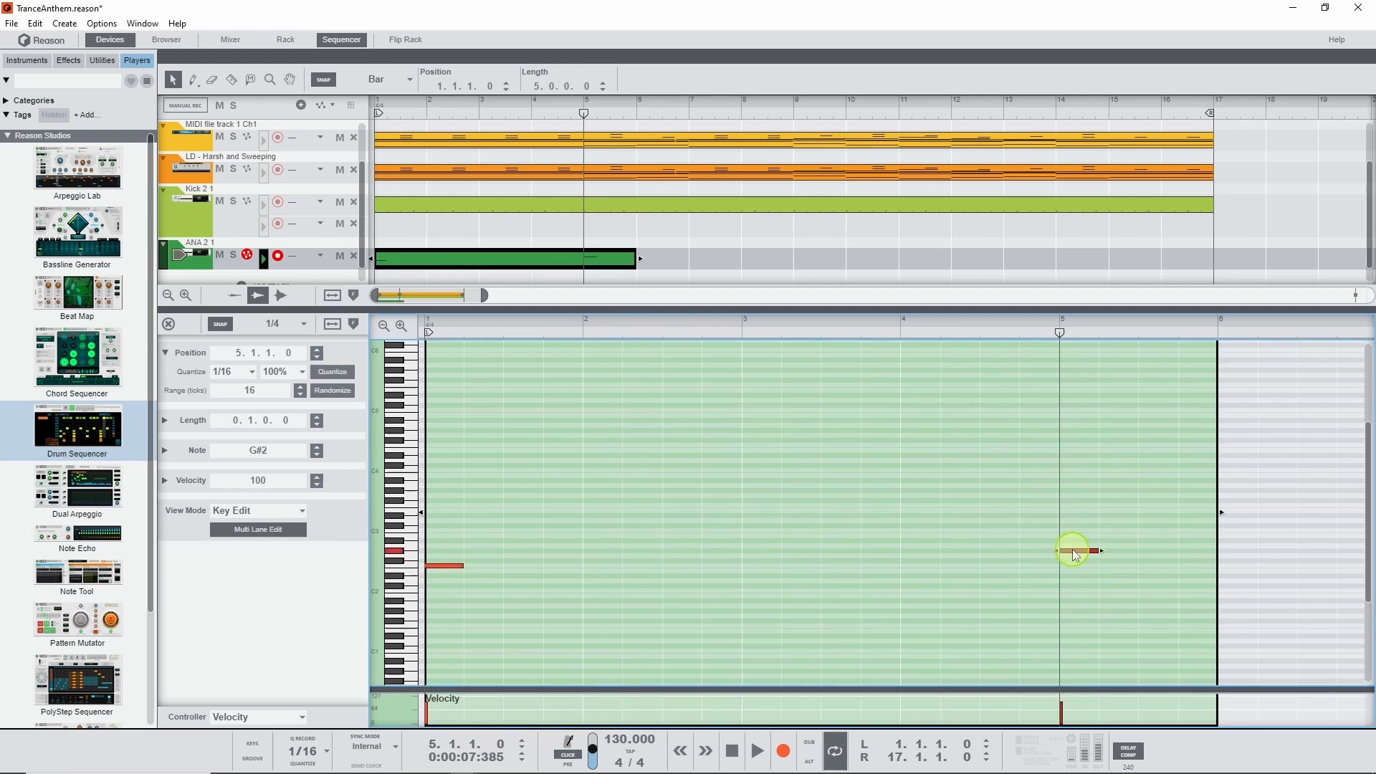
- Play the song from the start into bar 6 and add a quarter-note D#2 at the start of bar 6
click(732, 753)
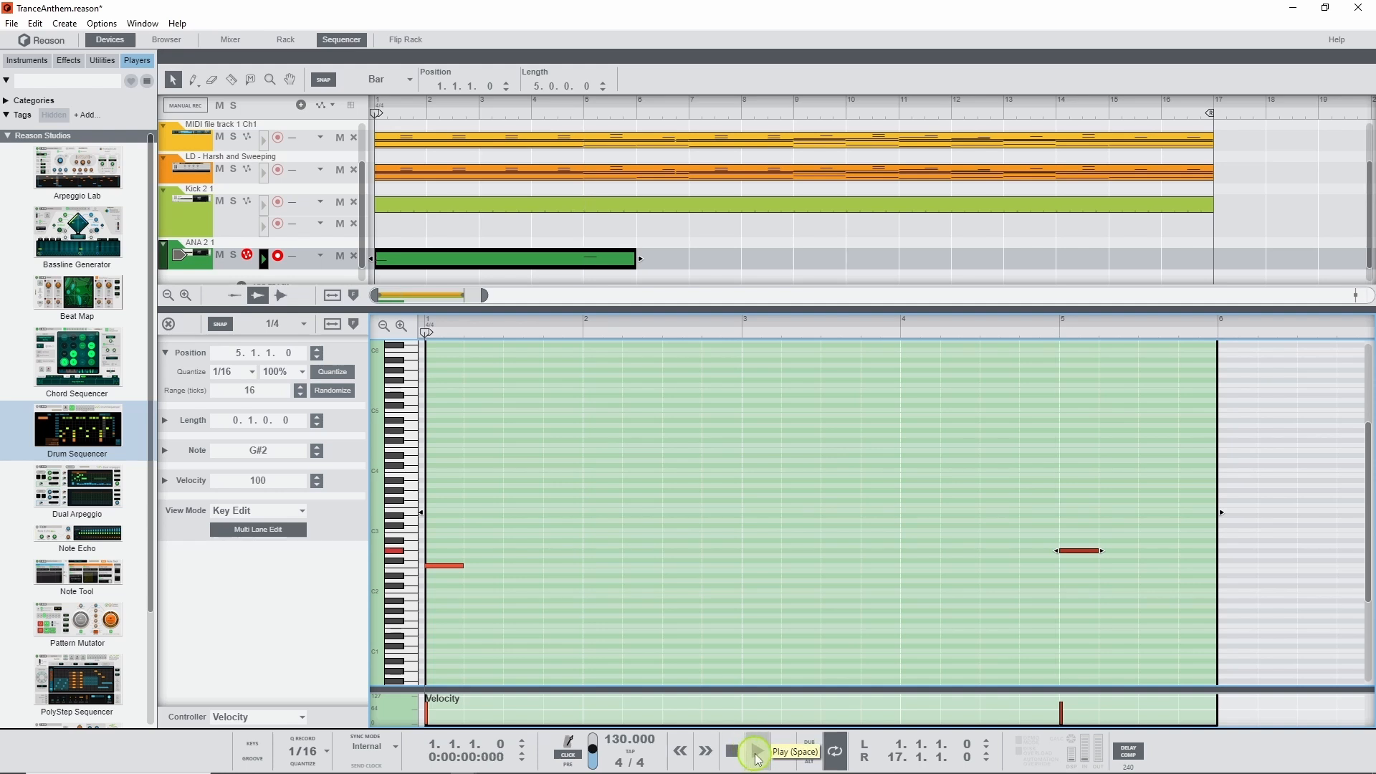
click(757, 753)
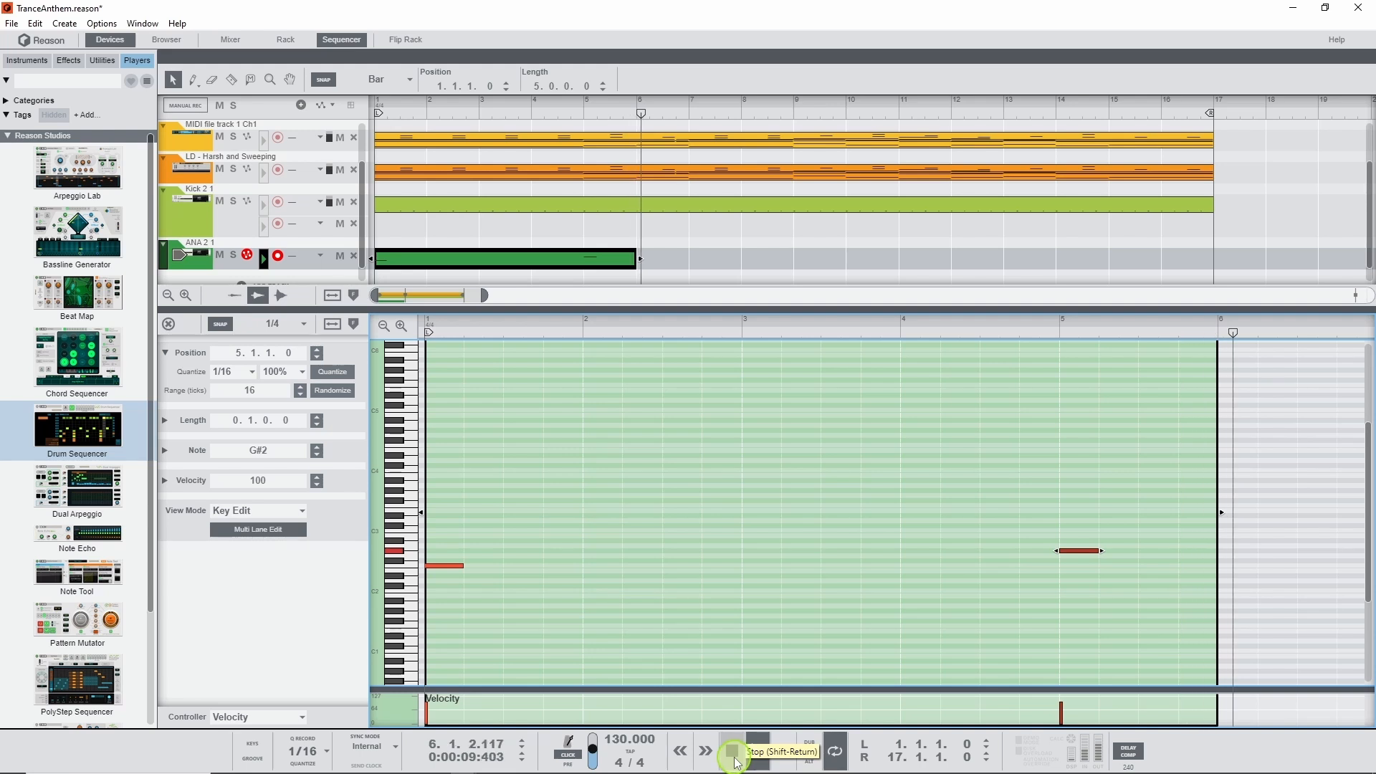
click(737, 762)
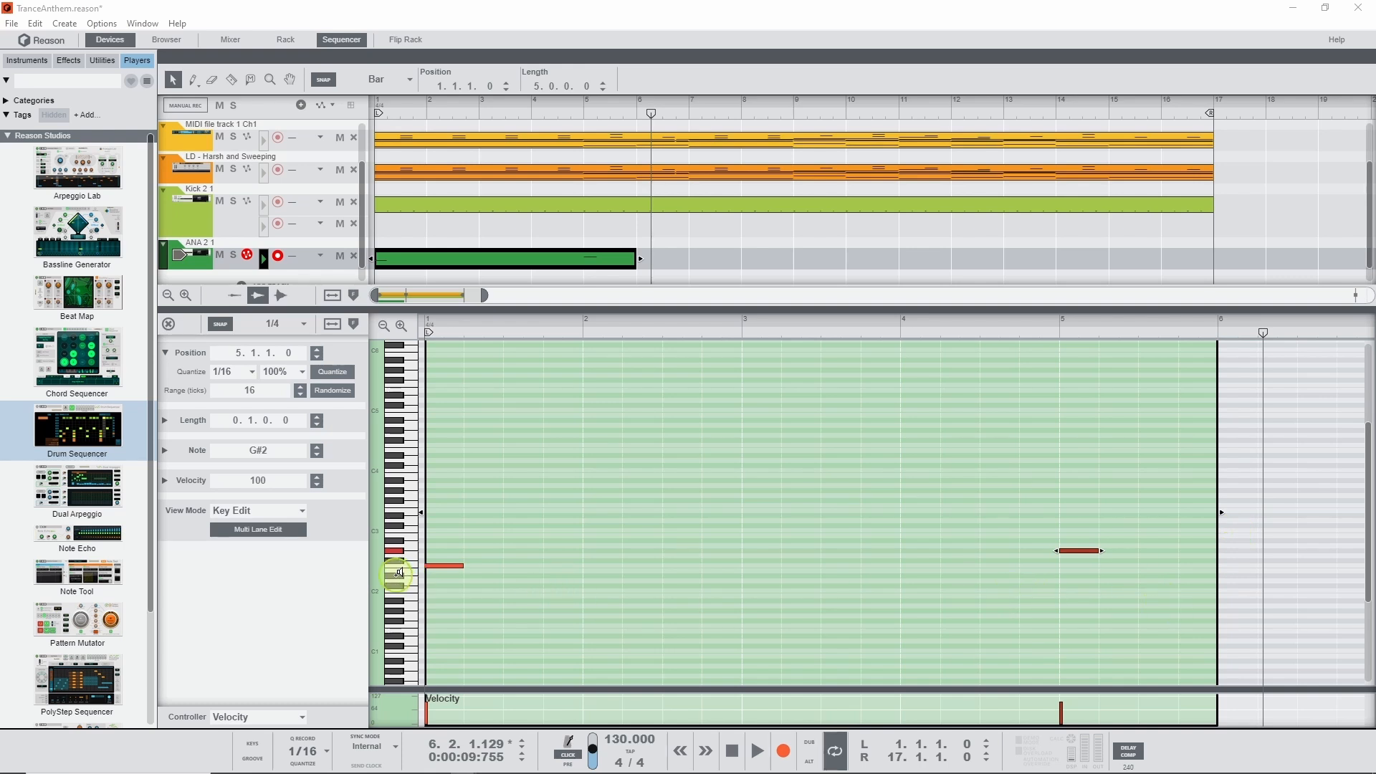
alt+click(1225, 576)
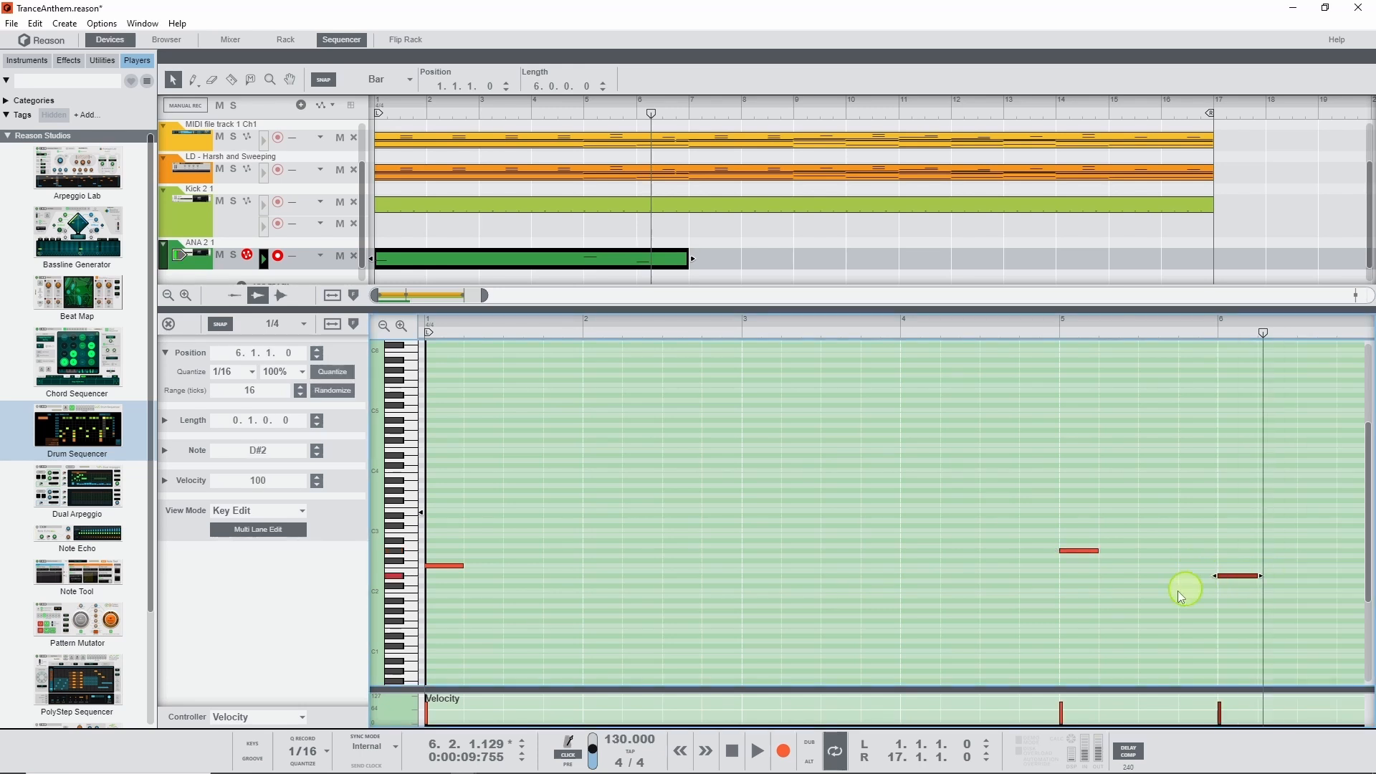
- Play the song from the start through bar 7 and add a quarter-note F2 at the start of bar 7
click(732, 754)
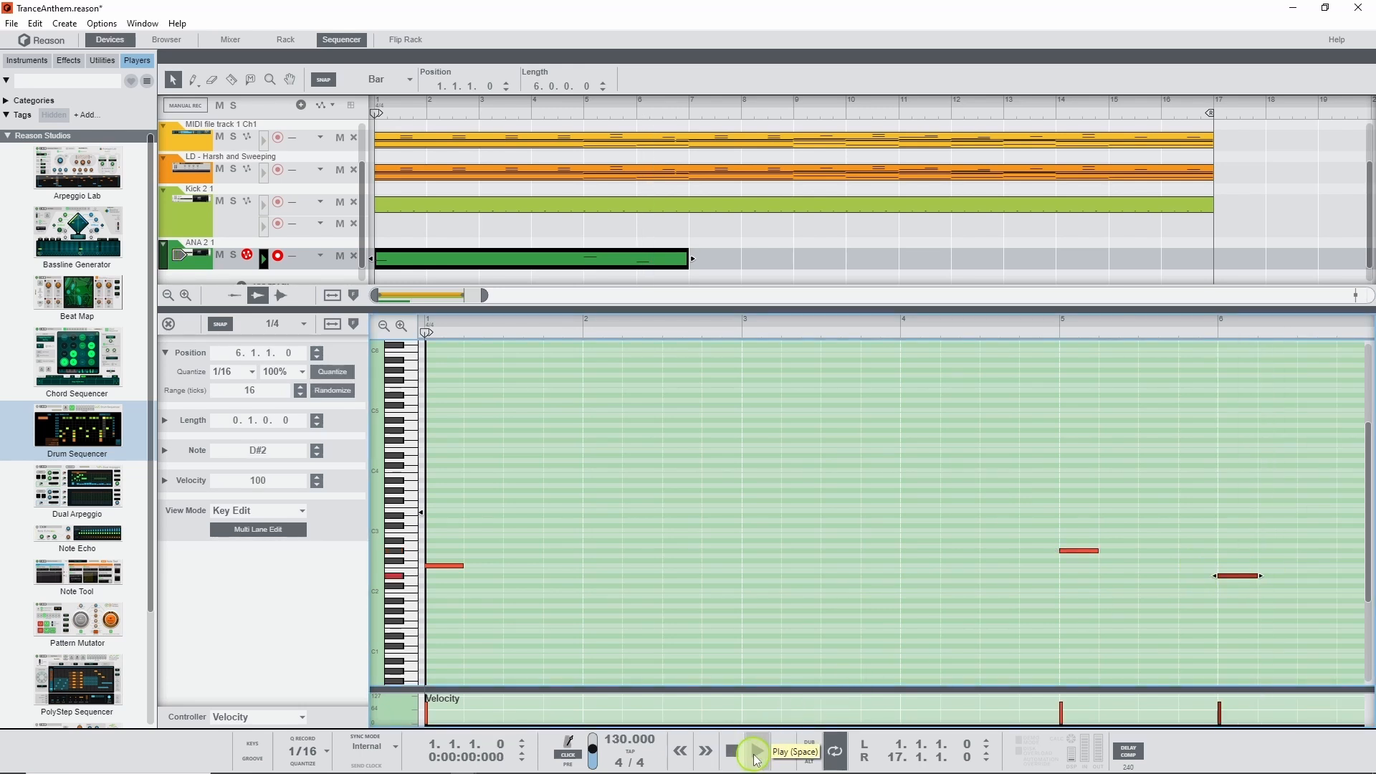
click(757, 751)
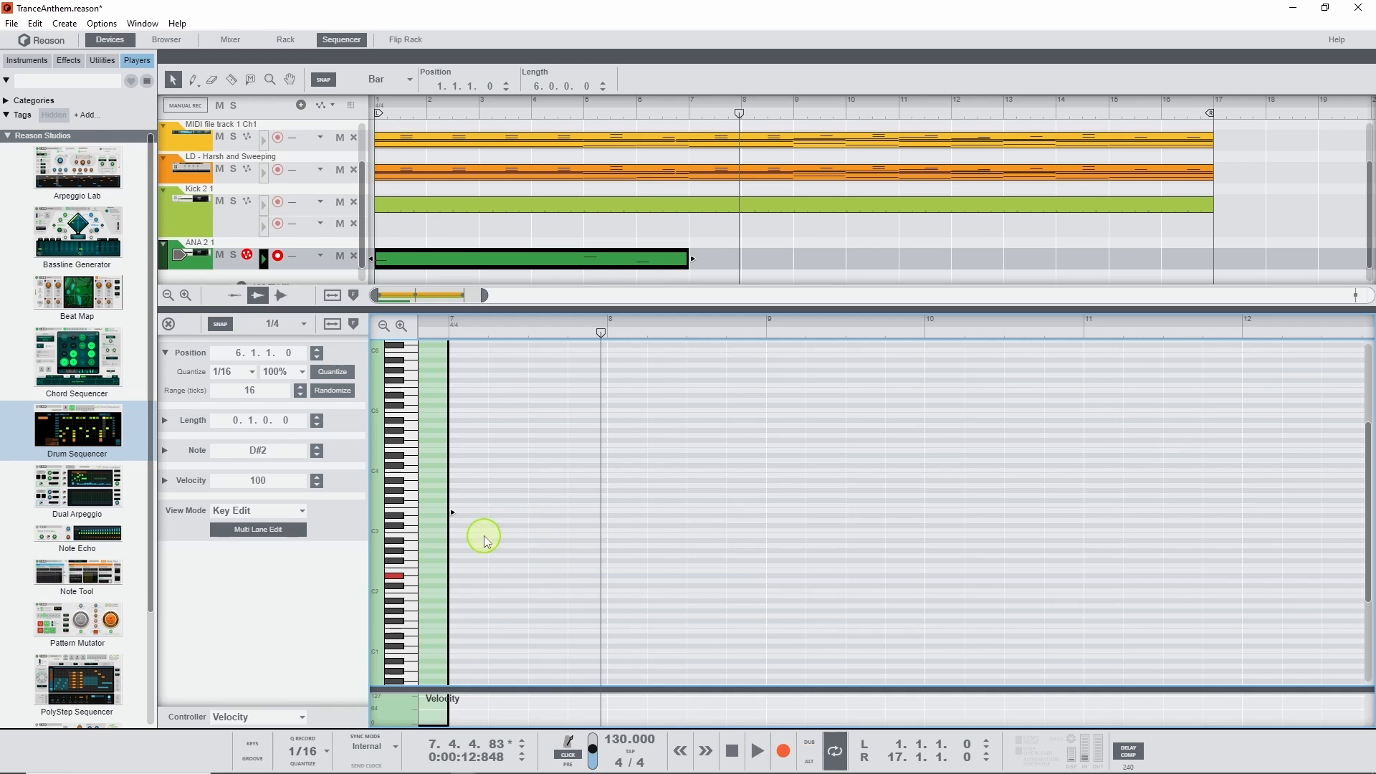
click(461, 566)
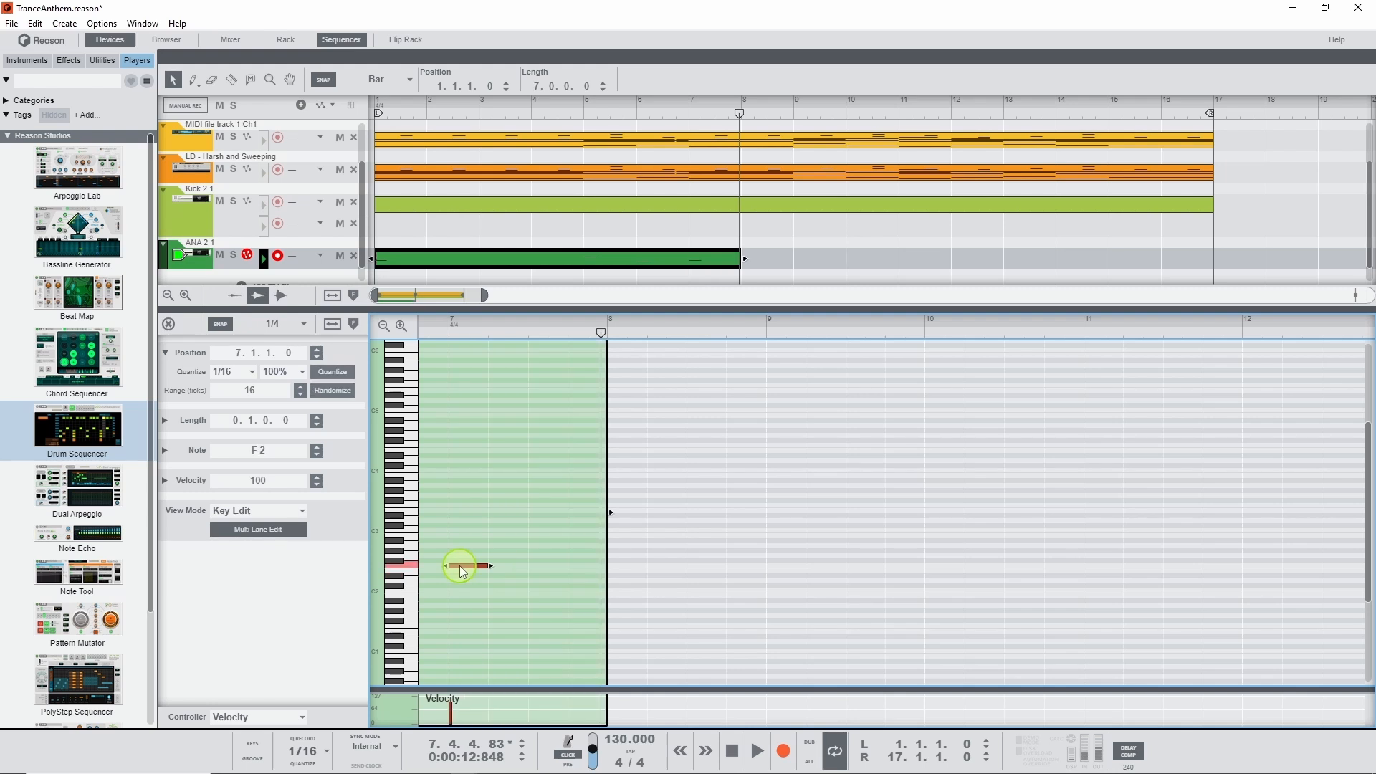
- Play the song from the start to check the ANA 2 bass notes against the chords
click(732, 750)
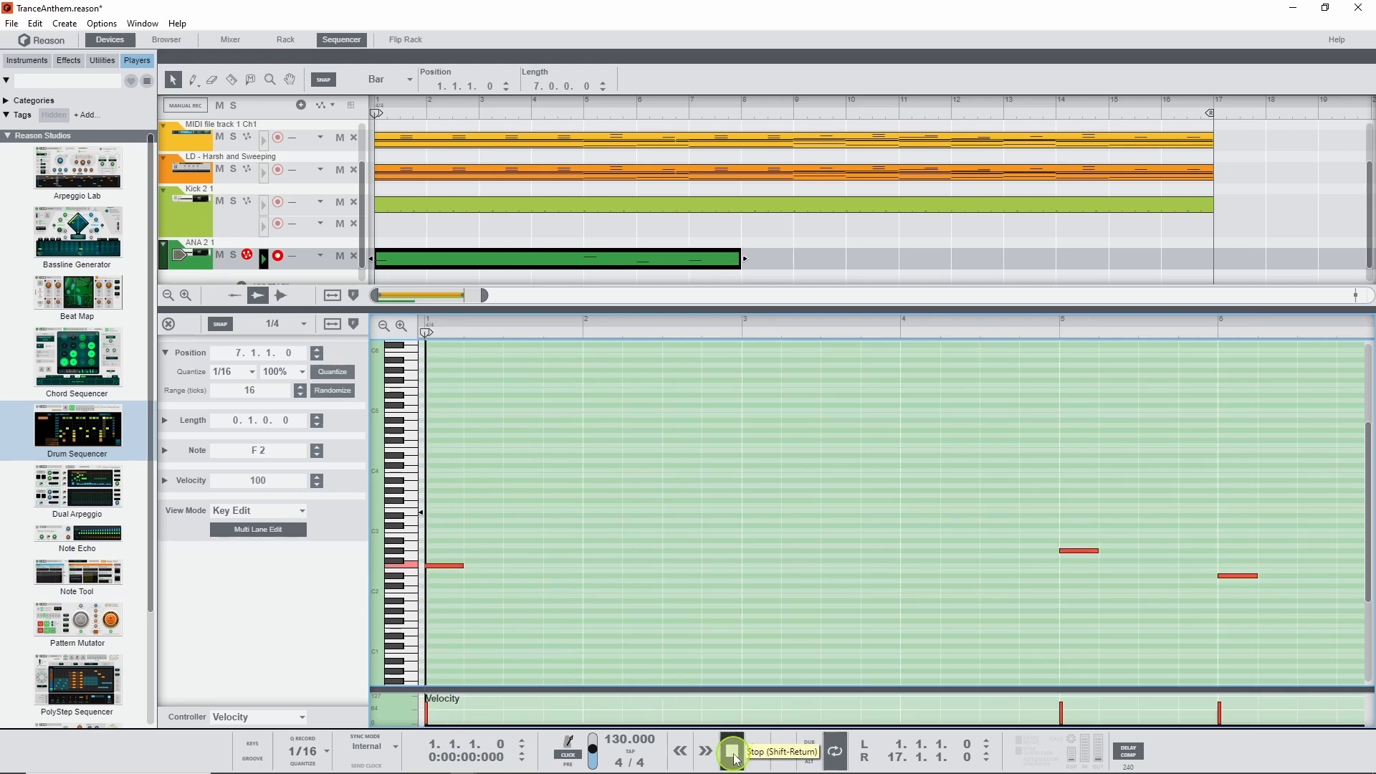
click(758, 764)
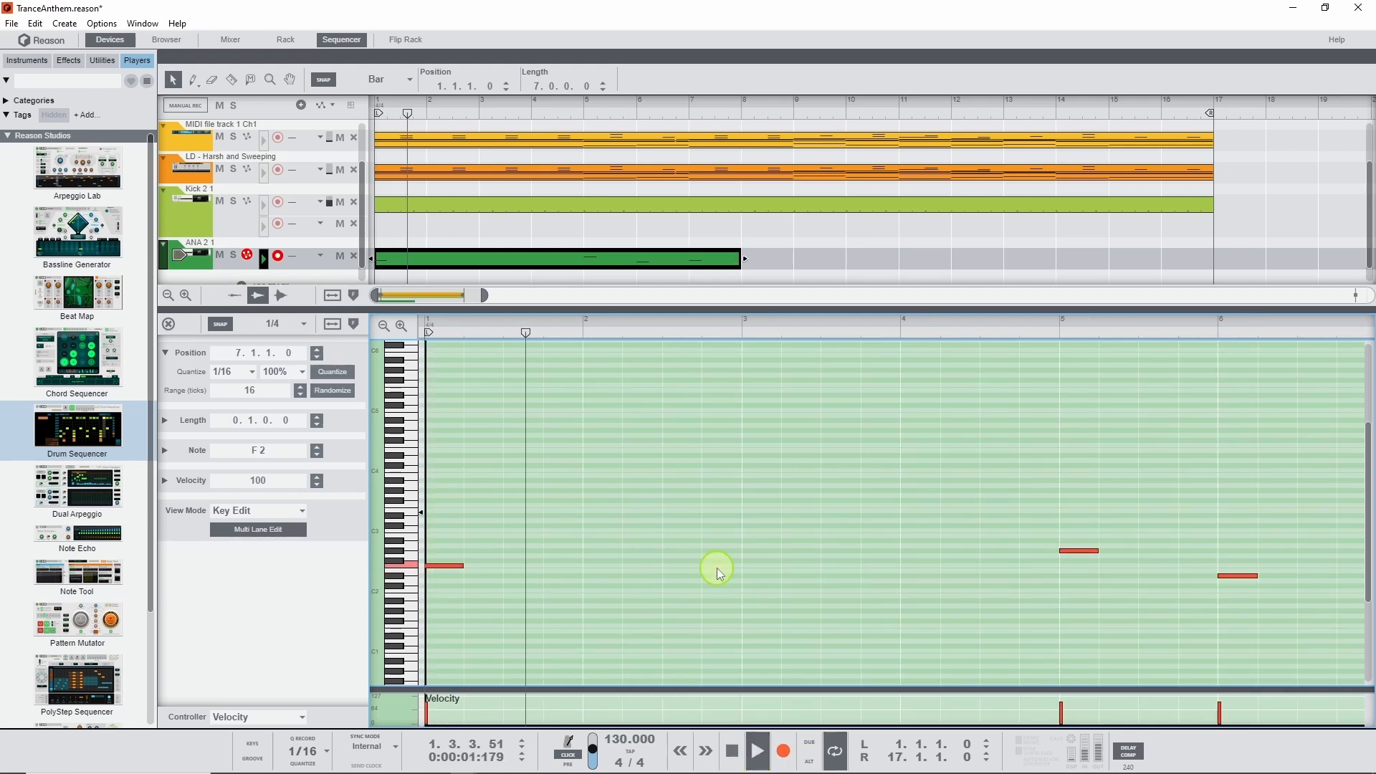